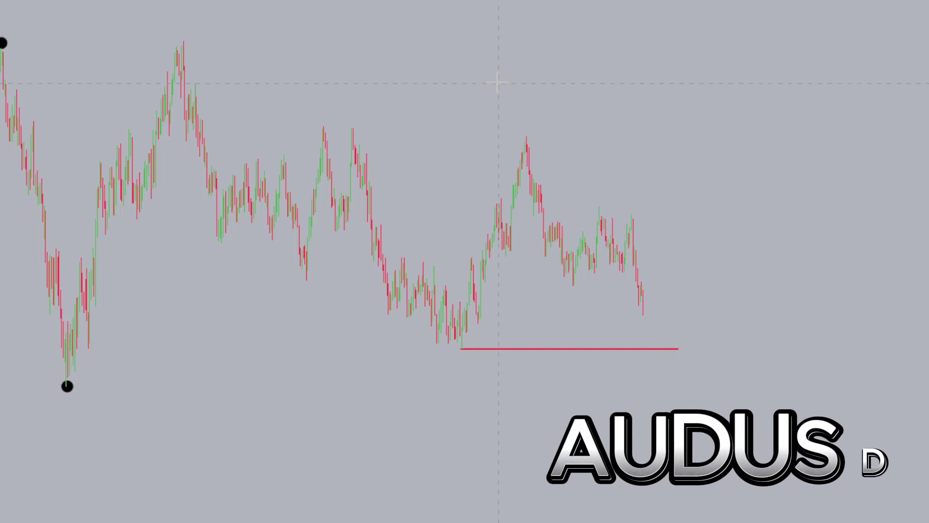
Step: Draw horizontal arrows pointing right from the three marked swing lows that precede the lowest marked low
{"action": "left_click_drag", "start_coordinate": [546, 79], "coordinate": [612, 94]}
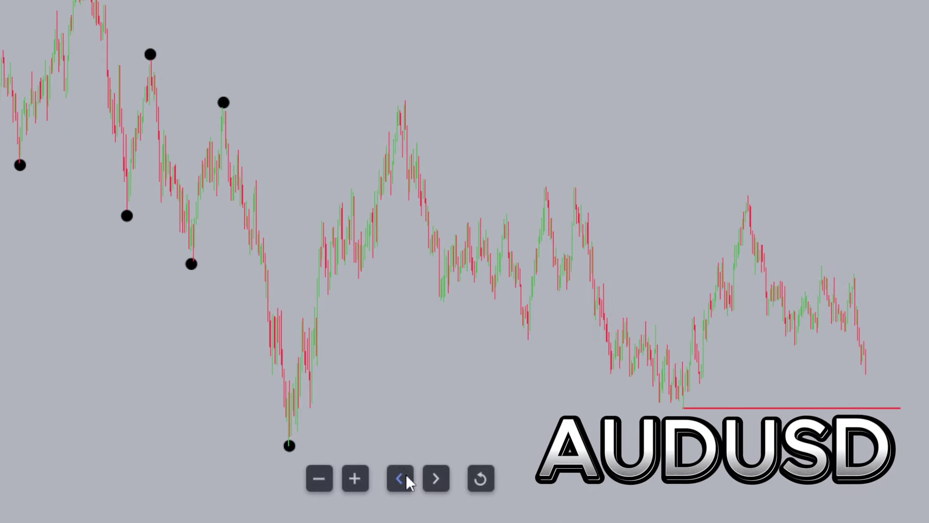
{"action": "left_click_drag", "start_coordinate": [928, 286], "coordinate": [928, 376]}
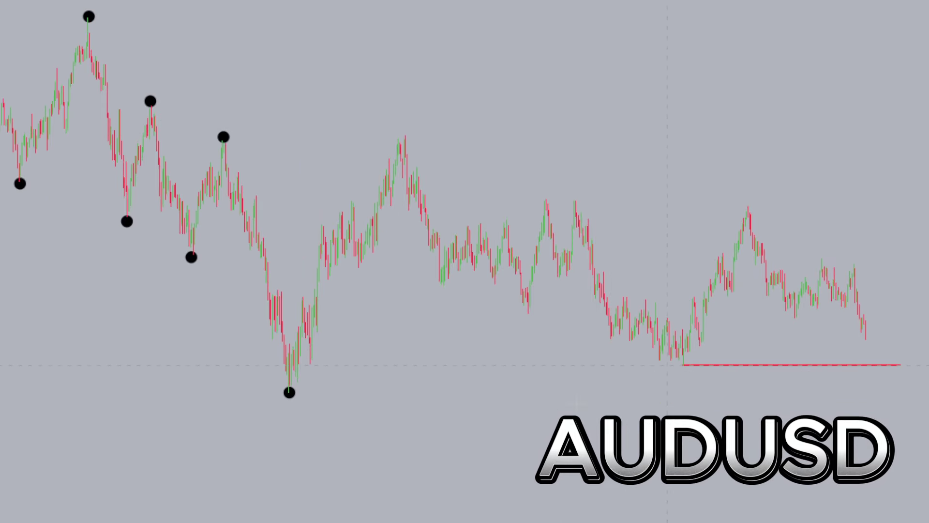
{"action": "left_click_drag", "start_coordinate": [581, 522], "coordinate": [557, 522]}
{"action": "left_click_drag", "start_coordinate": [549, 388], "coordinate": [744, 432]}
{"action": "left_click_drag", "start_coordinate": [565, 521], "coordinate": [378, 415]}
{"action": "left_click_drag", "start_coordinate": [462, 339], "coordinate": [507, 308]}
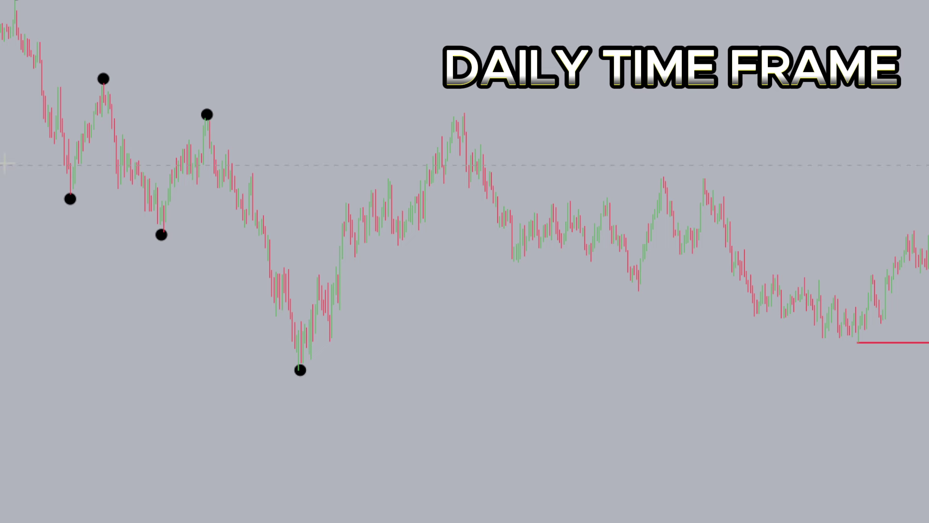
{"action": "left_click", "coordinate": [21, 163]}
{"action": "left_click", "coordinate": [72, 200]}
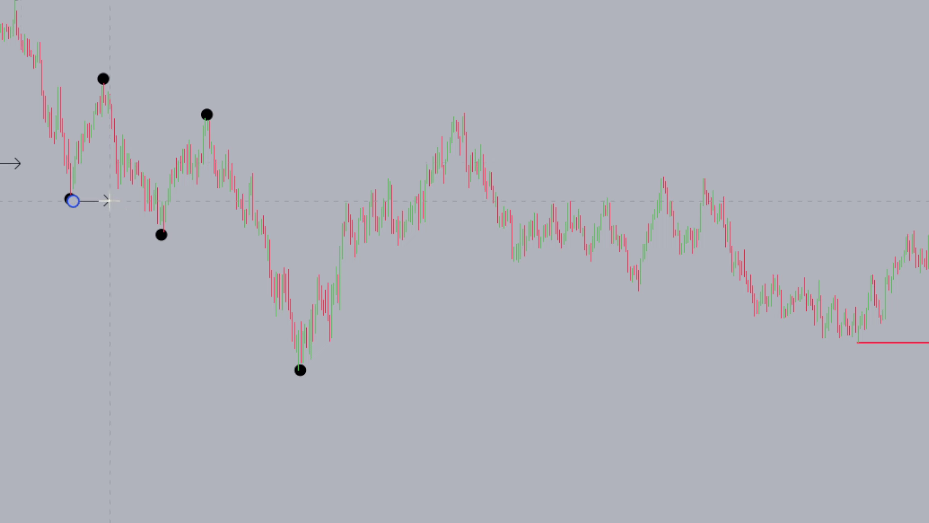
{"action": "left_click", "coordinate": [110, 200]}
{"action": "left_click", "coordinate": [180, 262]}
{"action": "left_click", "coordinate": [165, 235]}
{"action": "left_click", "coordinate": [224, 235]}
Step: Draw a Fibonacci retracement with 0%, 50% and 100% levels from the last marked swing high down to the lowest marked low
{"action": "left_click", "coordinate": [460, 297]}
{"action": "left_click_drag", "start_coordinate": [513, 317], "coordinate": [275, 310]}
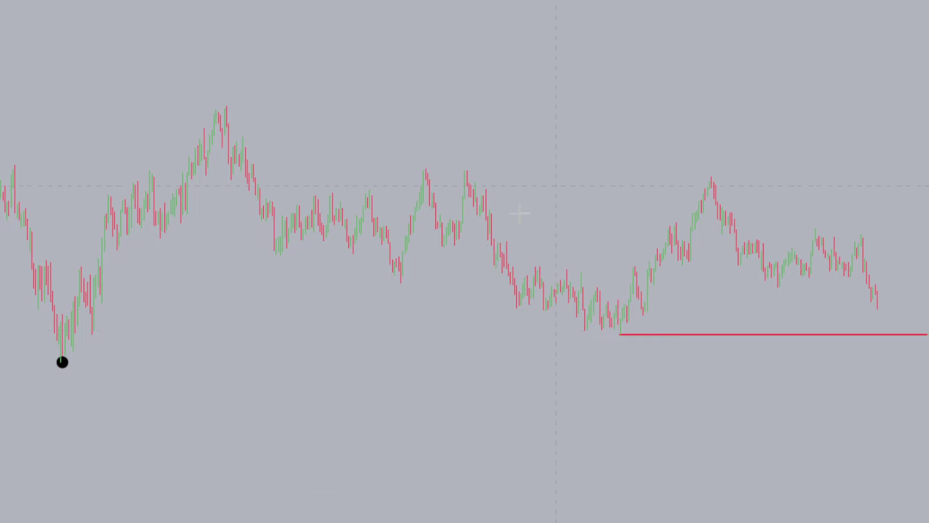
{"action": "left_click_drag", "start_coordinate": [391, 323], "coordinate": [516, 338]}
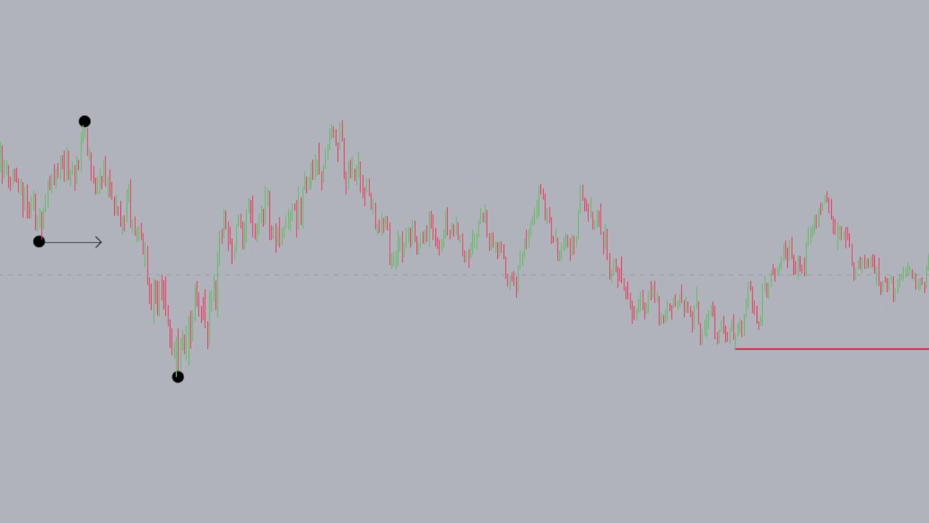
{"action": "left_click_drag", "start_coordinate": [158, 17], "coordinate": [321, 15]}
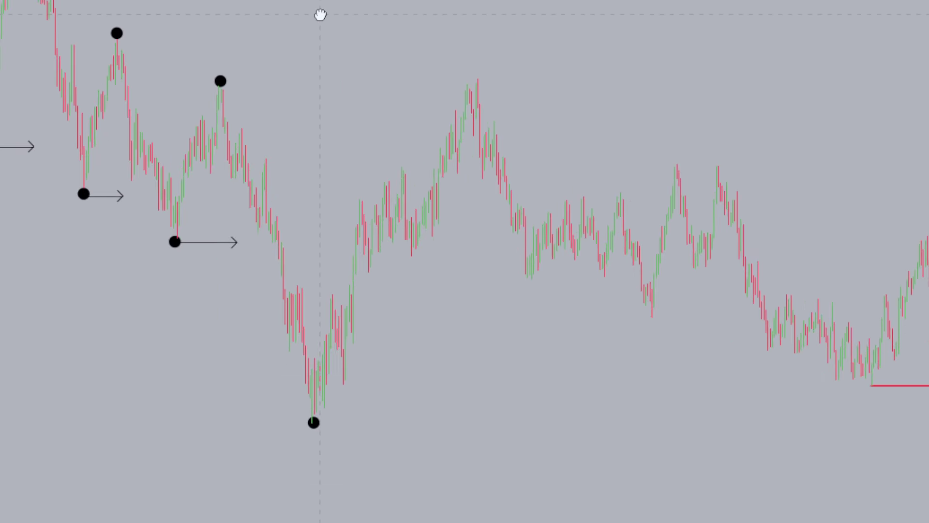
{"action": "left_click", "coordinate": [221, 81]}
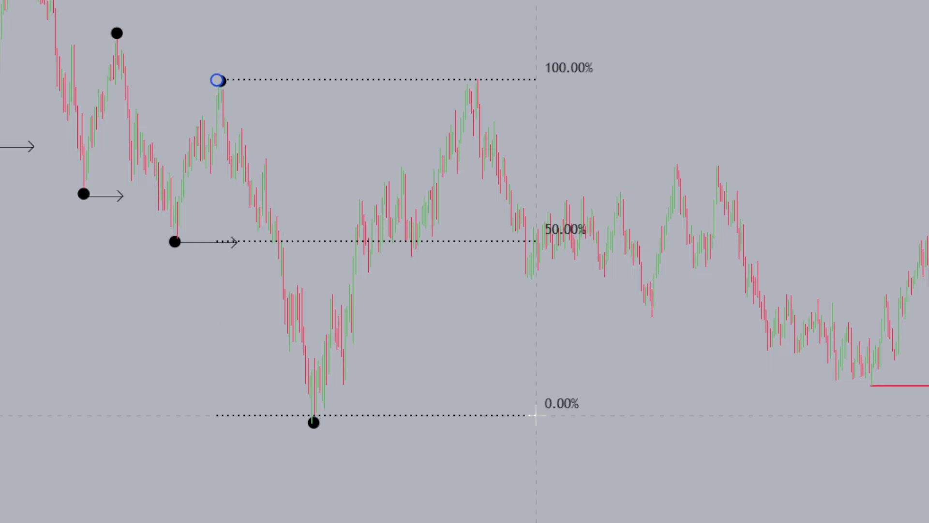
{"action": "left_click", "coordinate": [536, 426]}
Step: Add a callout reading "sweep of liquidity" at the later peak touching the 100% level, and delete it again
{"action": "left_click_drag", "start_coordinate": [715, 167], "coordinate": [772, 265]}
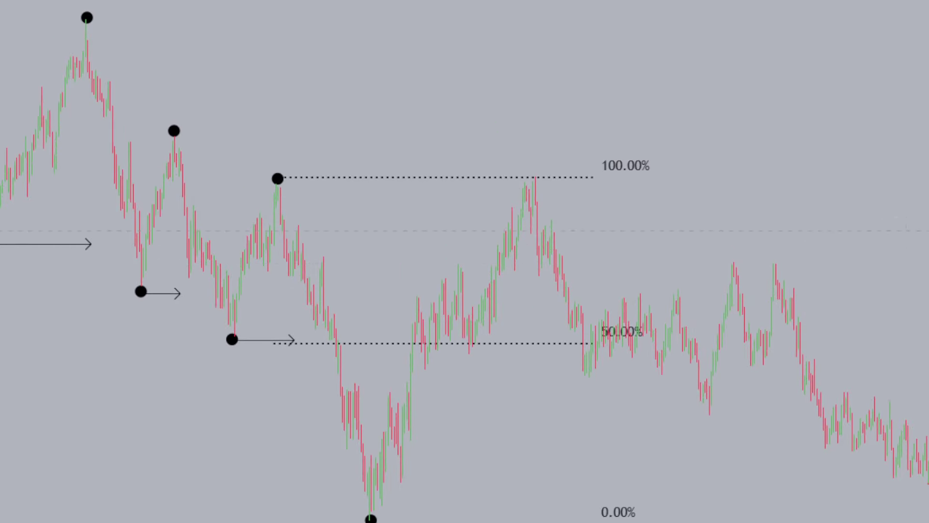
{"action": "left_click_drag", "start_coordinate": [927, 426], "coordinate": [927, 121]}
{"action": "left_click_drag", "start_coordinate": [715, 169], "coordinate": [928, 180]}
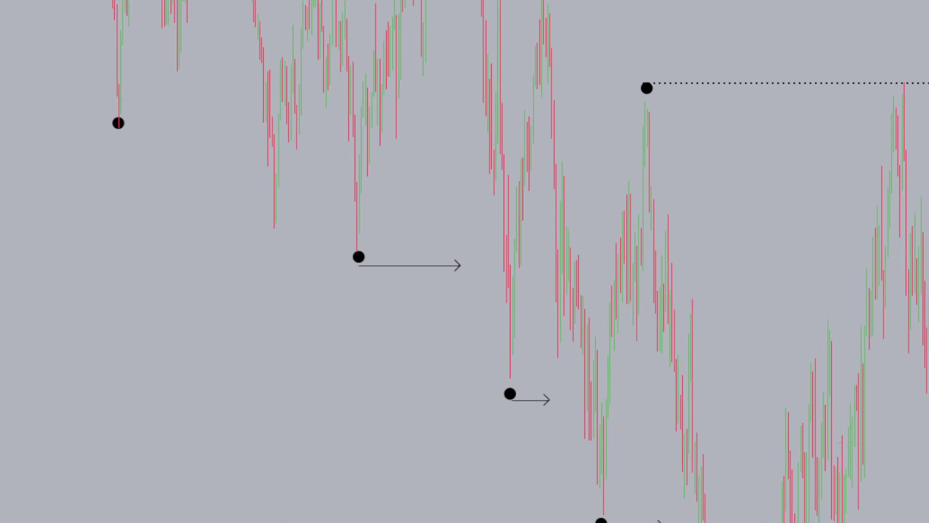
{"action": "left_click_drag", "start_coordinate": [750, 520], "coordinate": [678, 520]}
{"action": "scroll", "coordinate": [597, 104], "scroll_direction": "up", "scroll_amount": 5}
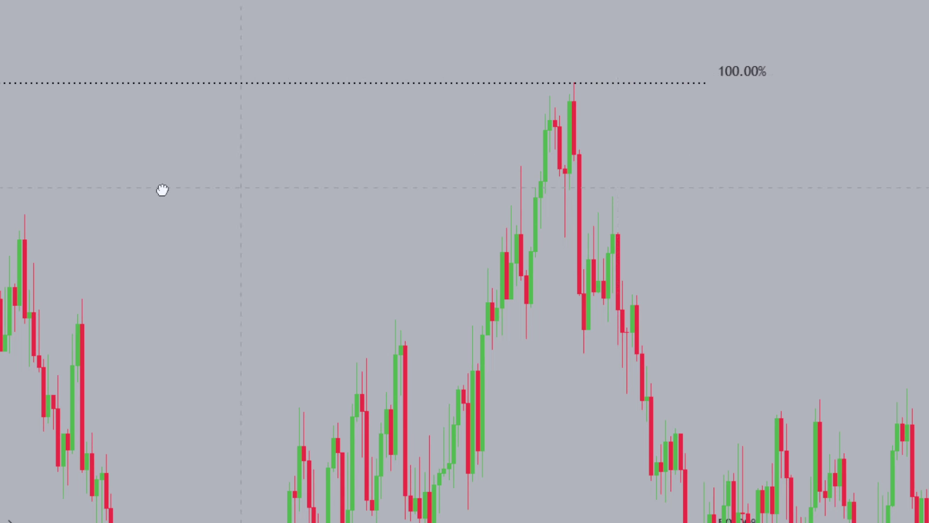
{"action": "left_click_drag", "start_coordinate": [162, 189], "coordinate": [74, 154]}
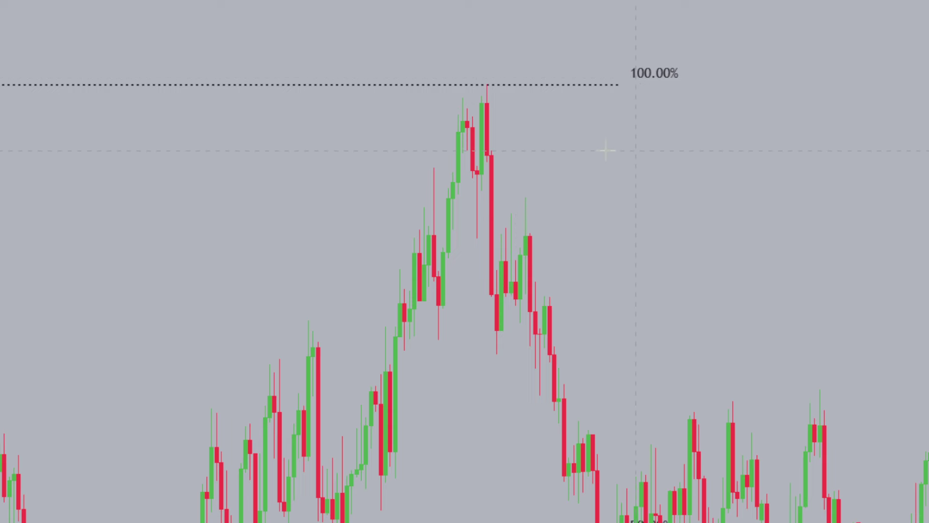
{"action": "left_click_drag", "start_coordinate": [606, 151], "coordinate": [560, 148]}
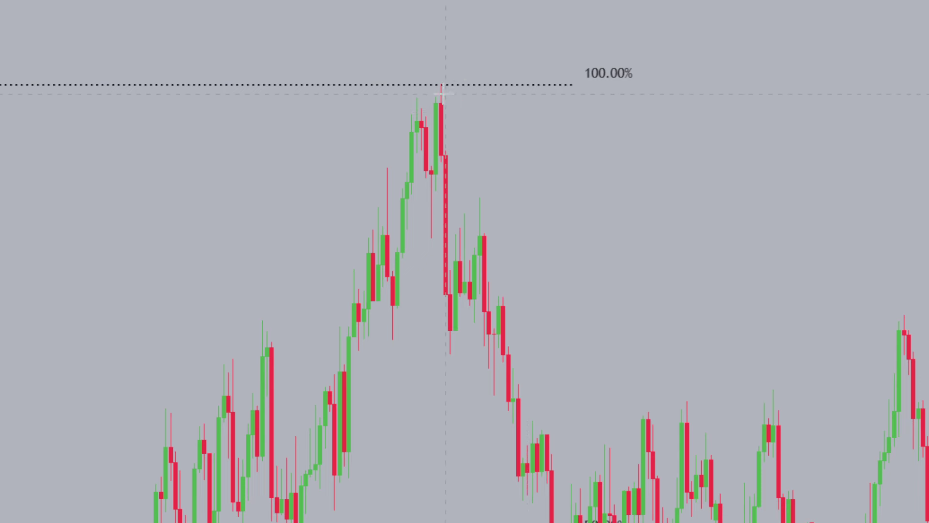
{"action": "left_click", "coordinate": [442, 92]}
{"action": "type", "text": "sweepmo"}
{"action": "key", "text": "BackSpace"}
{"action": "key", "text": "BackSpace"}
{"action": "type", "text": "of liquidity"}
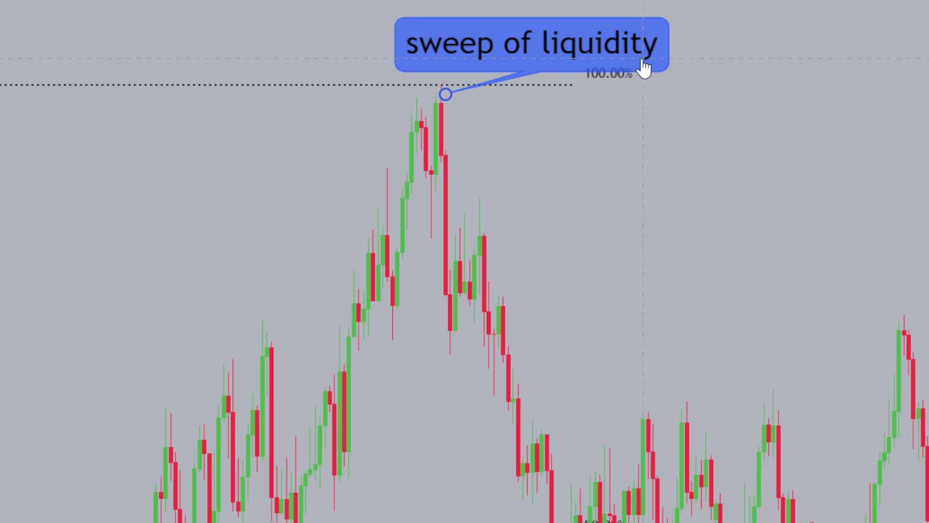
{"action": "key", "text": "Delete"}
Step: Add a callout reading "weak low" at the lowest marked low and shift its label slightly up and right
{"action": "left_click_drag", "start_coordinate": [712, 287], "coordinate": [822, 19]}
{"action": "left_click_drag", "start_coordinate": [557, 371], "coordinate": [597, 135]}
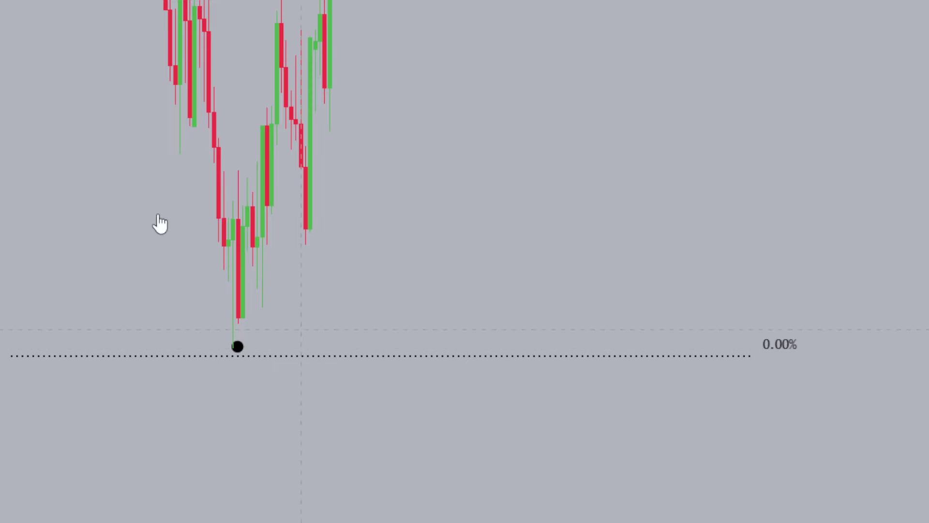
{"action": "left_click", "coordinate": [238, 346]}
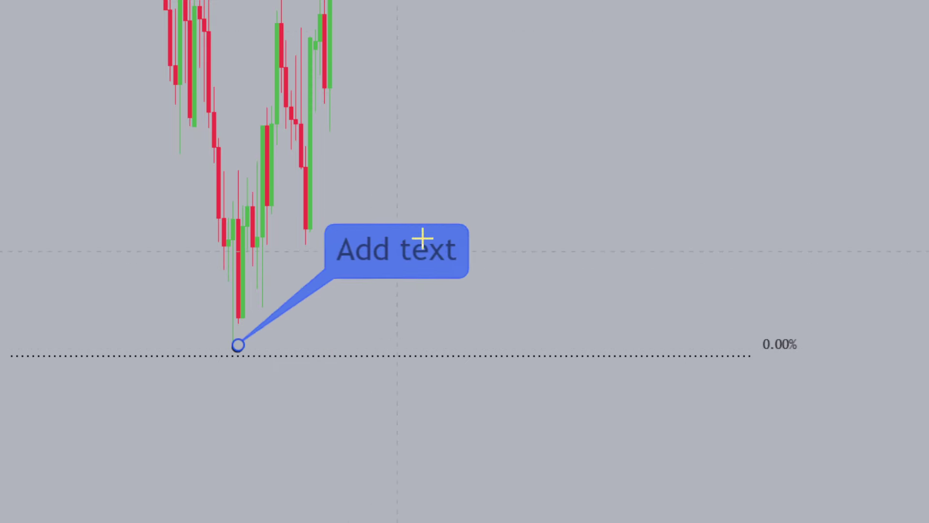
{"action": "left_click", "coordinate": [431, 236]}
{"action": "type", "text": "weak low"}
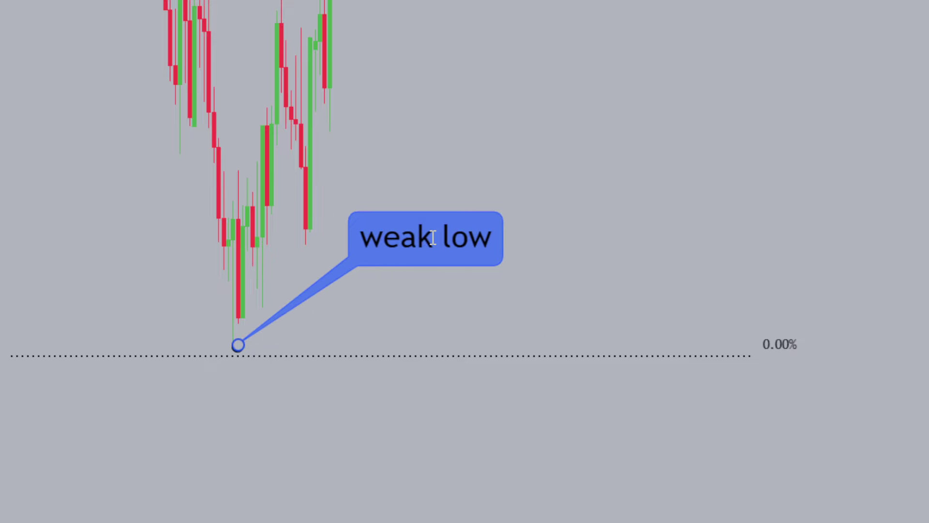
{"action": "left_click_drag", "start_coordinate": [924, 121], "coordinate": [924, 233]}
{"action": "left_click_drag", "start_coordinate": [853, 201], "coordinate": [787, 267]}
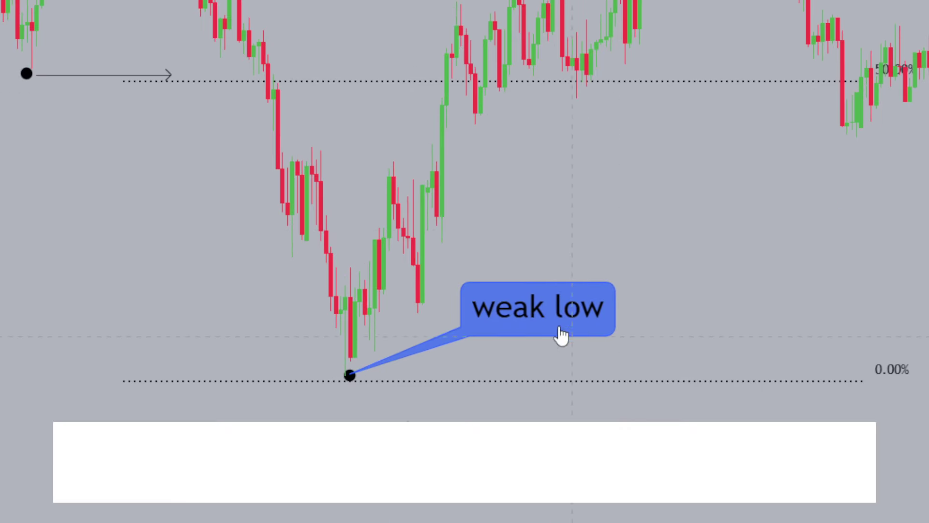
{"action": "left_click_drag", "start_coordinate": [555, 327], "coordinate": [584, 305]}
Step: Add a callout reading "sweep of $$$" at the peak on the 100% level, and delete it again
{"action": "left_click_drag", "start_coordinate": [621, 146], "coordinate": [486, 352]}
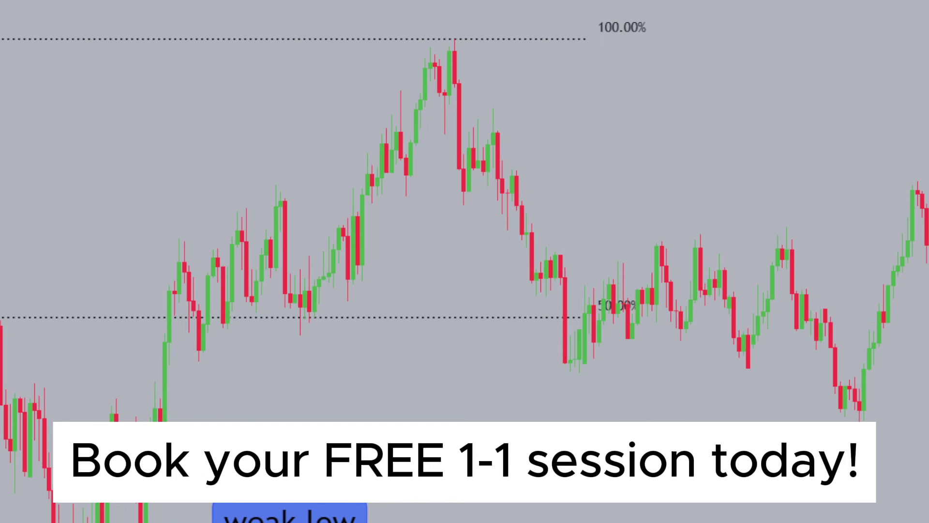
{"action": "left_click_drag", "start_coordinate": [454, 39], "coordinate": [342, 124]}
{"action": "type", "text": "sweep of $$$"}
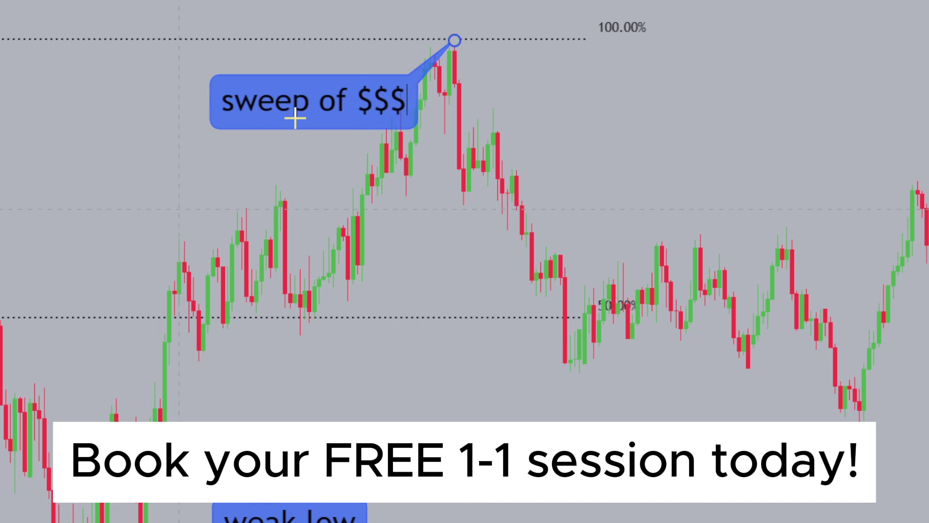
{"action": "left_click_drag", "start_coordinate": [272, 176], "coordinate": [474, 180]}
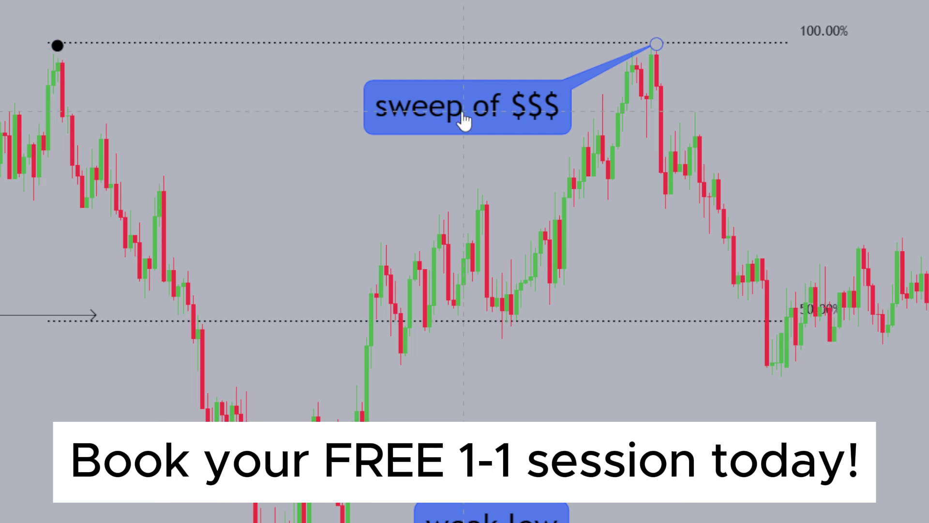
{"action": "key", "text": "Delete"}
Step: Raise the "weak low" callout label slightly and draw an arrow from the red line's starting low up to the following peak
{"action": "left_click_drag", "start_coordinate": [529, 228], "coordinate": [251, 92]}
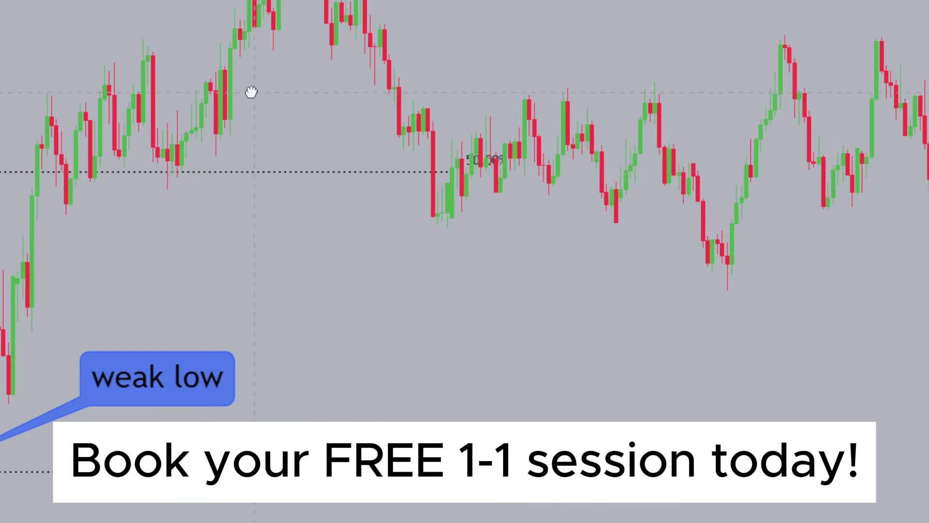
{"action": "mouse_move", "coordinate": [199, 405]}
{"action": "left_mouse_down"}
{"action": "mouse_move", "coordinate": [199, 383]}
{"action": "mouse_move", "coordinate": [204, 390]}
{"action": "left_mouse_up"}
{"action": "left_click_drag", "start_coordinate": [755, 312], "coordinate": [56, 298]}
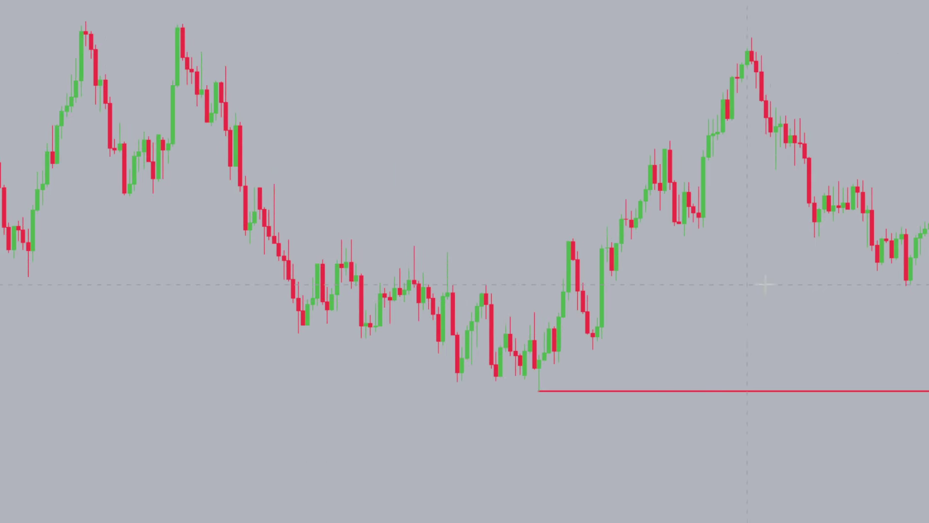
{"action": "left_click_drag", "start_coordinate": [783, 308], "coordinate": [393, 278]}
{"action": "left_click_drag", "start_coordinate": [97, 225], "coordinate": [168, 185]}
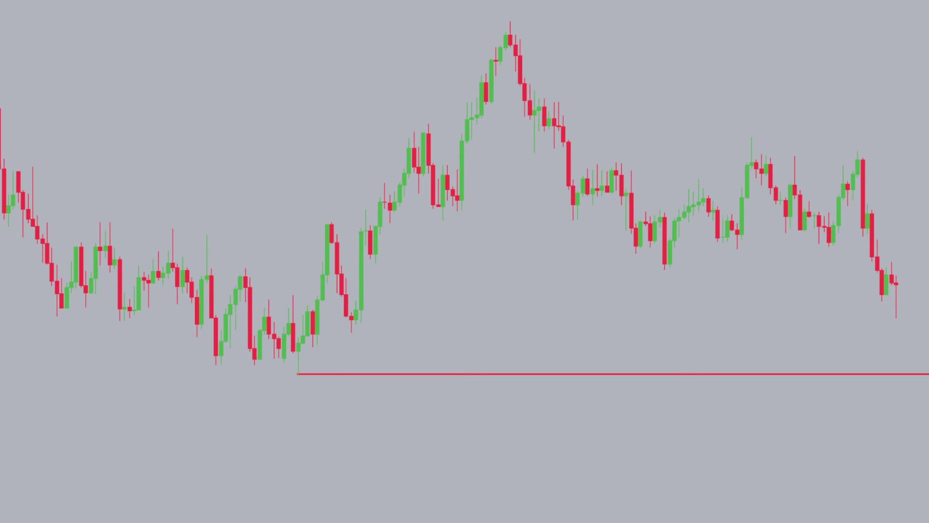
{"action": "left_click", "coordinate": [293, 373]}
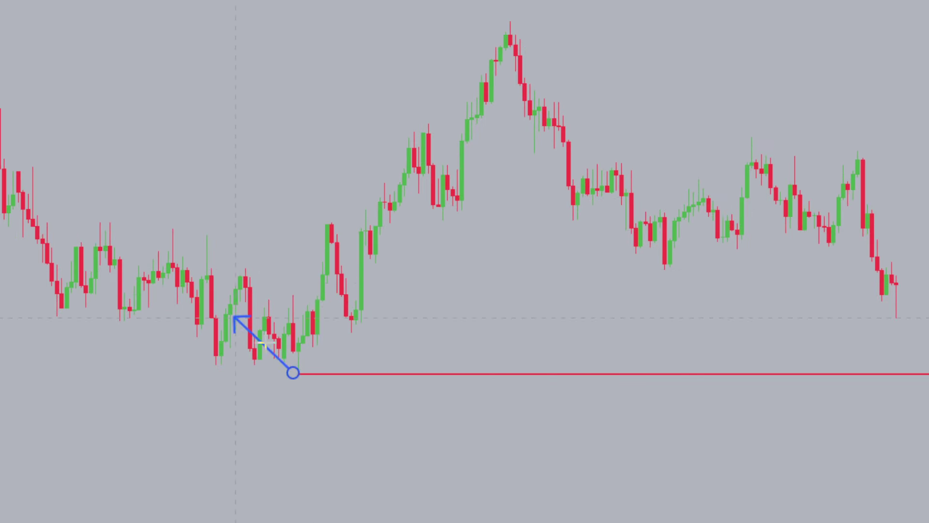
{"action": "left_click", "coordinate": [507, 24]}
Step: Add a callout at the retracement's 50% level with the two-line text "50%" and "EQ"
{"action": "mouse_move", "coordinate": [389, 517]}
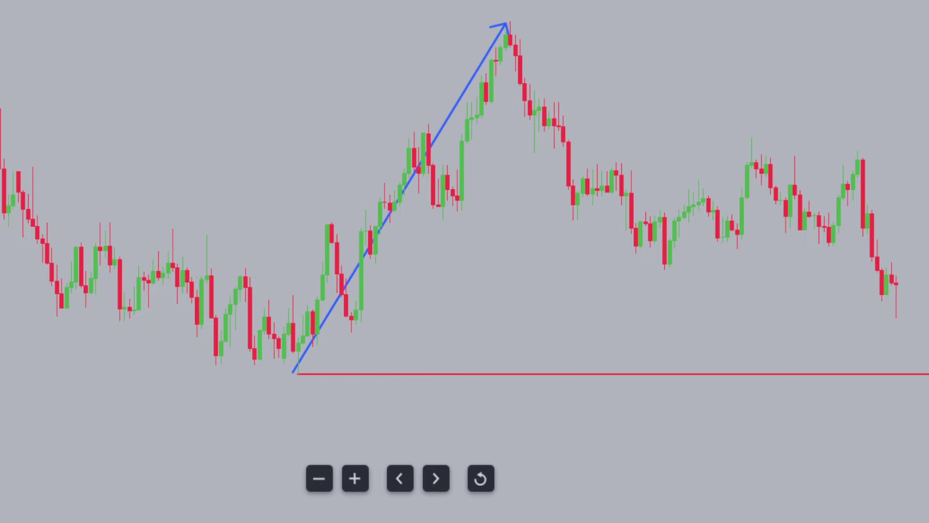
{"action": "left_click_drag", "start_coordinate": [390, 520], "coordinate": [737, 521]}
{"action": "left_click_drag", "start_coordinate": [432, 321], "coordinate": [439, 306]}
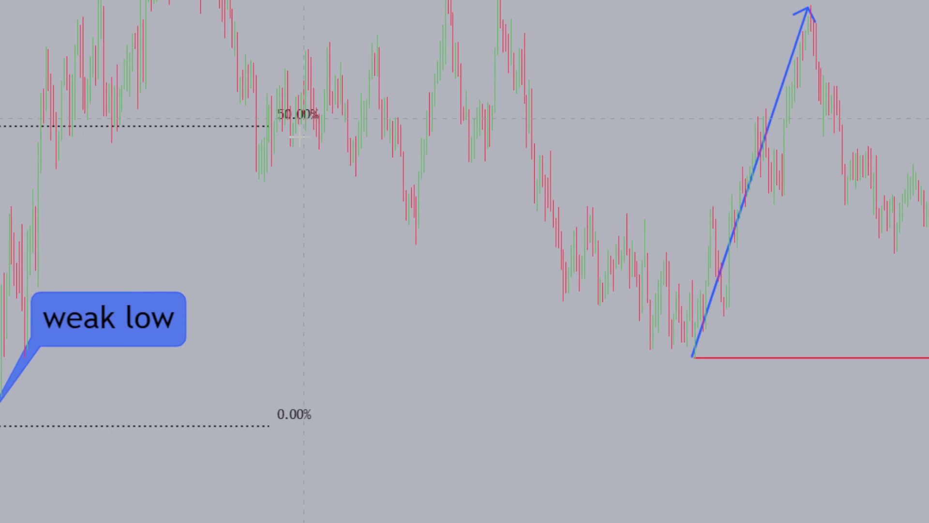
{"action": "left_click", "coordinate": [304, 118]}
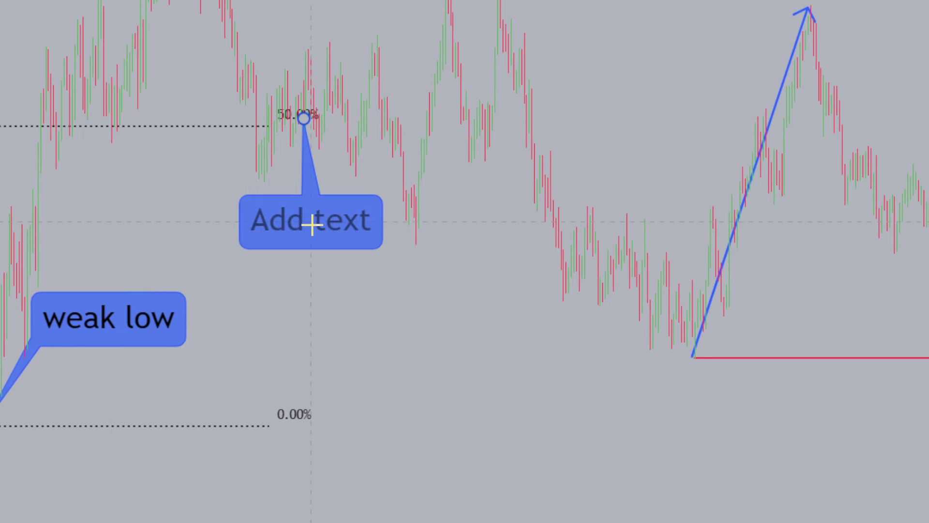
{"action": "left_click", "coordinate": [312, 229]}
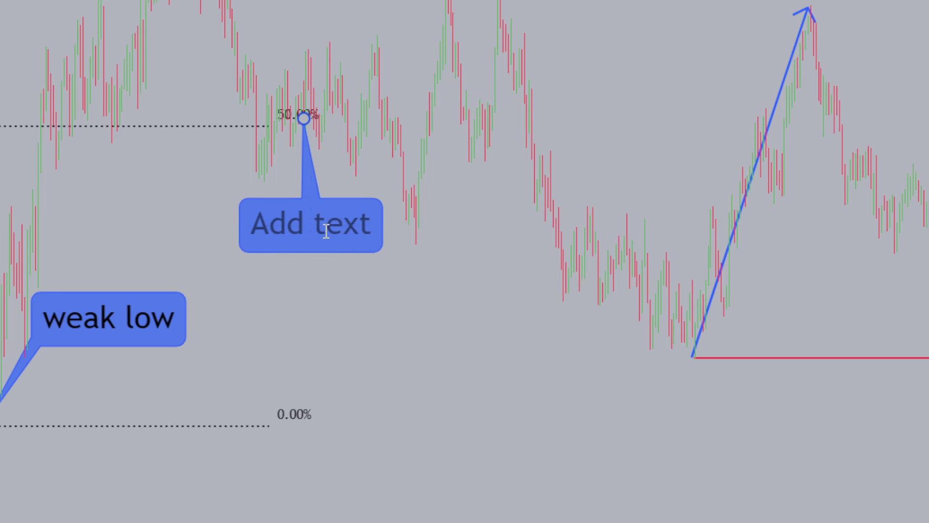
{"action": "type", "text": "50%"}
{"action": "key", "text": "Return"}
{"action": "type", "text": "EQ"}
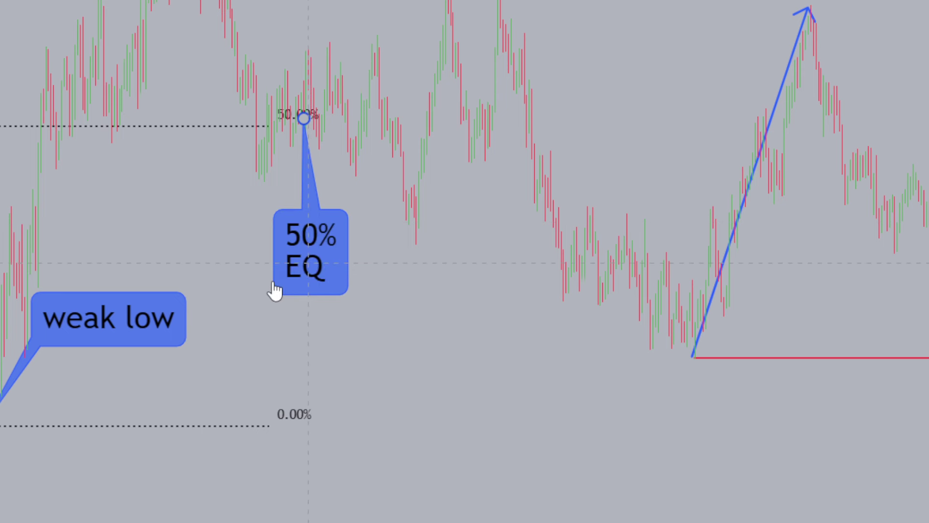
Step: Delete the "weak low" callout and the blue arrow running up to the peak
{"action": "left_click", "coordinate": [684, 267]}
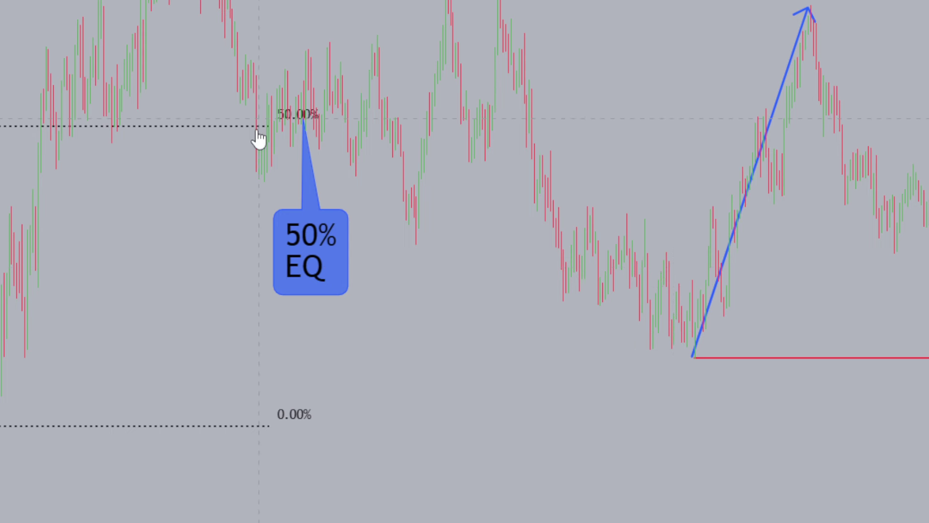
{"action": "middle_click", "coordinate": [804, 16]}
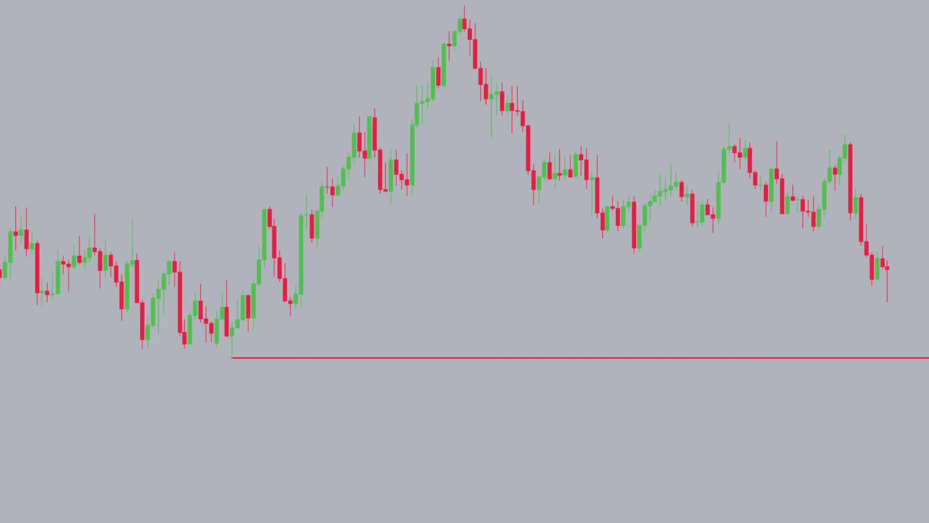
Step: Label the red trend line at the swing low with the text "WEAK LOW"
{"action": "left_click_drag", "start_coordinate": [560, 291], "coordinate": [322, 278]}
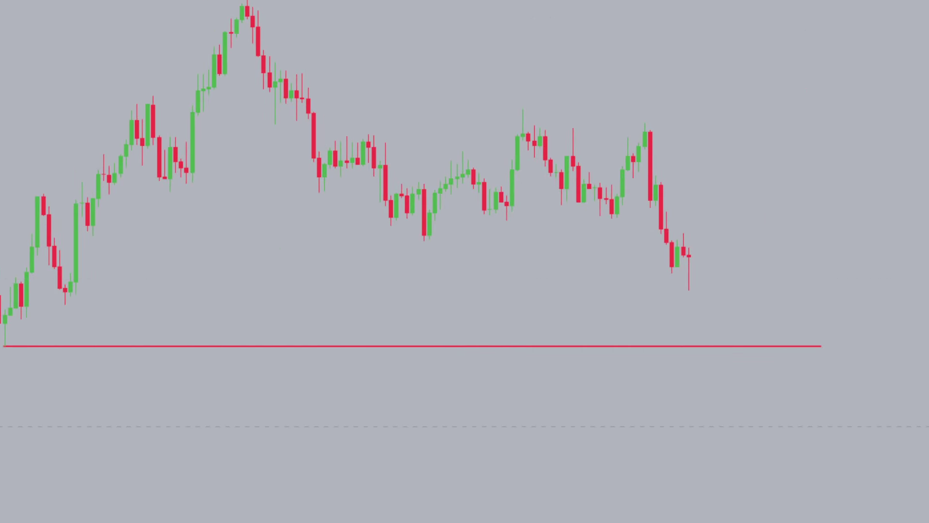
{"action": "left_click_drag", "start_coordinate": [928, 426], "coordinate": [928, 328]}
{"action": "left_click_drag", "start_coordinate": [914, 270], "coordinate": [928, 375]}
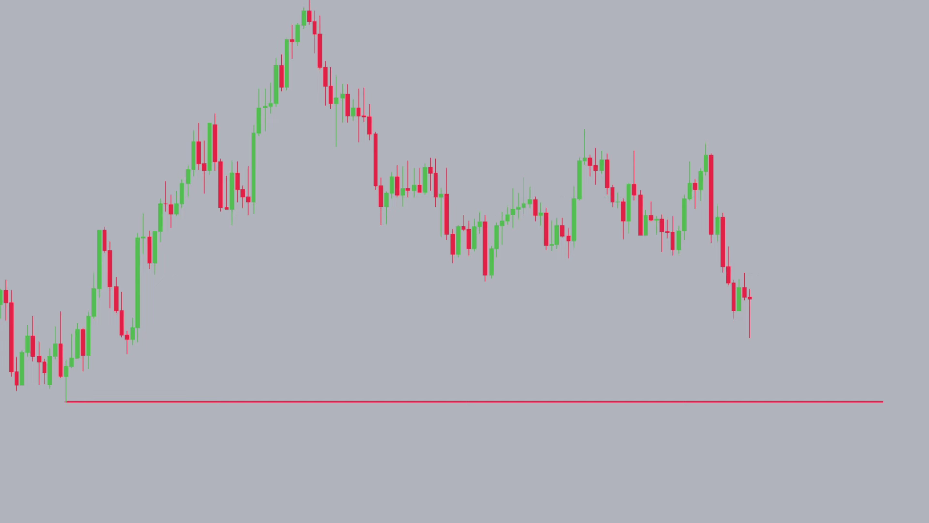
{"action": "double_click", "coordinate": [887, 403]}
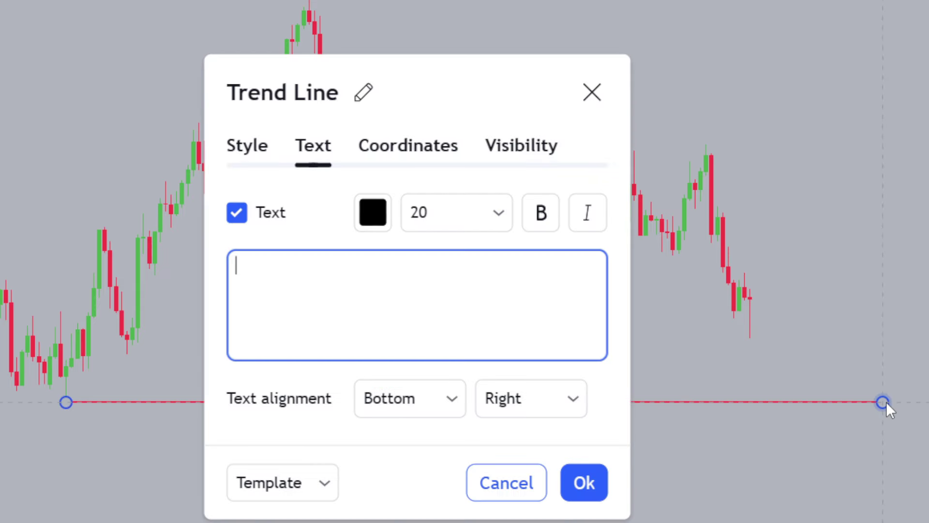
{"action": "type", "text": "WEAK LOW"}
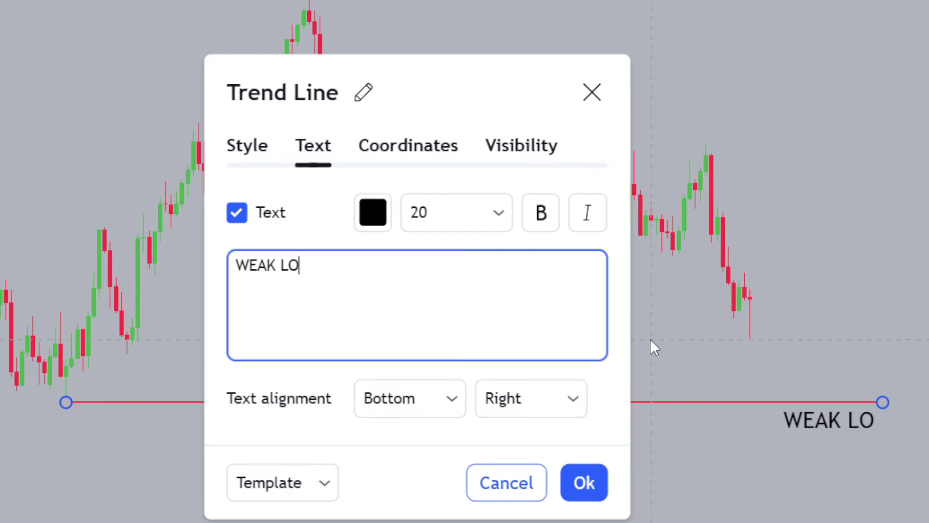
{"action": "left_click", "coordinate": [864, 328]}
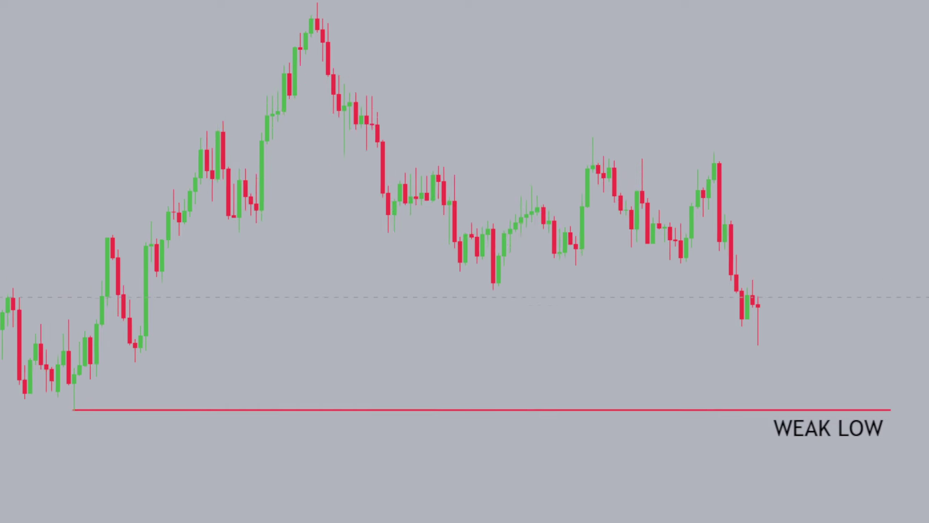
Step: Trace the major price swings from the weak low over the peak to the latest drop with a path arrow, and discard it
{"action": "left_click", "coordinate": [79, 409]}
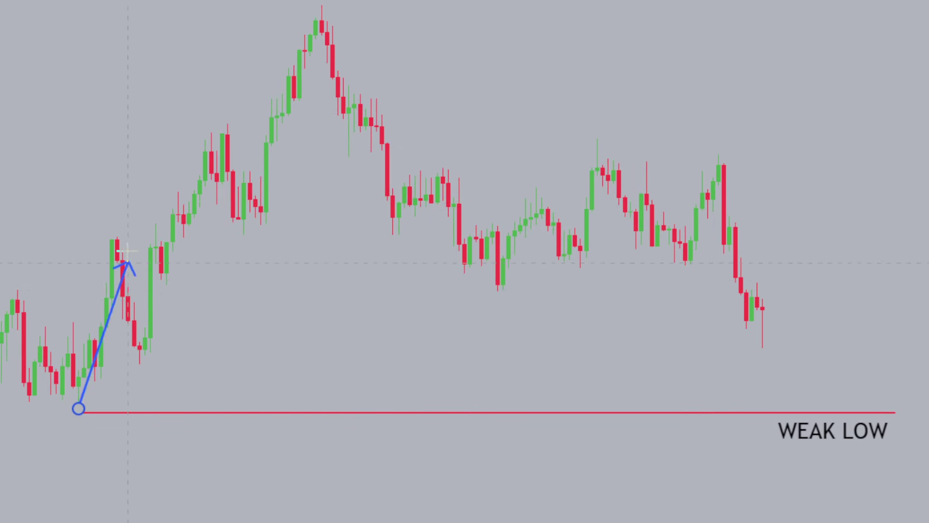
{"action": "left_click", "coordinate": [322, 12]}
{"action": "left_click", "coordinate": [486, 276]}
{"action": "left_click", "coordinate": [608, 148]}
{"action": "left_click", "coordinate": [680, 288]}
{"action": "left_click", "coordinate": [731, 156]}
{"action": "left_click", "coordinate": [806, 366]}
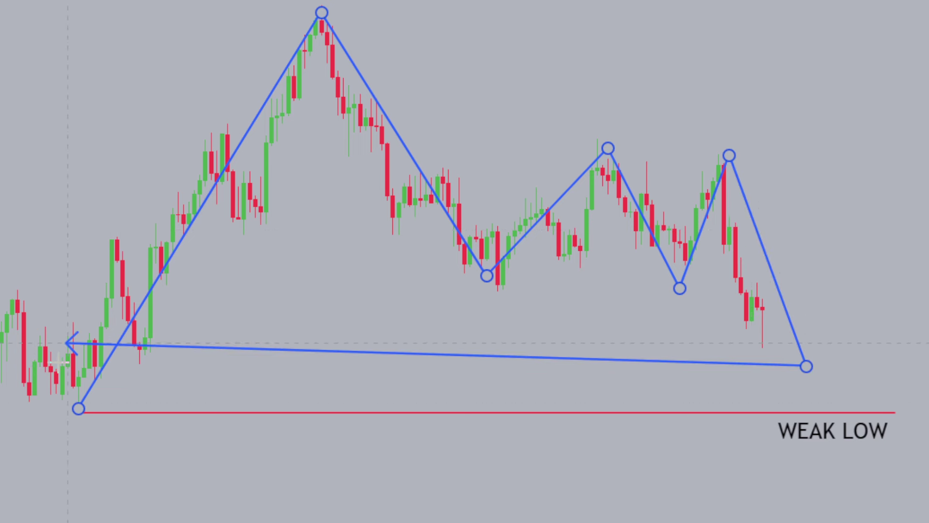
{"action": "key", "text": "Escape"}
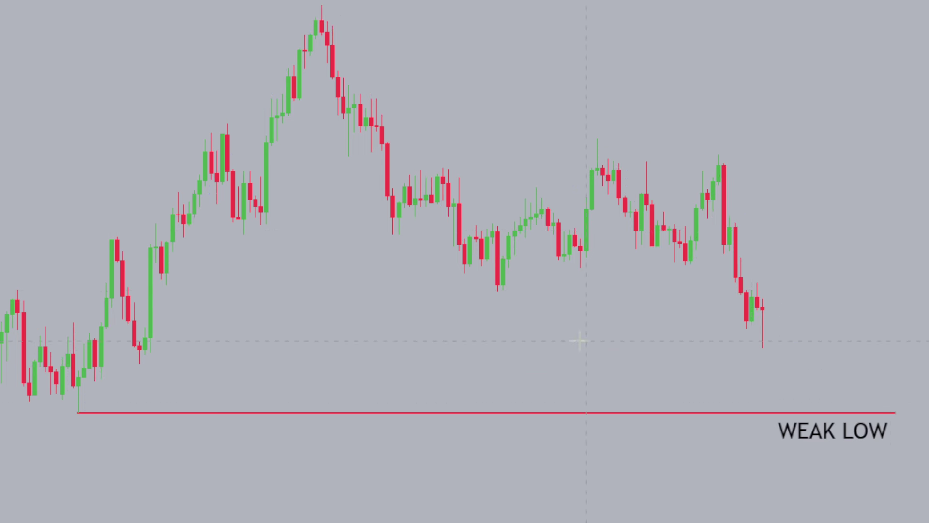
Step: Draw a zigzag path arrow from the latest candle down through the "WEAK LOW" line, and delete it again
{"action": "left_click_drag", "start_coordinate": [579, 341], "coordinate": [387, 336]}
{"action": "left_click", "coordinate": [598, 326]}
{"action": "left_click", "coordinate": [627, 378]}
{"action": "left_click", "coordinate": [644, 357]}
{"action": "double_click", "coordinate": [682, 454]}
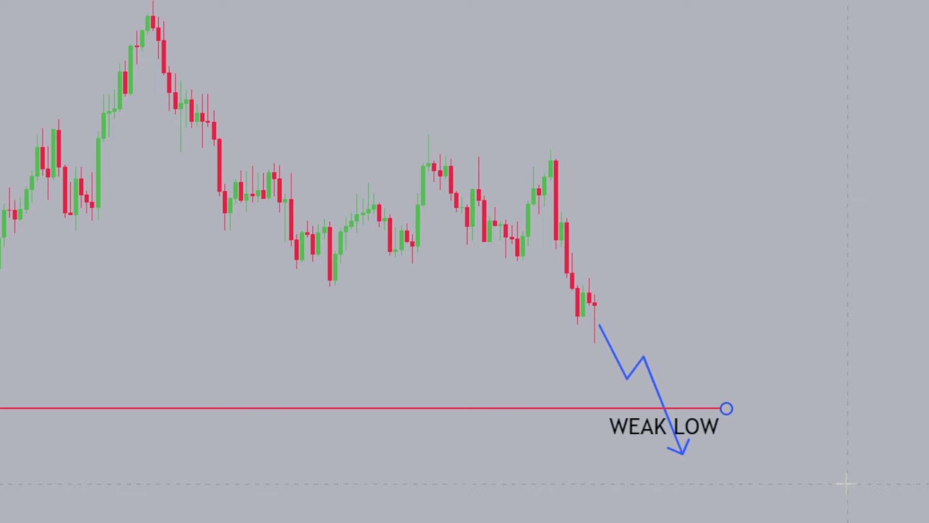
{"action": "left_click", "coordinate": [642, 364]}
{"action": "key", "text": "Delete"}
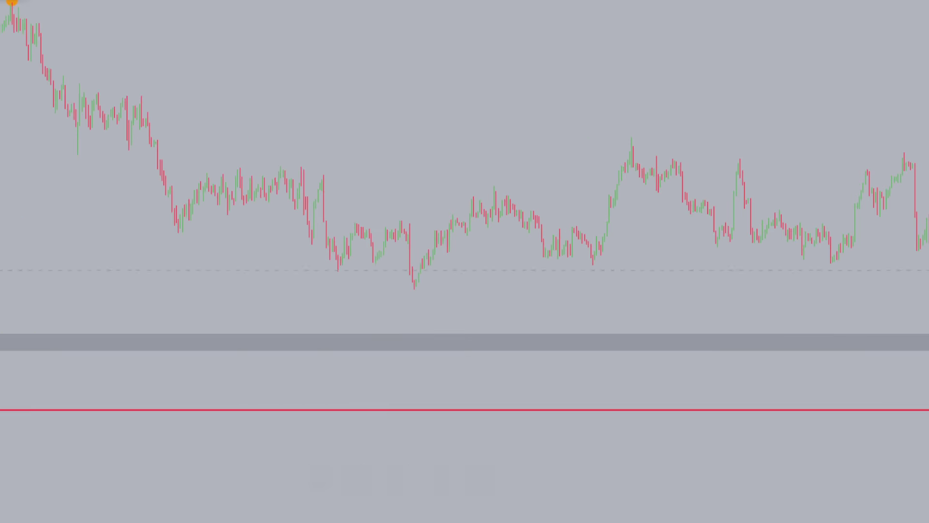
Step: Draw a path arrow through the marked swing points around the red line's starting low up to the next marked high, and delete it again
{"action": "left_click_drag", "start_coordinate": [92, 263], "coordinate": [798, 242]}
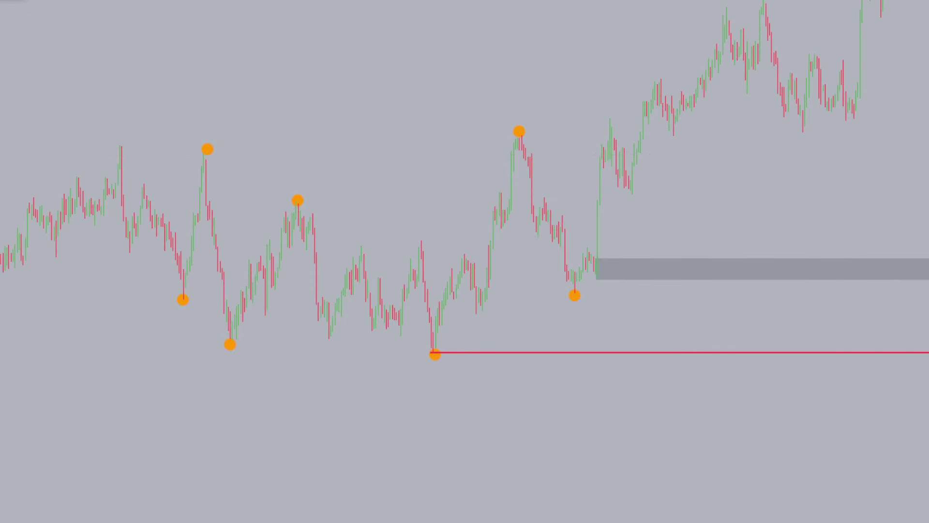
{"action": "left_click_drag", "start_coordinate": [927, 372], "coordinate": [924, 220]}
{"action": "left_click_drag", "start_coordinate": [834, 167], "coordinate": [801, 160]}
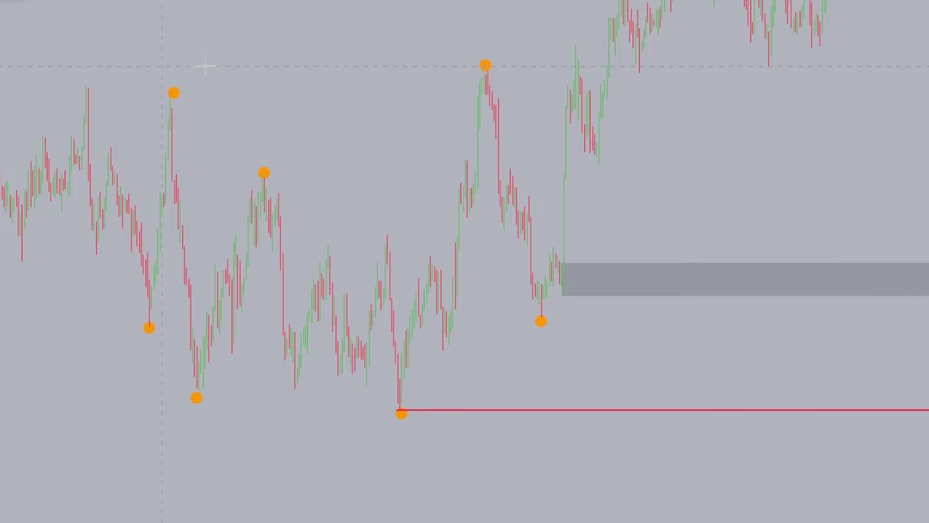
{"action": "left_click_drag", "start_coordinate": [285, 67], "coordinate": [608, 69]}
{"action": "left_click_drag", "start_coordinate": [546, 522], "coordinate": [829, 522]}
{"action": "left_click_drag", "start_coordinate": [243, 181], "coordinate": [222, 126]}
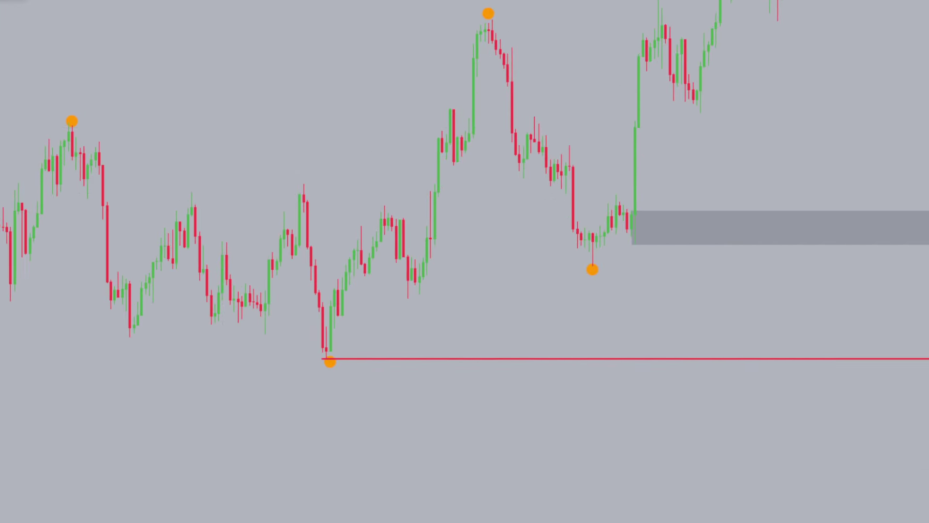
{"action": "left_click", "coordinate": [0, 353]}
{"action": "left_click", "coordinate": [75, 111]}
{"action": "left_click", "coordinate": [326, 372]}
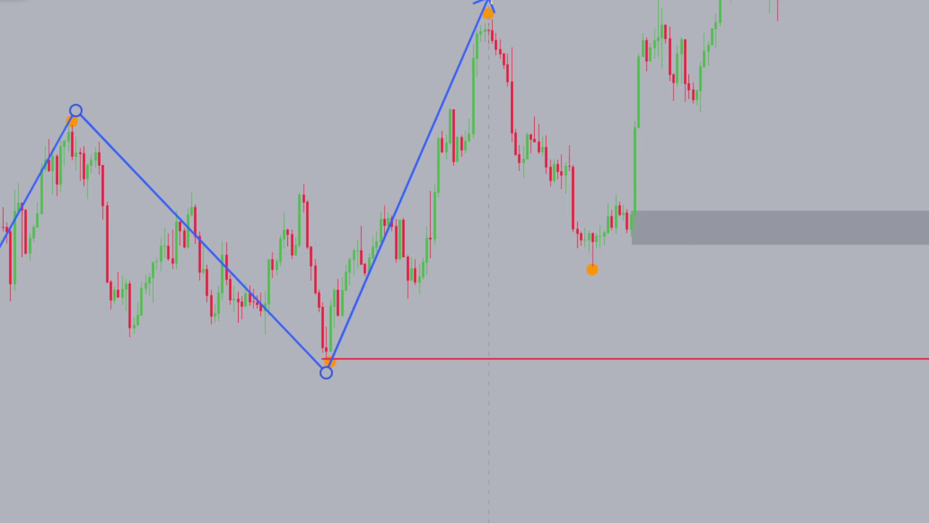
{"action": "left_click", "coordinate": [476, 19]}
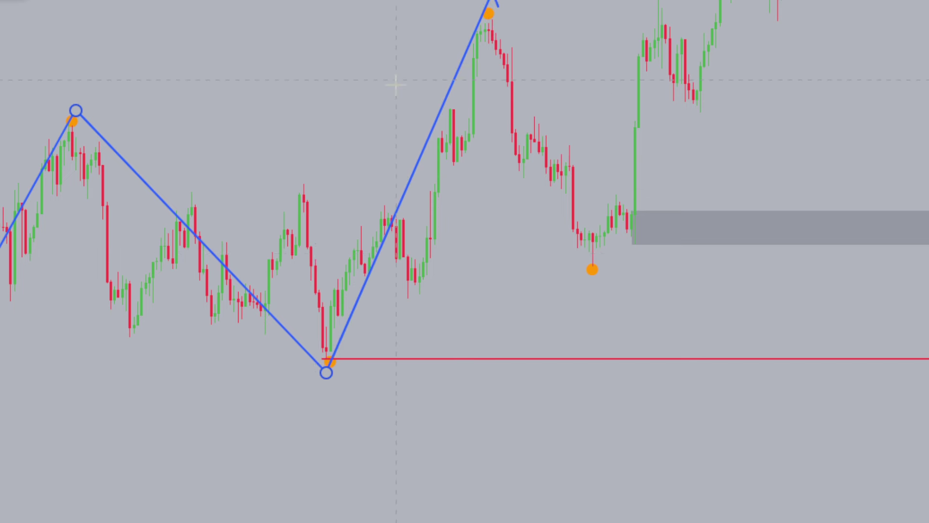
{"action": "left_click", "coordinate": [369, 111]}
{"action": "left_click", "coordinate": [500, 1]}
{"action": "key", "text": "Delete"}
Step: Draw a horizontal arrow from the marked swing high before the red line's starting low and label it "BOS" with top text alignment
{"action": "left_click_drag", "start_coordinate": [540, 34], "coordinate": [384, 50]}
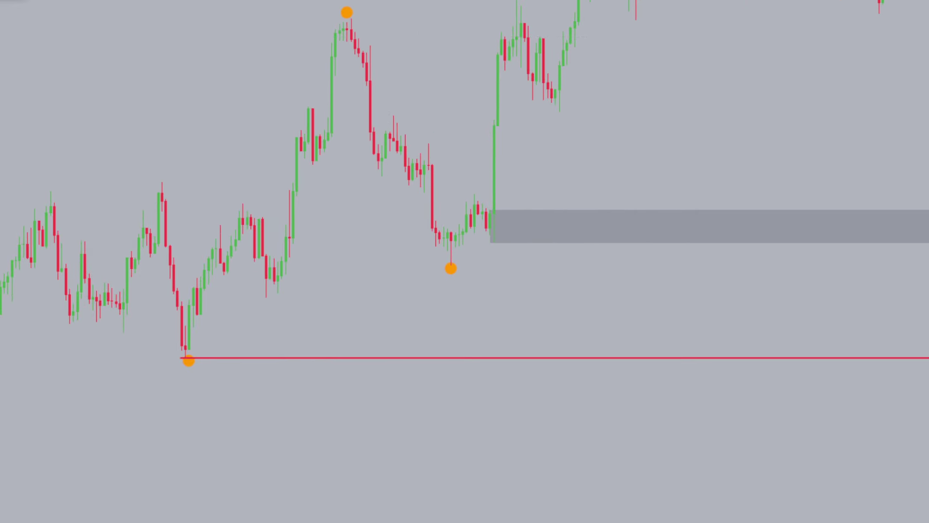
{"action": "left_click", "coordinate": [1, 122]}
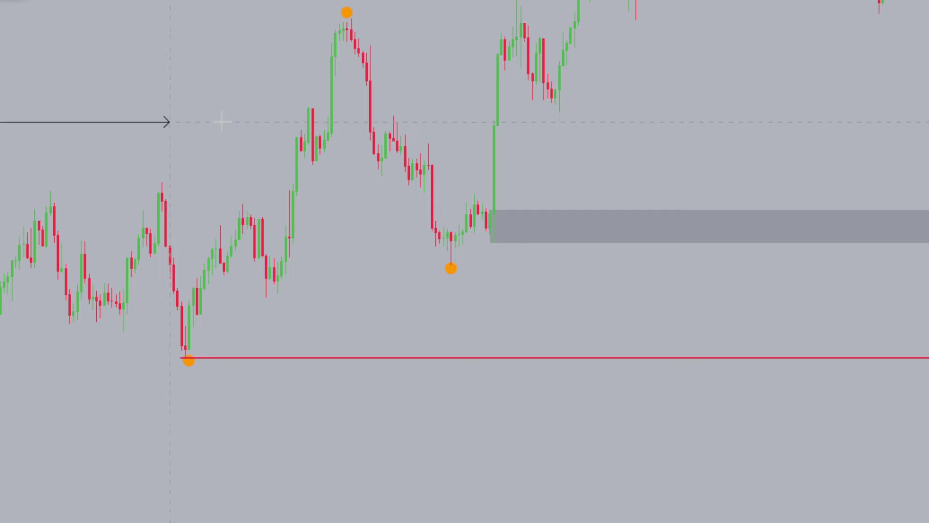
{"action": "left_click", "coordinate": [251, 122]}
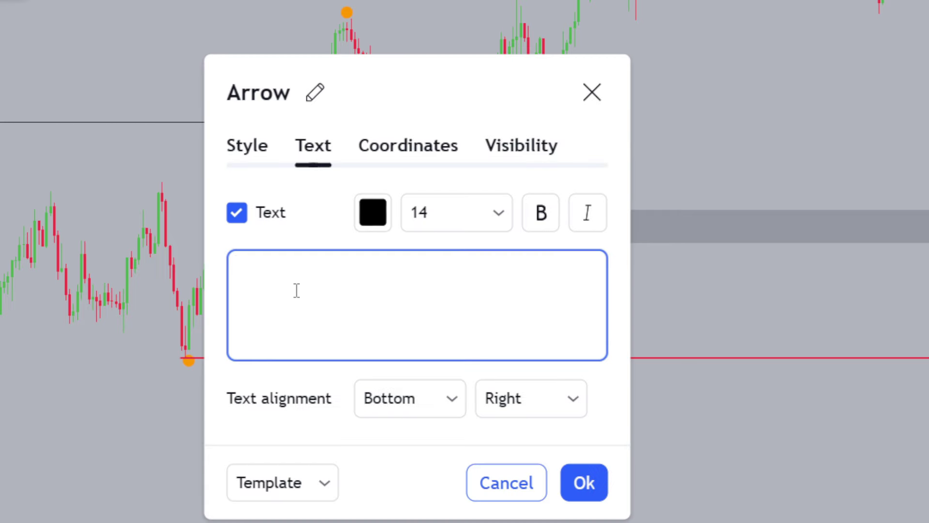
{"action": "type", "text": "BOS"}
{"action": "left_click", "coordinate": [415, 400]}
{"action": "left_click", "coordinate": [419, 442]}
{"action": "left_click", "coordinate": [584, 482]}
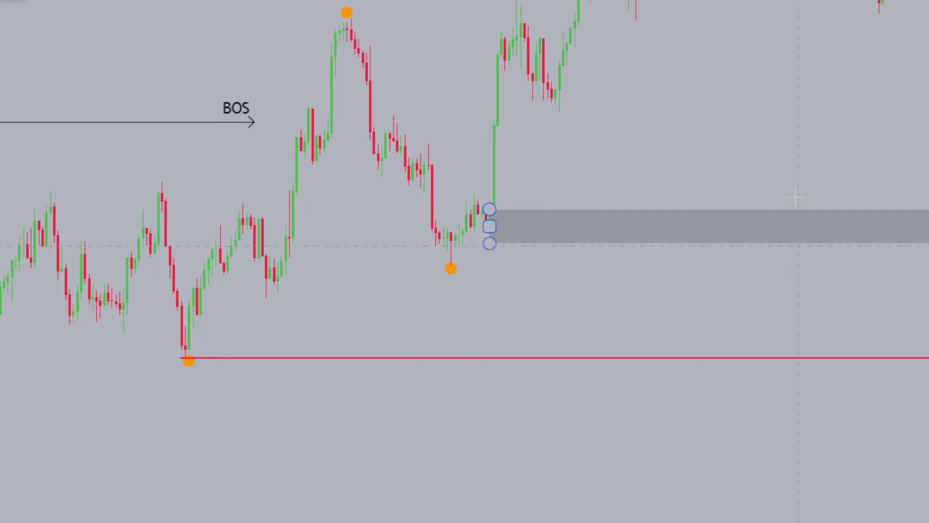
Step: Add a callout reading "D1 PREMIUM" at the chart's highest marked peak and shift its label slightly away from the peak
{"action": "left_click_drag", "start_coordinate": [753, 105], "coordinate": [247, 371]}
{"action": "left_click_drag", "start_coordinate": [348, 521], "coordinate": [2, 522]}
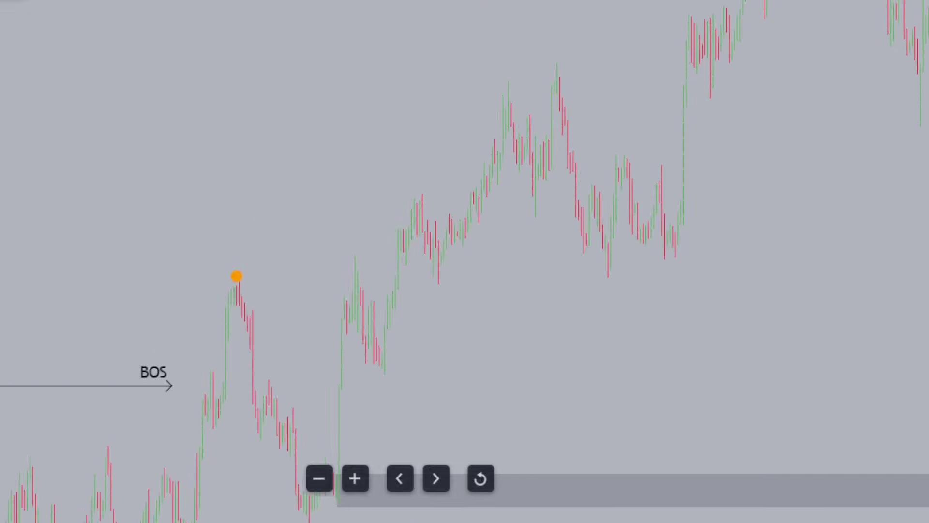
{"action": "left_click_drag", "start_coordinate": [726, 521], "coordinate": [430, 521]}
{"action": "left_click_drag", "start_coordinate": [928, 92], "coordinate": [928, 310]}
{"action": "left_click_drag", "start_coordinate": [866, 312], "coordinate": [390, 311]}
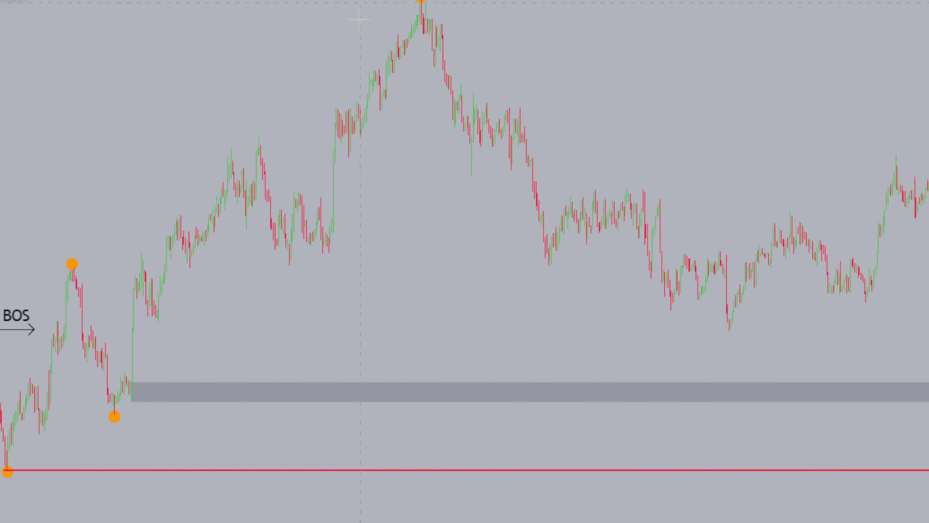
{"action": "left_click_drag", "start_coordinate": [556, 18], "coordinate": [553, 43]}
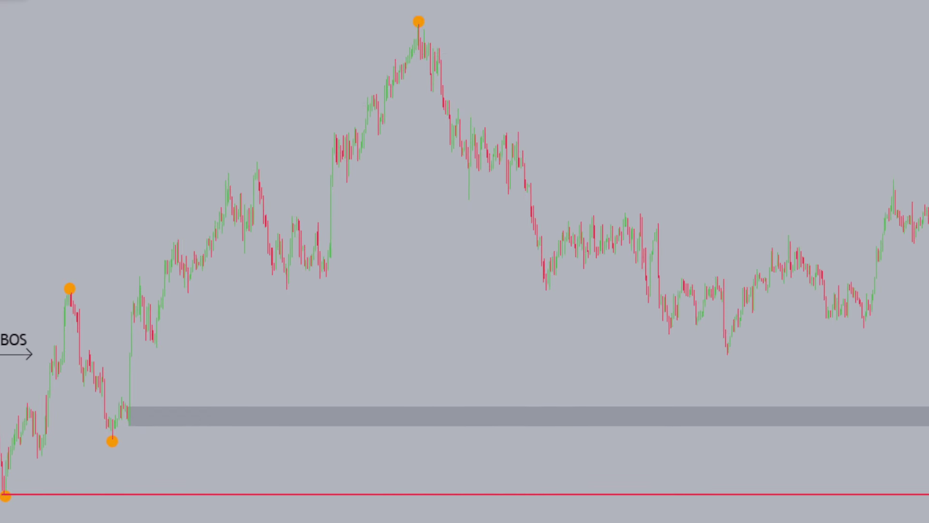
{"action": "left_click", "coordinate": [420, 20]}
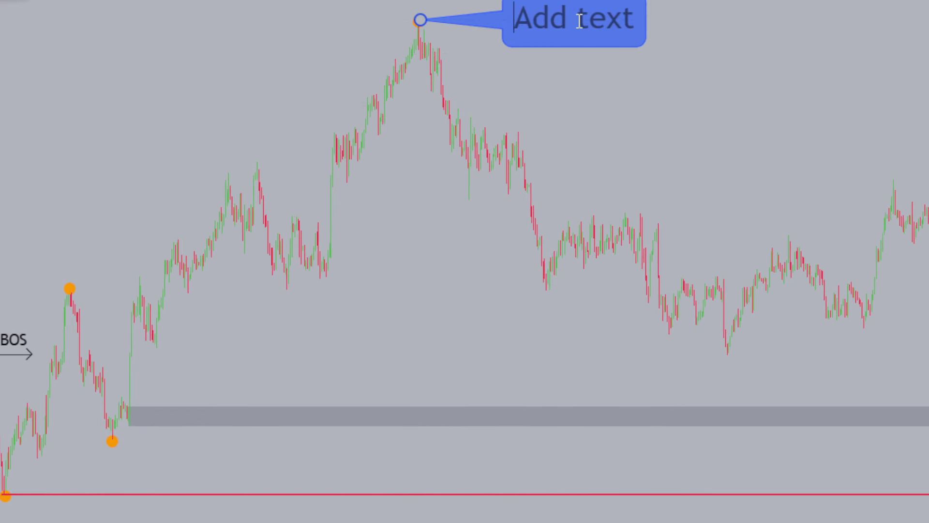
{"action": "type", "text": "D1 PREMIU"}
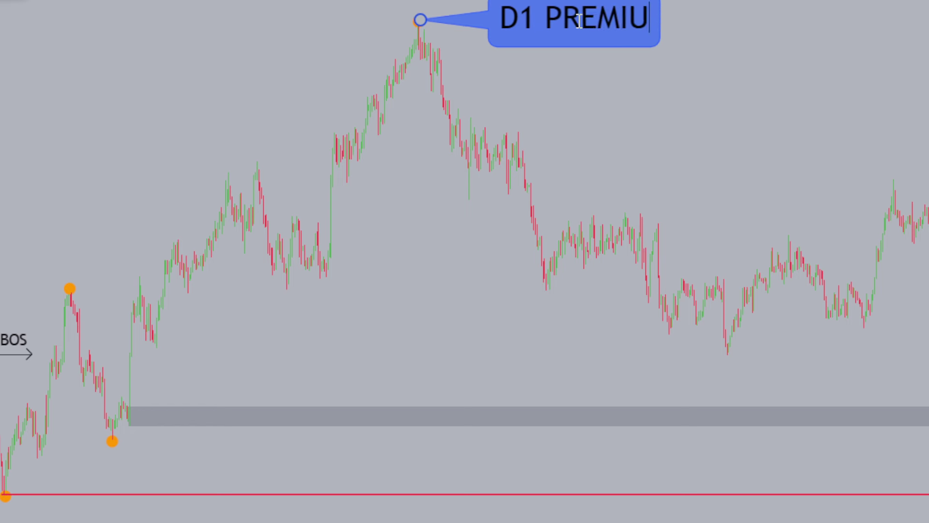
{"action": "type", "text": "M"}
{"action": "left_click", "coordinate": [709, 101]}
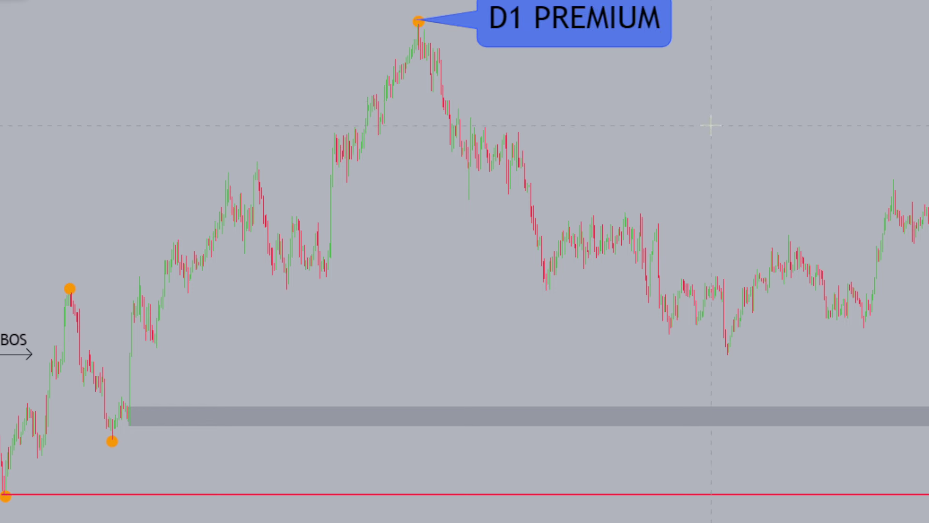
{"action": "left_click_drag", "start_coordinate": [641, 50], "coordinate": [678, 46]}
{"action": "left_click", "coordinate": [809, 126]}
Step: Draw a Fibonacci retracement between the marked swing low just below the grey zone and the highest peak
{"action": "left_click_drag", "start_coordinate": [809, 127], "coordinate": [571, 106]}
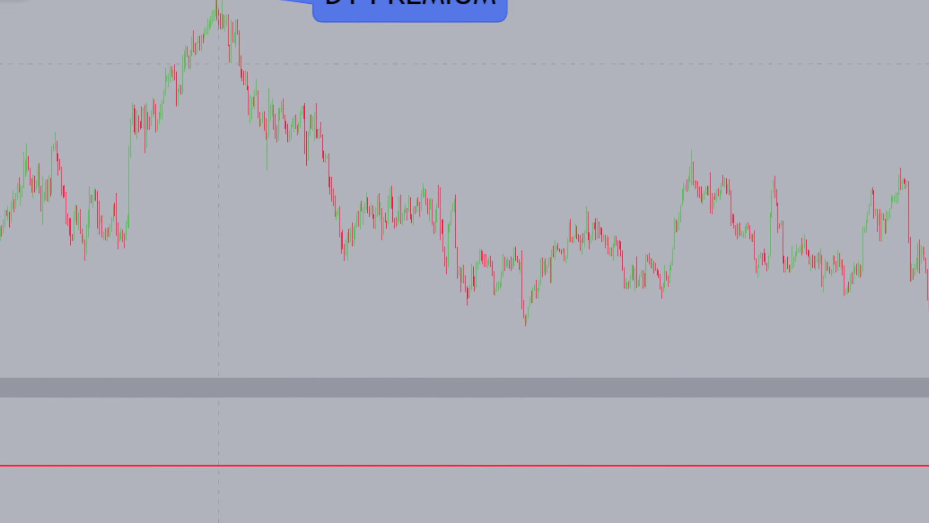
{"action": "left_click", "coordinate": [1, 411]}
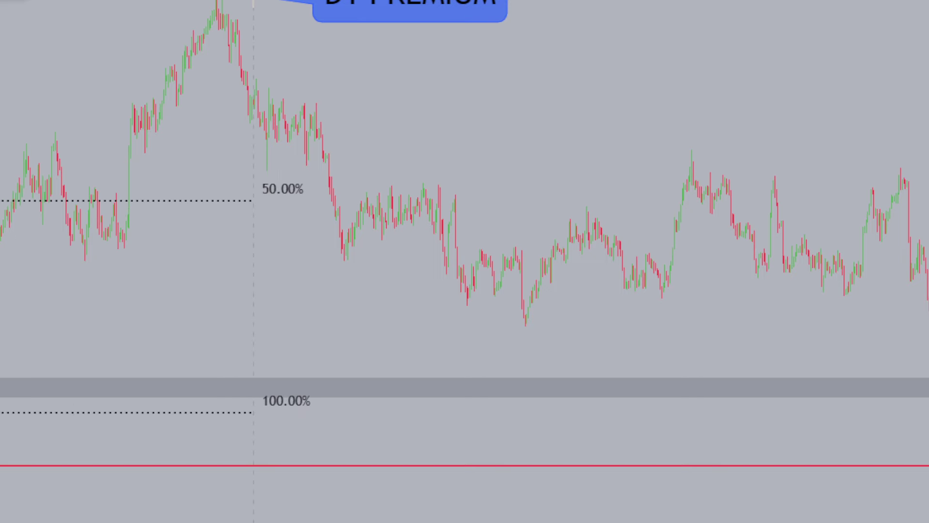
{"action": "left_click", "coordinate": [254, 1]}
Step: Add a callout reading "DISCOUNT" below the retracement, pointing at its 50% level
{"action": "left_click_drag", "start_coordinate": [234, 128], "coordinate": [242, 129]}
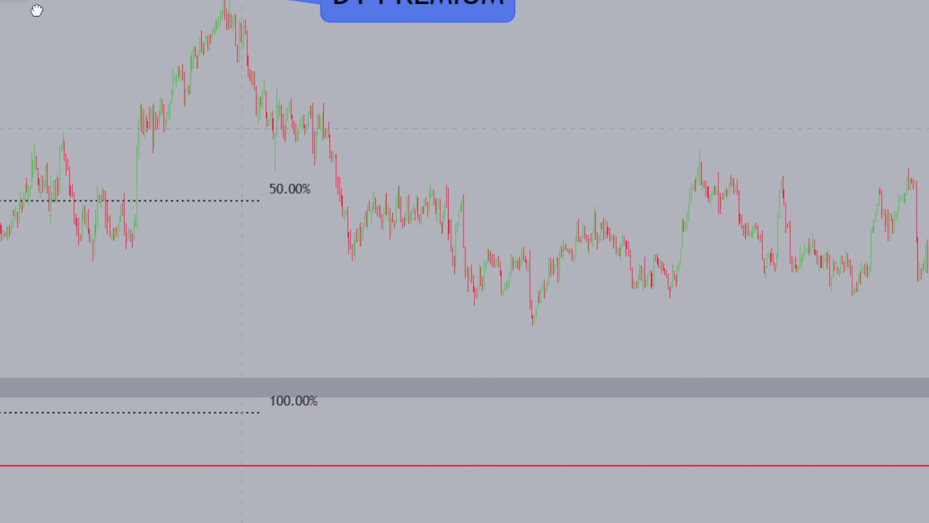
{"action": "left_click", "coordinate": [283, 199]}
{"action": "left_click", "coordinate": [253, 290]}
{"action": "type", "text": "DI"}
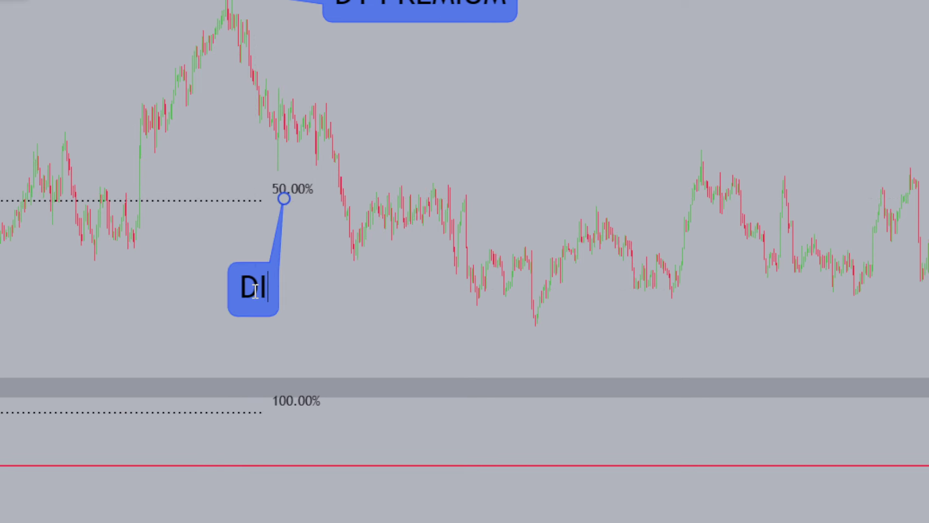
{"action": "type", "text": "SCOUNT"}
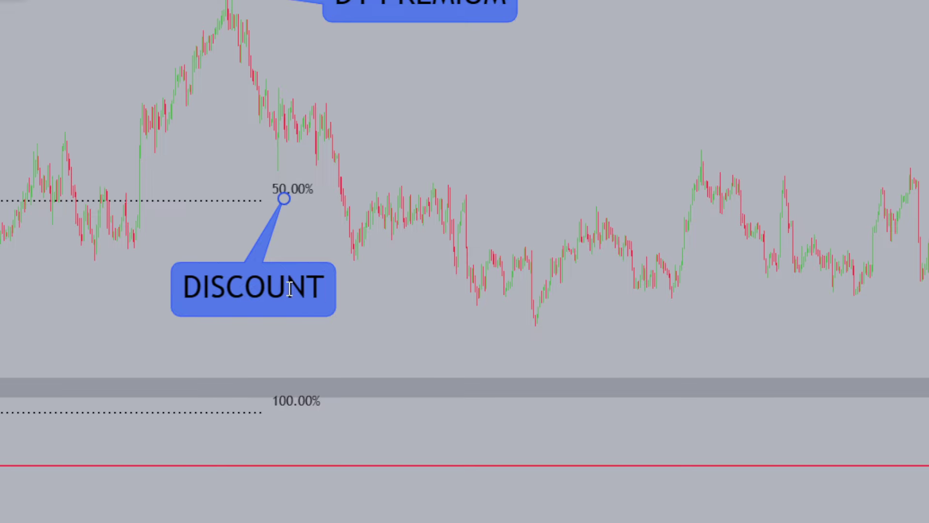
{"action": "left_click", "coordinate": [459, 333]}
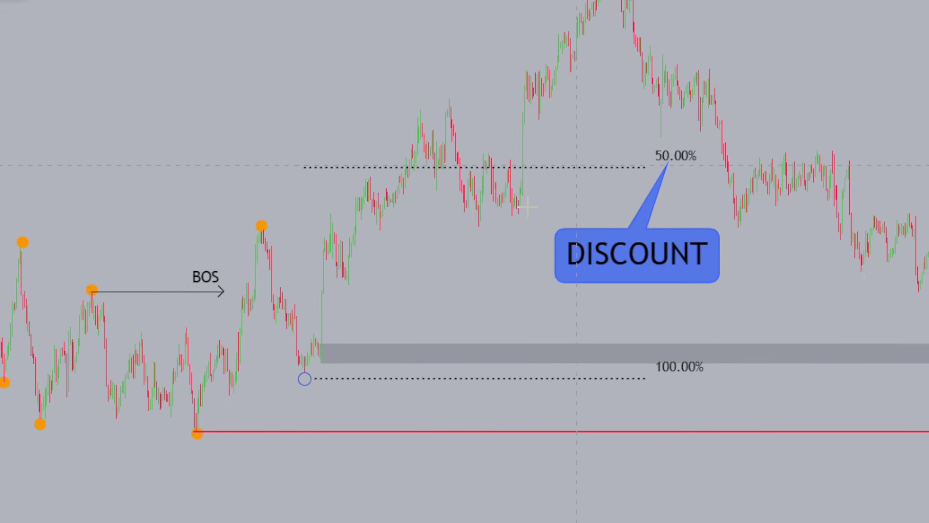
Step: Add a callout reading "H4 POI/AOI" pointing at the grey zone, and delete it again
{"action": "left_click_drag", "start_coordinate": [928, 504], "coordinate": [928, 223]}
{"action": "left_click_drag", "start_coordinate": [588, 390], "coordinate": [928, 64]}
{"action": "scroll", "coordinate": [465, 262], "scroll_direction": "up", "scroll_amount": 8}
{"action": "left_click_drag", "start_coordinate": [356, 215], "coordinate": [348, 268]}
{"action": "left_click_drag", "start_coordinate": [556, 325], "coordinate": [641, 180]}
{"action": "type", "text": "H4 POI"}
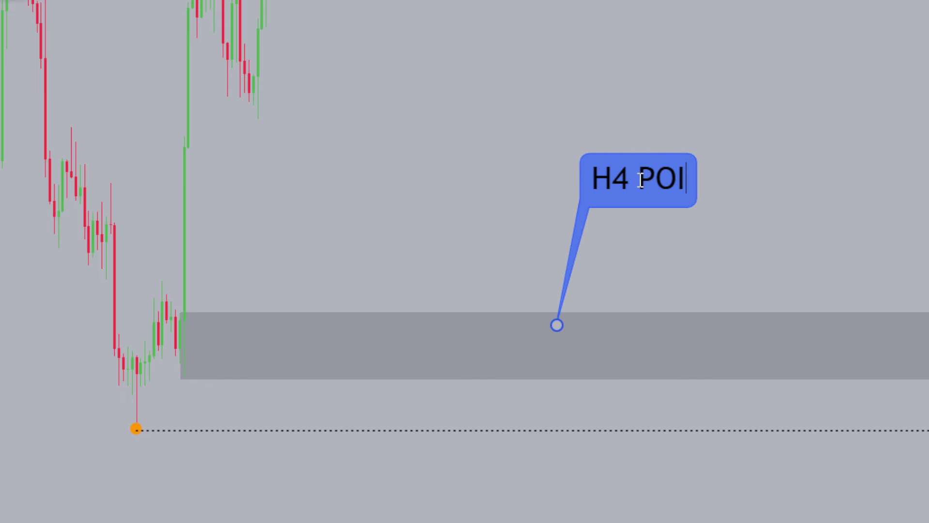
{"action": "type", "text": "/"}
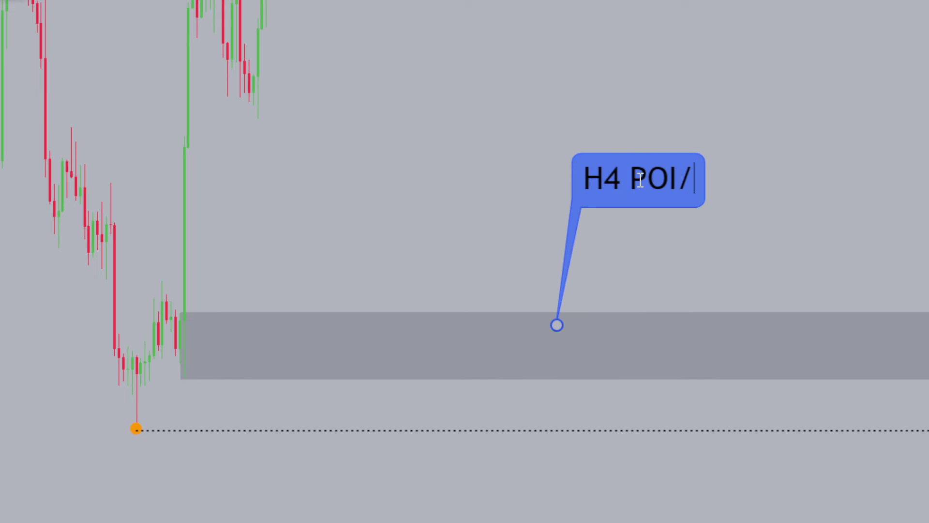
{"action": "type", "text": "AOI"}
{"action": "left_click", "coordinate": [820, 173]}
{"action": "left_click", "coordinate": [655, 177]}
{"action": "key", "text": "Delete"}
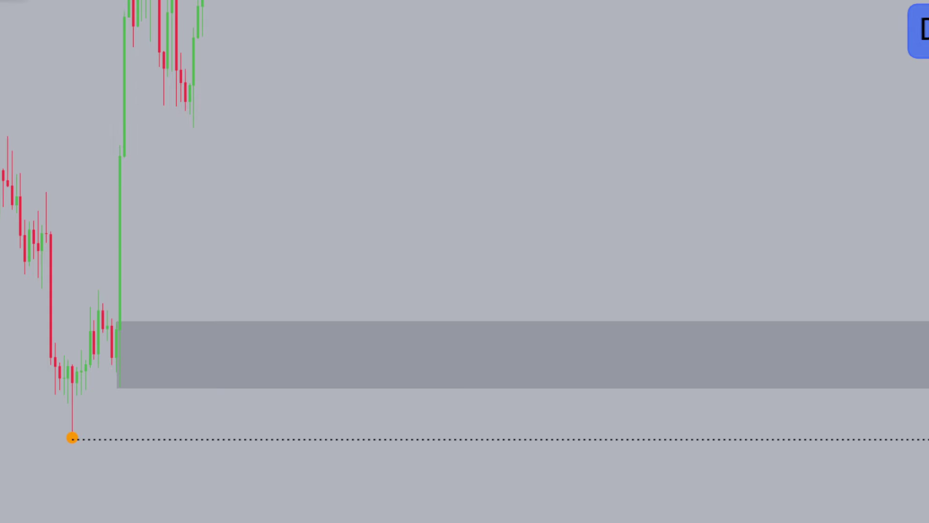
Step: Add a callout pointing at the grey zone with a three-item numbered checklist, entering "BOS" as item 1
{"action": "left_click", "coordinate": [449, 339]}
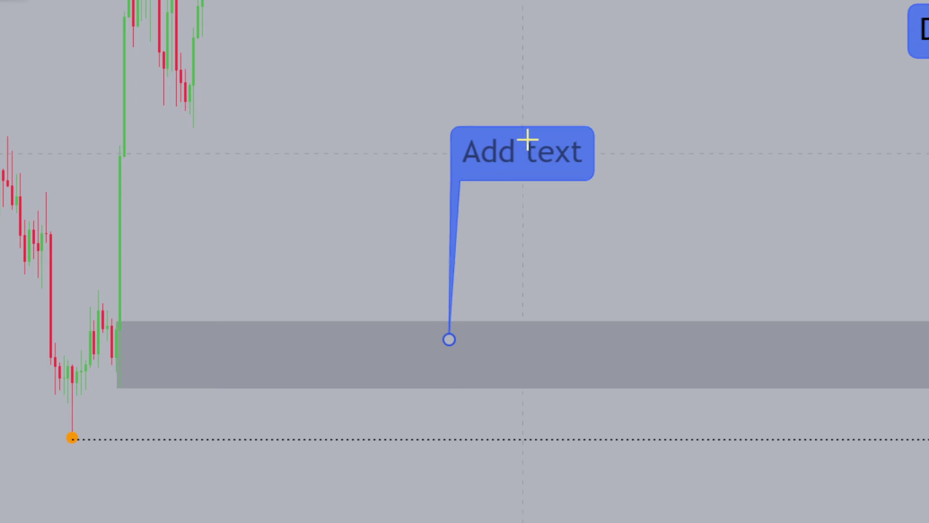
{"action": "left_click", "coordinate": [535, 131]}
{"action": "type", "text": "1)"}
{"action": "key", "text": "Return"}
{"action": "type", "text": "2"}
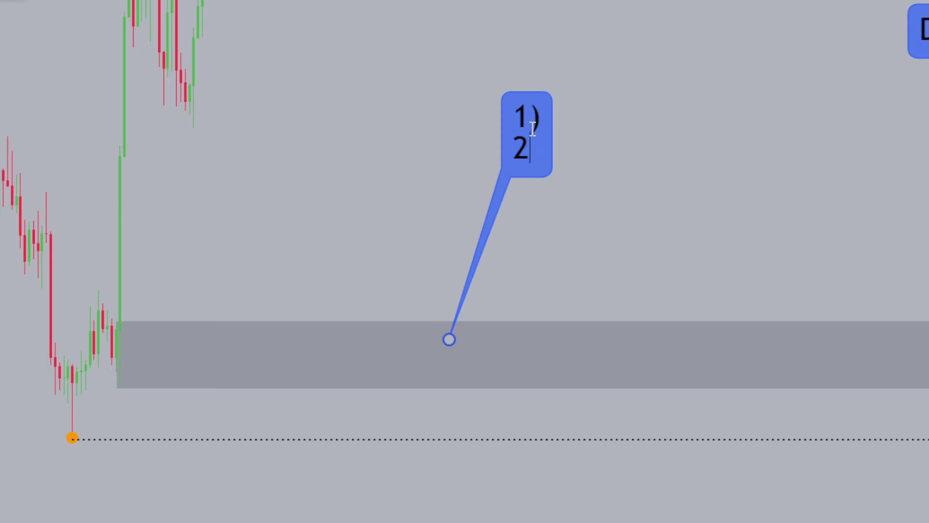
{"action": "type", "text": ")3)"}
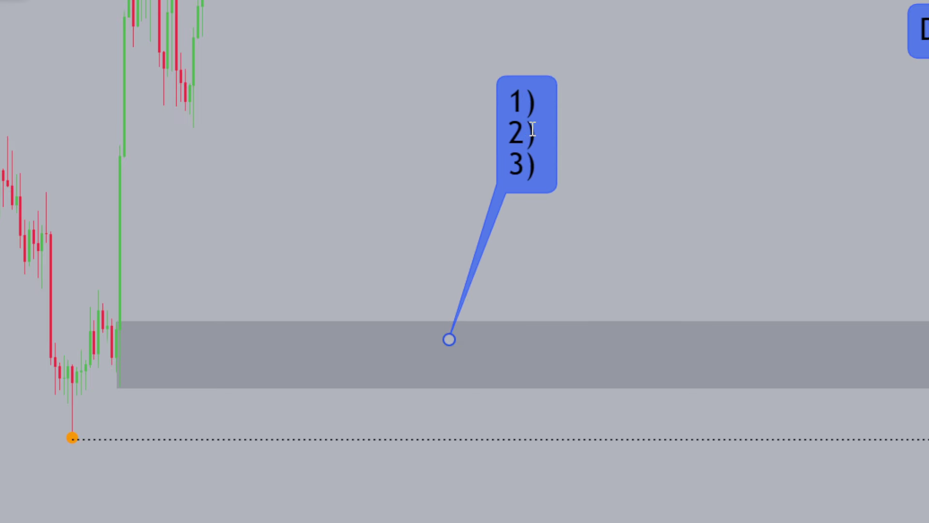
{"action": "key", "text": "Up"}
{"action": "key", "text": "Up"}
{"action": "type", "text": "BOS"}
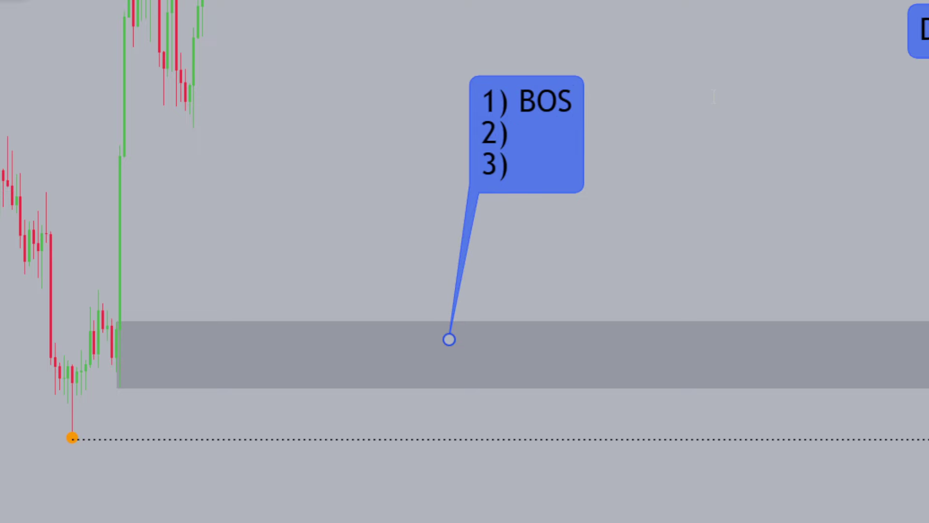
Step: Draw a horizontal arrow labelled "BOS" from the marked swing high before the grey zone to just short of the rally candles
{"action": "left_click_drag", "start_coordinate": [714, 97], "coordinate": [831, 97]}
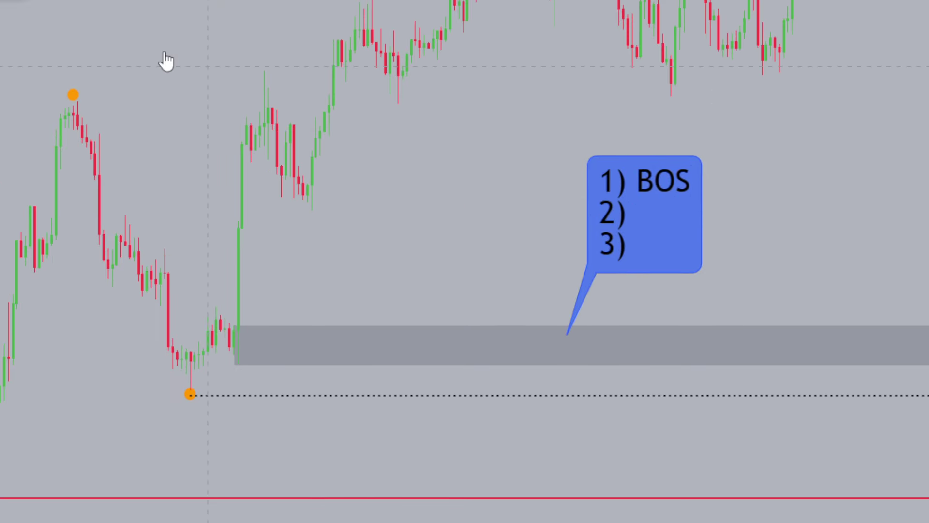
{"action": "left_click", "coordinate": [73, 98]}
{"action": "left_click", "coordinate": [221, 99]}
{"action": "double_click", "coordinate": [225, 99]}
{"action": "type", "text": "BOS"}
{"action": "left_click", "coordinate": [854, 216]}
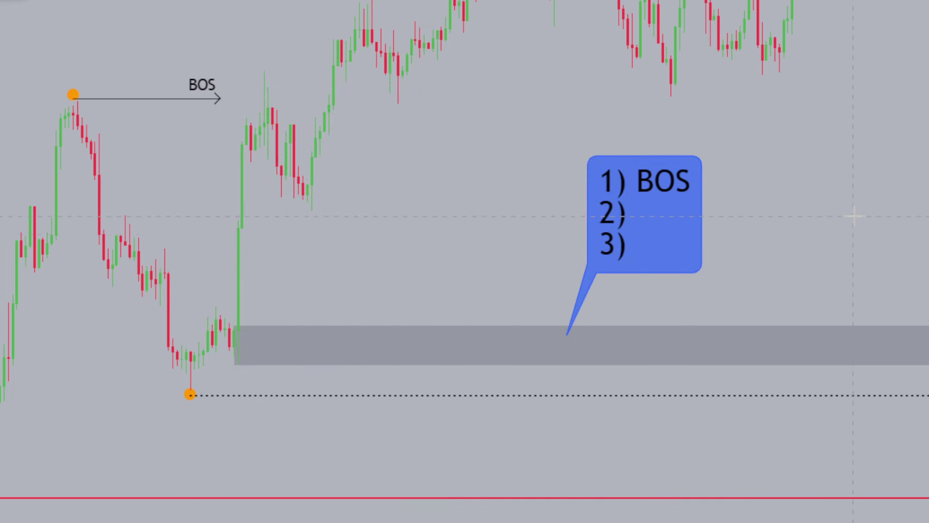
Step: Enter "FVG" as item 2 in the grey zone's checklist callout
{"action": "left_click_drag", "start_coordinate": [854, 217], "coordinate": [701, 225]}
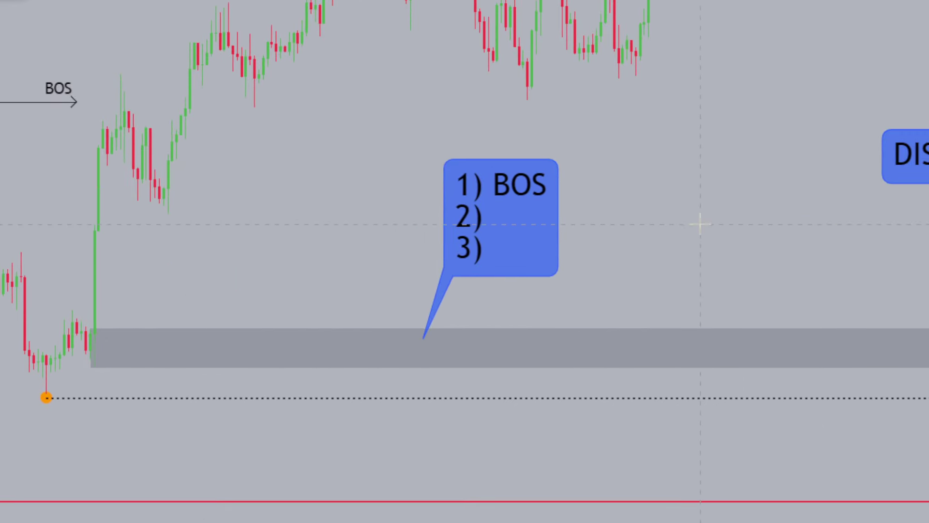
{"action": "left_click", "coordinate": [535, 214]}
{"action": "double_click", "coordinate": [527, 216]}
{"action": "left_click_drag", "start_coordinate": [410, 2], "coordinate": [875, 13]}
{"action": "left_click", "coordinate": [738, 210]}
{"action": "type", "text": "FVG"}
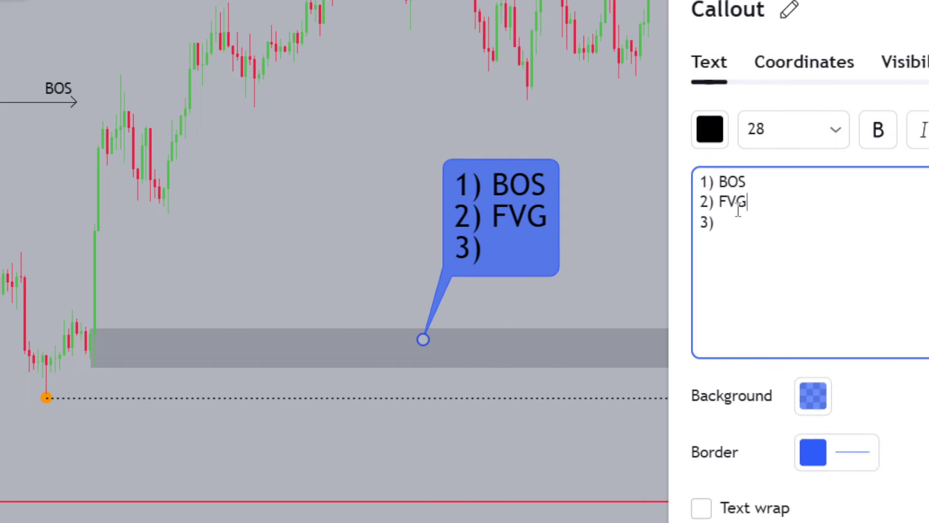
{"action": "left_click", "coordinate": [596, 136]}
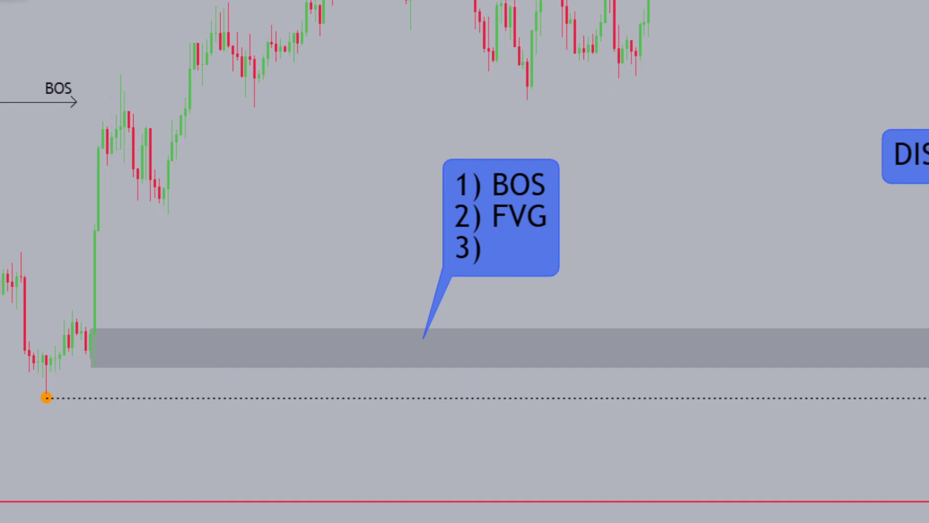
Step: Mark the fair value gap on the large bullish candle with a background-filled rectangle, trimming its upper and lower edges
{"action": "left_click_drag", "start_coordinate": [77, 190], "coordinate": [120, 312]}
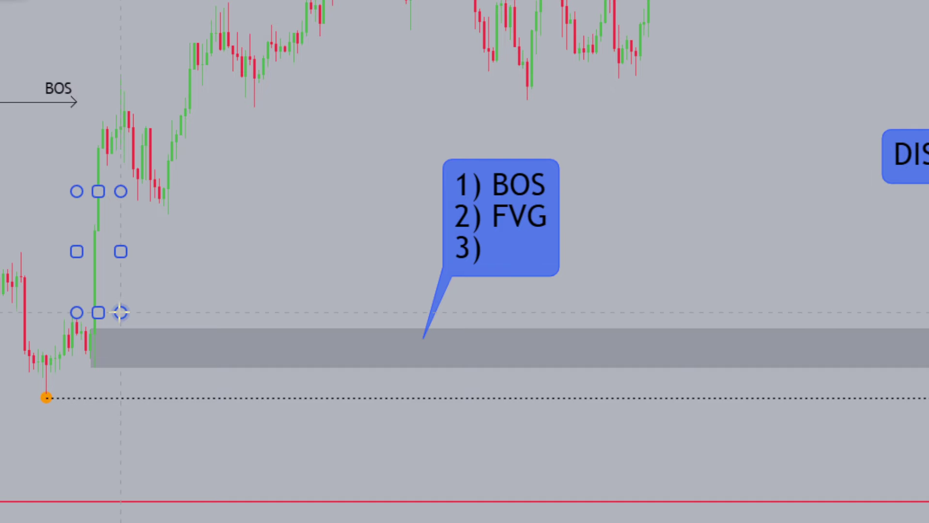
{"action": "double_click", "coordinate": [120, 312]}
{"action": "left_click", "coordinate": [251, 161]}
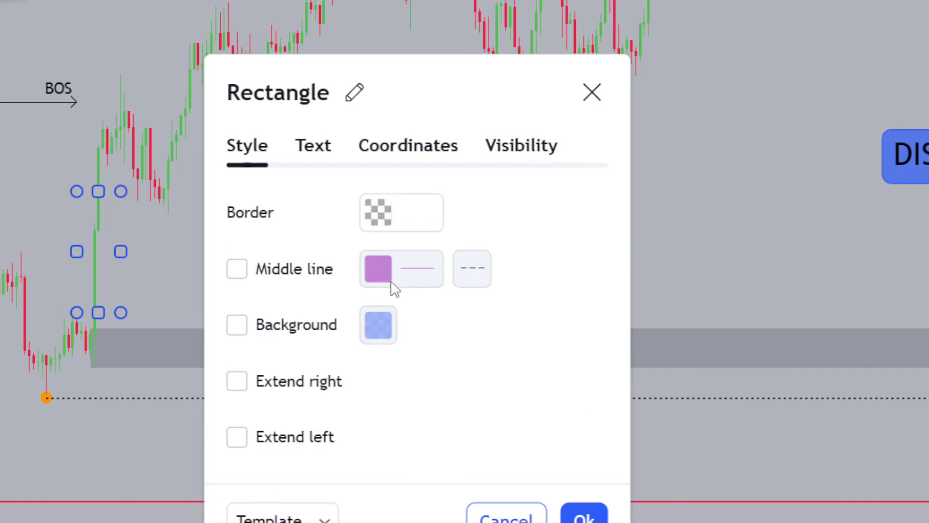
{"action": "left_click", "coordinate": [237, 325]}
{"action": "key", "text": "Return"}
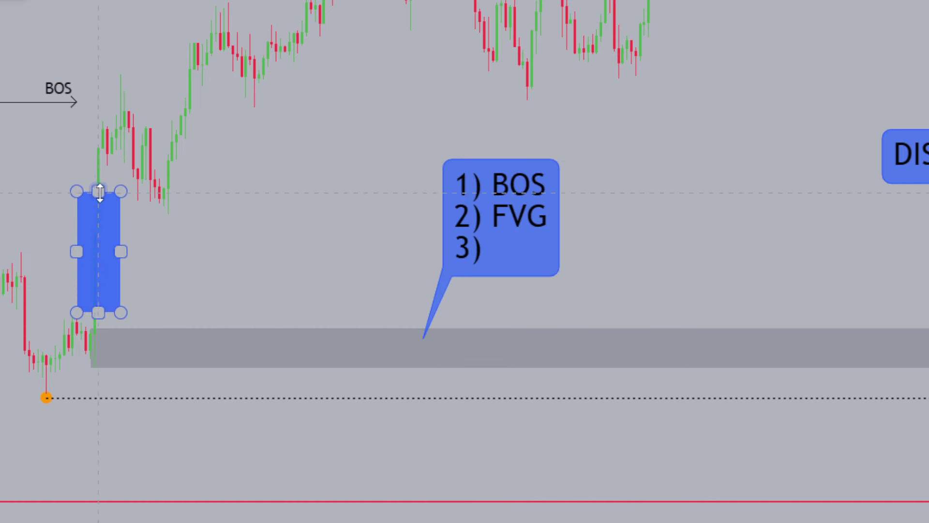
{"action": "left_click_drag", "start_coordinate": [97, 191], "coordinate": [98, 221]}
{"action": "left_click_drag", "start_coordinate": [95, 312], "coordinate": [97, 293]}
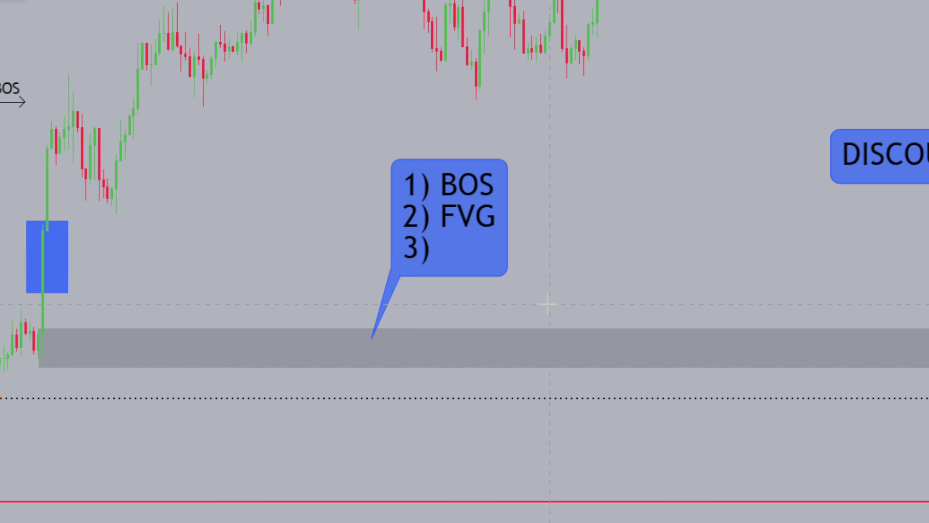
Step: Enter "DISCOUNT" as item 3 in the checklist callout and reposition the label of the callout at the 50% level
{"action": "double_click", "coordinate": [490, 233]}
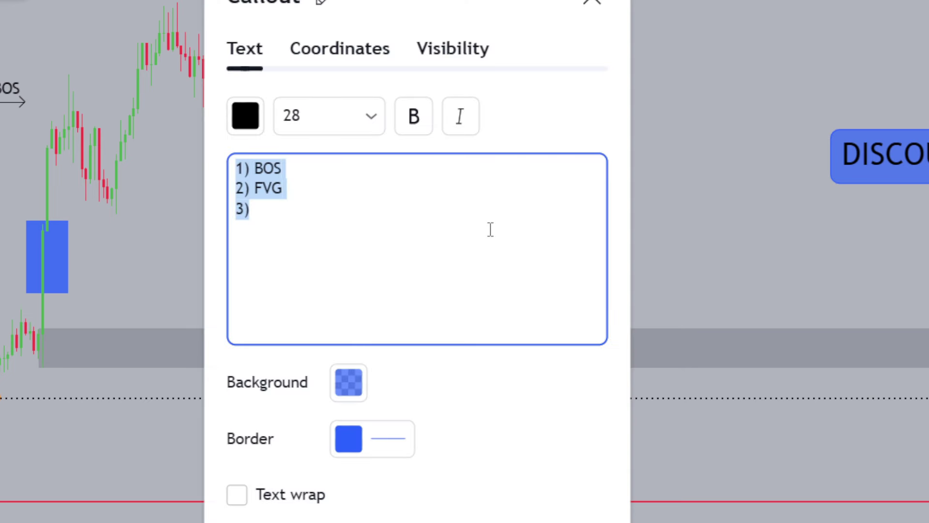
{"action": "left_click", "coordinate": [389, 205]}
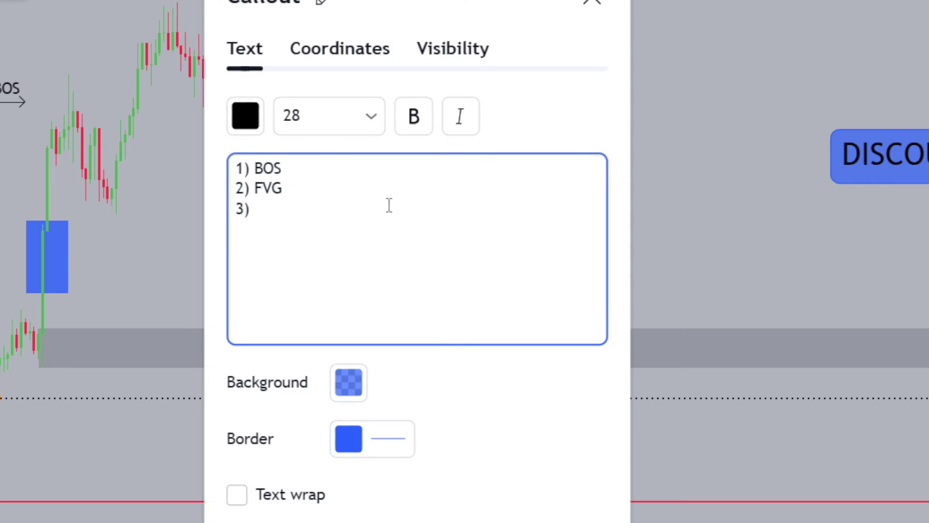
{"action": "type", "text": "DISCOUNT"}
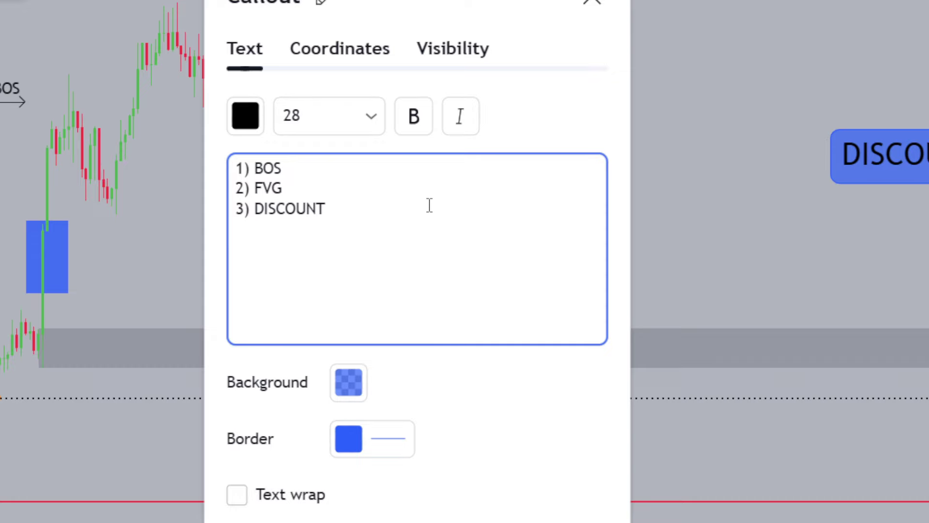
{"action": "left_click", "coordinate": [703, 179]}
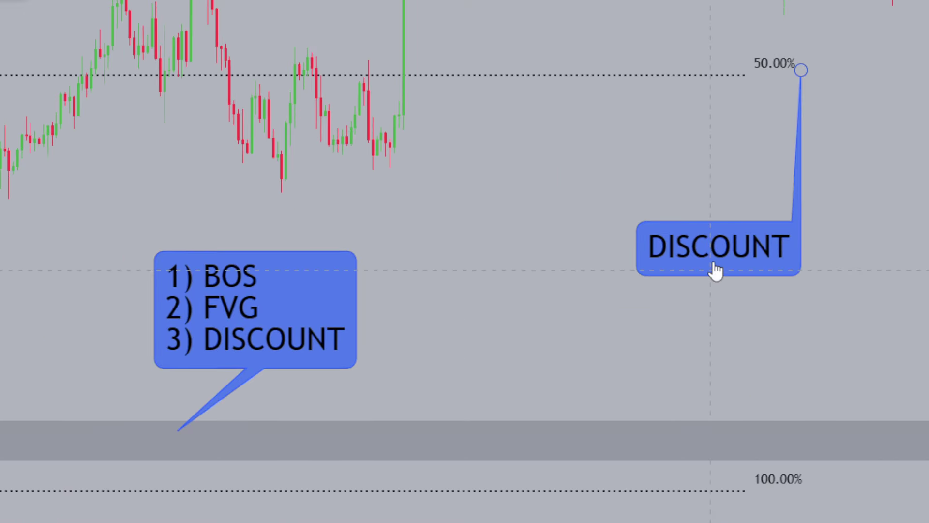
{"action": "left_click_drag", "start_coordinate": [717, 271], "coordinate": [750, 174]}
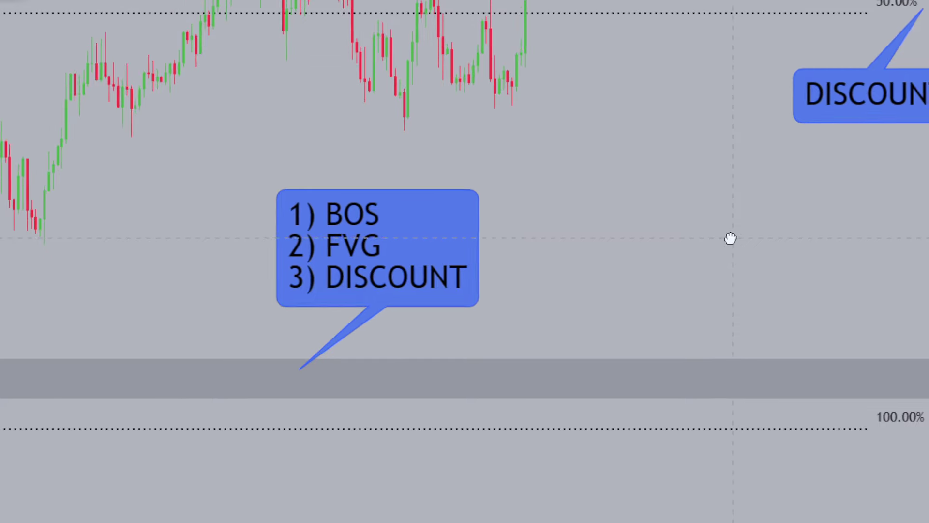
{"action": "left_click_drag", "start_coordinate": [731, 238], "coordinate": [609, 240]}
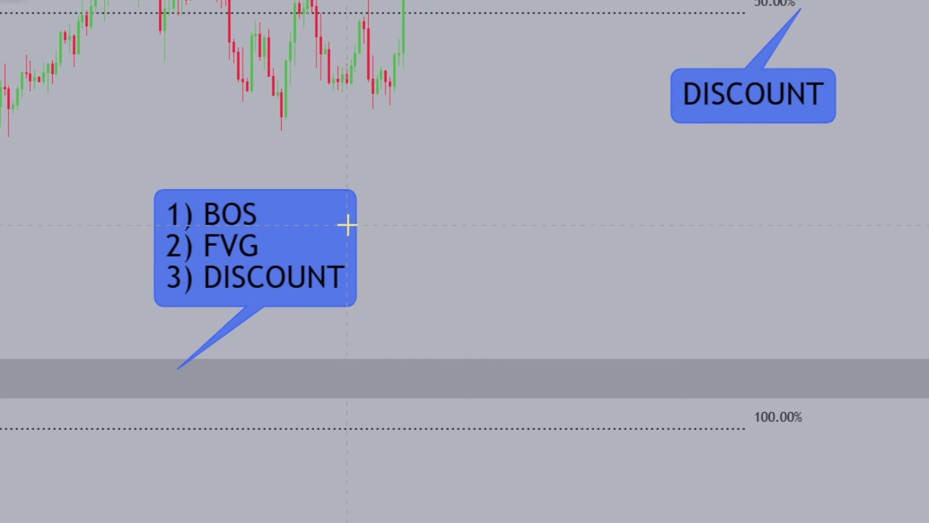
Step: Add a callout reading "IPDA 1) FVG 2) P/D ARRAYS" beside the checklist and shift its label clear of it
{"action": "left_click_drag", "start_coordinate": [348, 225], "coordinate": [473, 222]}
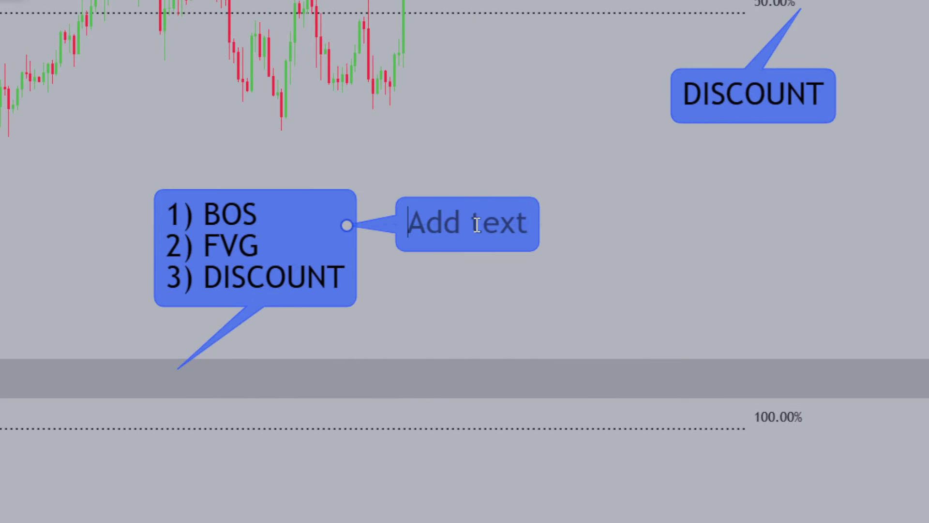
{"action": "type", "text": "IPDA"}
{"action": "key", "text": "Return"}
{"action": "type", "text": "1)"}
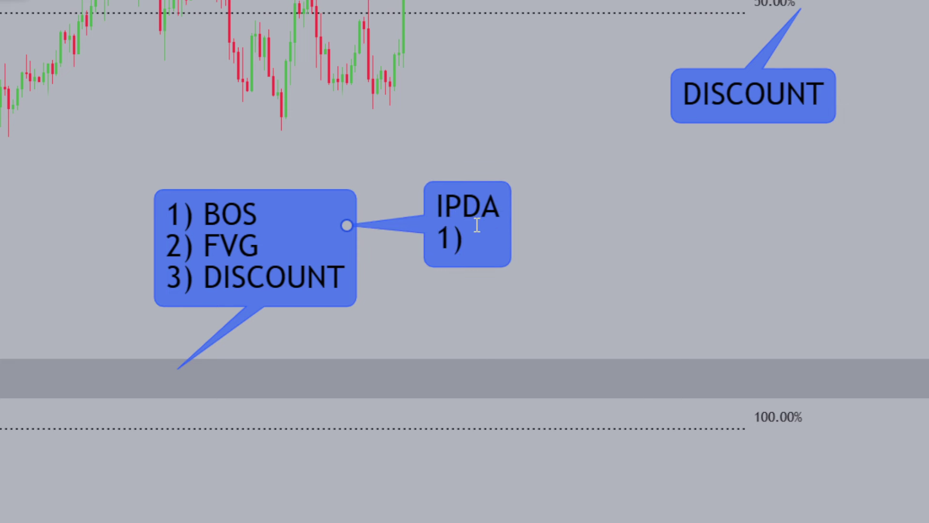
{"action": "type", "text": " FVG"}
{"action": "key", "text": "Return"}
{"action": "type", "text": "2)"}
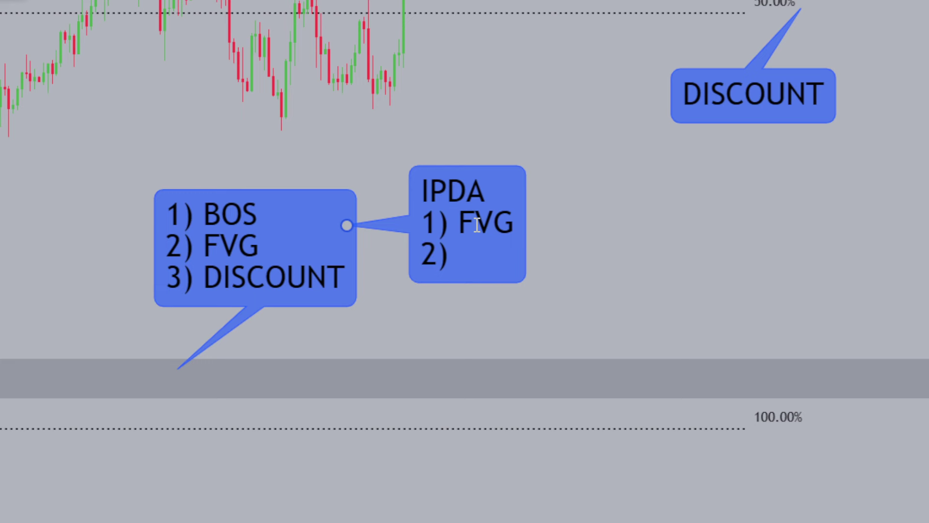
{"action": "type", "text": " P/D "}
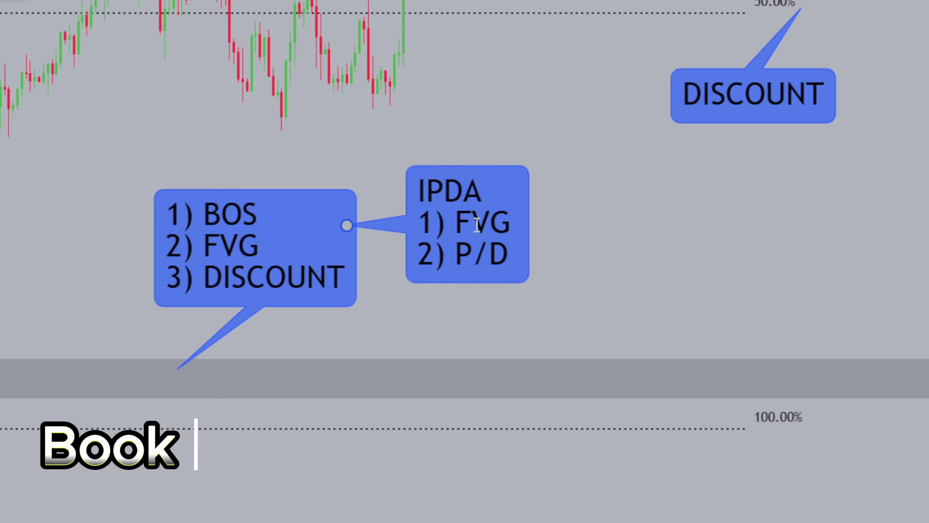
{"action": "type", "text": "ARRAYS"}
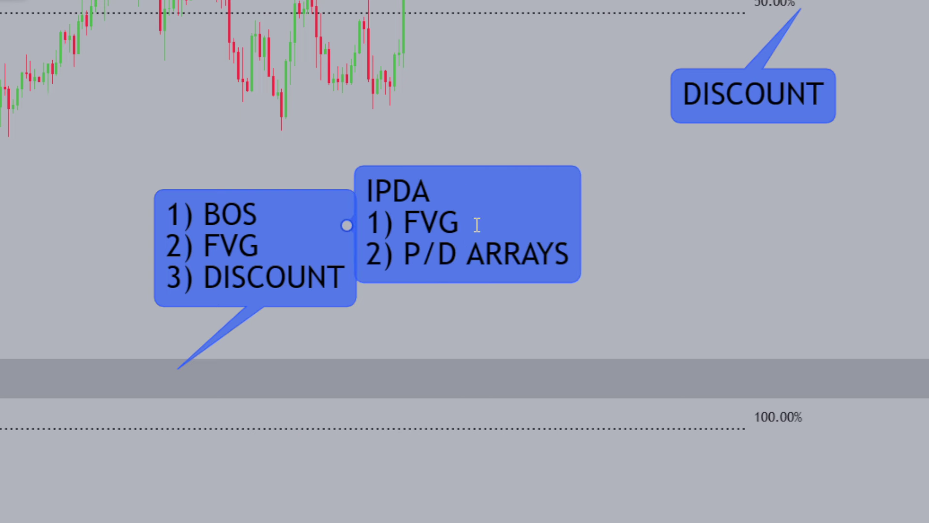
{"action": "left_click", "coordinate": [705, 271]}
{"action": "left_click_drag", "start_coordinate": [560, 257], "coordinate": [586, 288]}
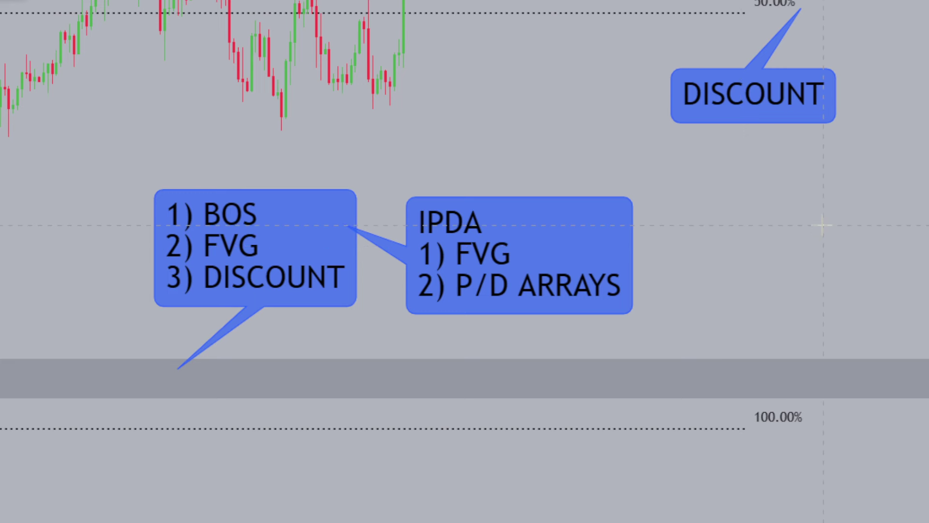
Step: Delete the IPDA callout and the checklist callout at the grey zone
{"action": "left_click", "coordinate": [595, 251]}
{"action": "key", "text": "Delete"}
{"action": "left_click", "coordinate": [326, 240]}
{"action": "key", "text": "Delete"}
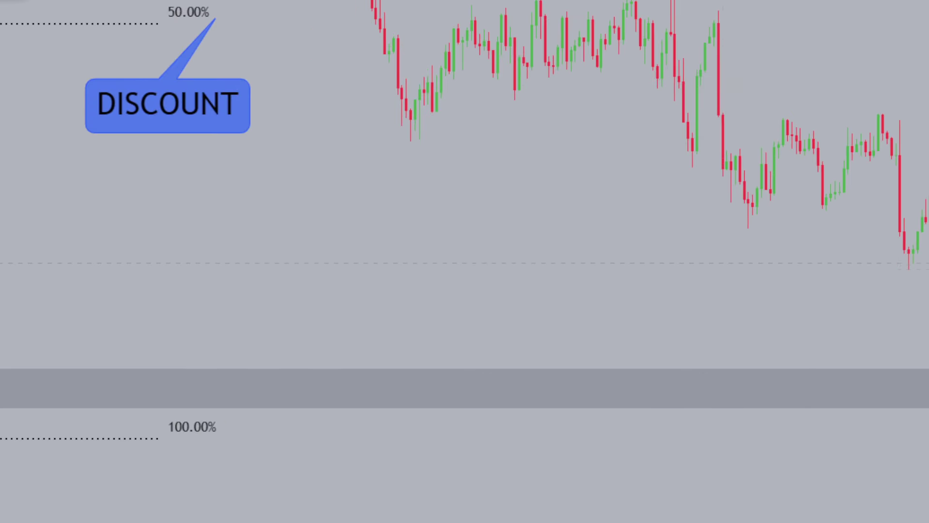
Step: Draw a projection path from the latest candles up through two peaks and down into the H4 zone, and delete it again
{"action": "left_click_drag", "start_coordinate": [892, 264], "coordinate": [0, 275]}
{"action": "left_click_drag", "start_coordinate": [330, 277], "coordinate": [19, 269]}
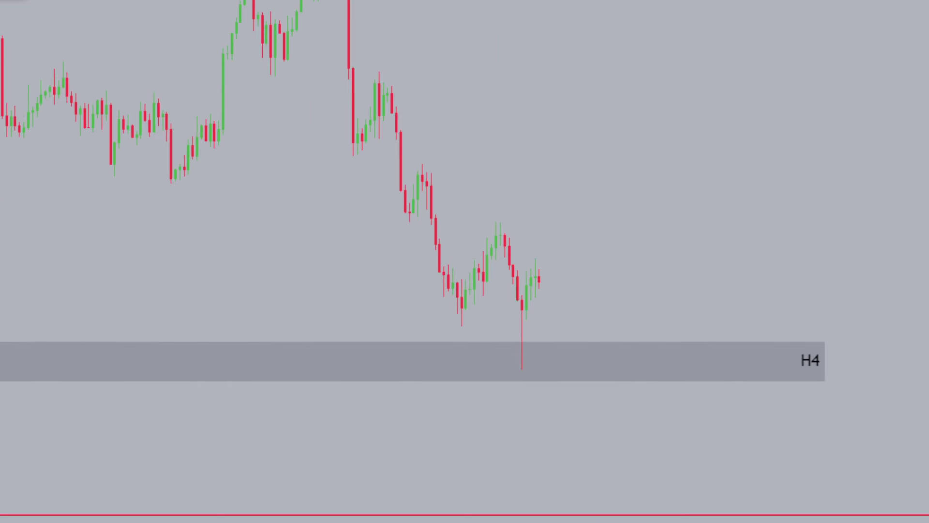
{"action": "left_click", "coordinate": [531, 289]}
{"action": "left_click", "coordinate": [561, 164]}
{"action": "left_click", "coordinate": [578, 214]}
{"action": "left_click", "coordinate": [638, 73]}
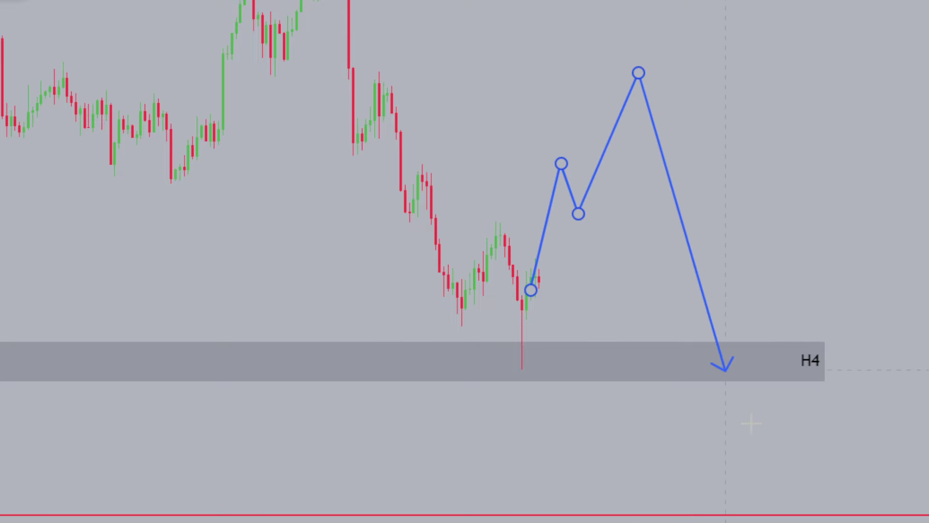
{"action": "double_click", "coordinate": [797, 488]}
{"action": "left_click_drag", "start_coordinate": [801, 486], "coordinate": [828, 522]}
{"action": "key", "text": "Delete"}
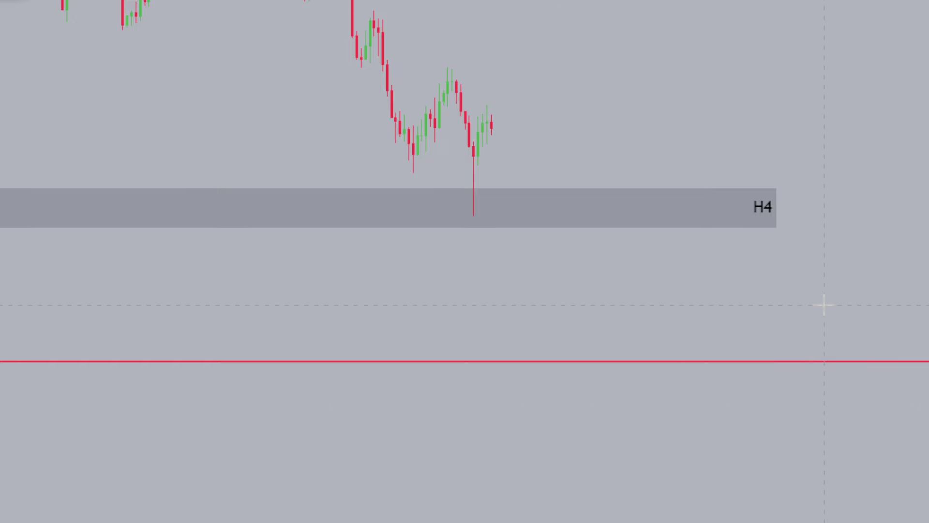
Step: Delete the "DISCOUNT" callout at the retracement's 50% level
{"action": "left_click_drag", "start_coordinate": [689, 91], "coordinate": [821, 213]}
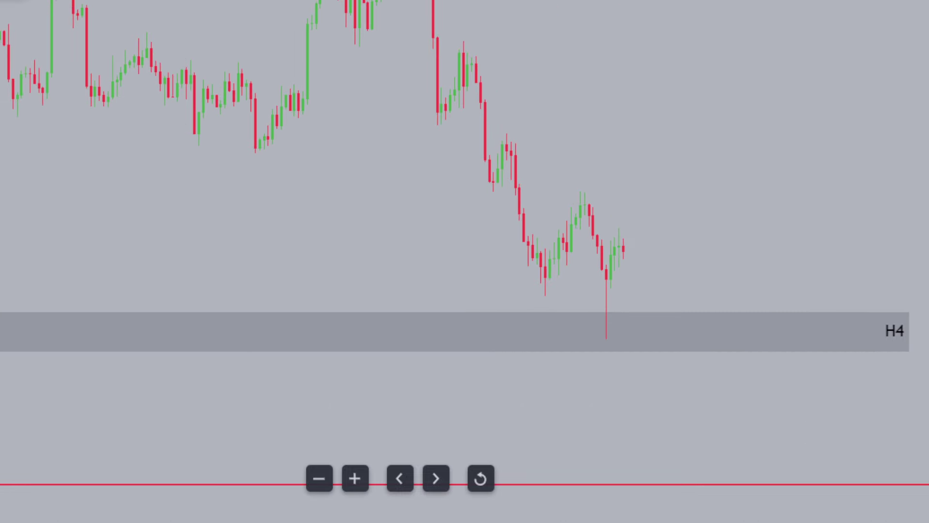
{"action": "scroll", "coordinate": [464, 261], "scroll_direction": "down", "scroll_amount": 3}
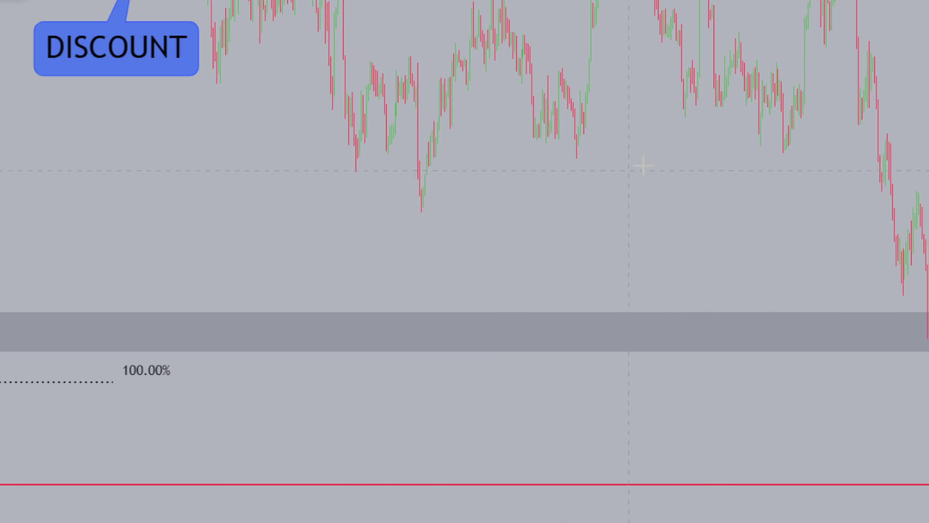
{"action": "left_click", "coordinate": [210, 226]}
{"action": "key", "text": "Delete"}
Step: Add a callout reading "D1 AND H4 DISCOUNT" pointing at the swing low before the final peak and sell-off
{"action": "left_click_drag", "start_coordinate": [927, 232], "coordinate": [927, 300]}
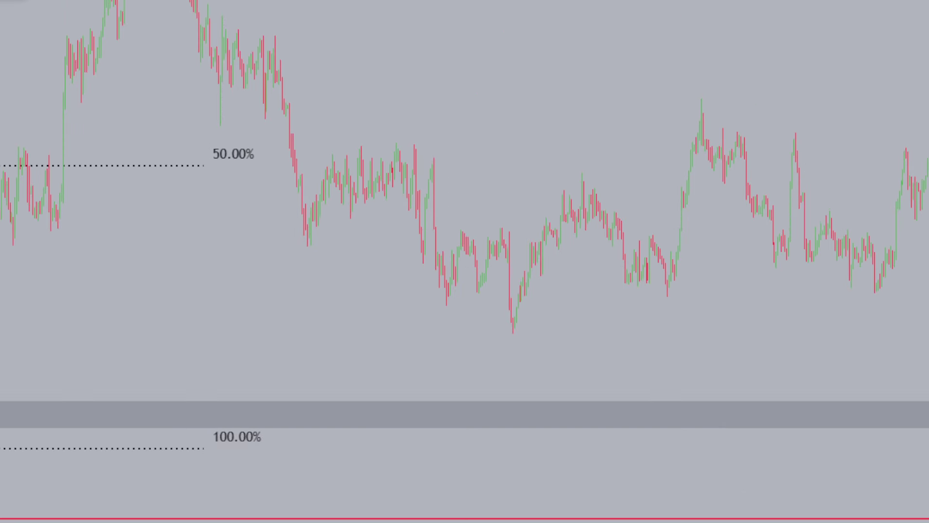
{"action": "left_click_drag", "start_coordinate": [711, 289], "coordinate": [604, 292]}
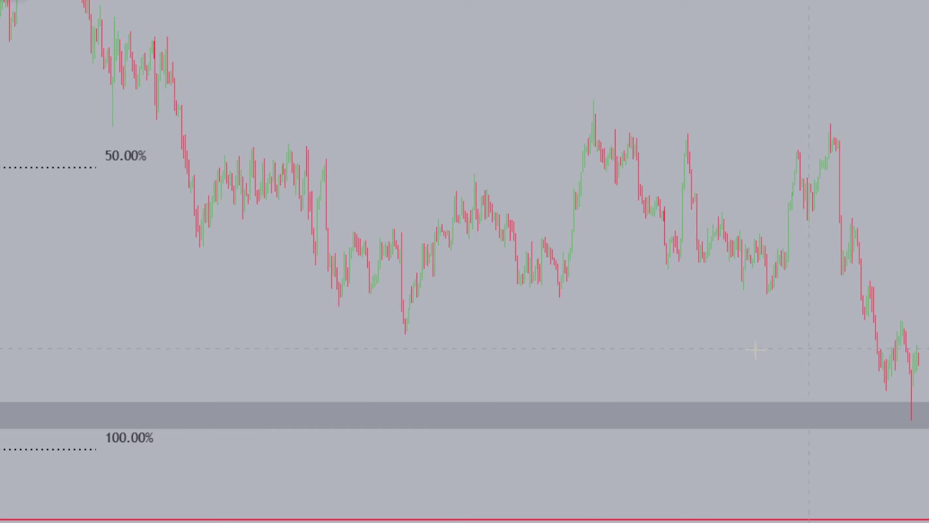
{"action": "left_click", "coordinate": [759, 292]}
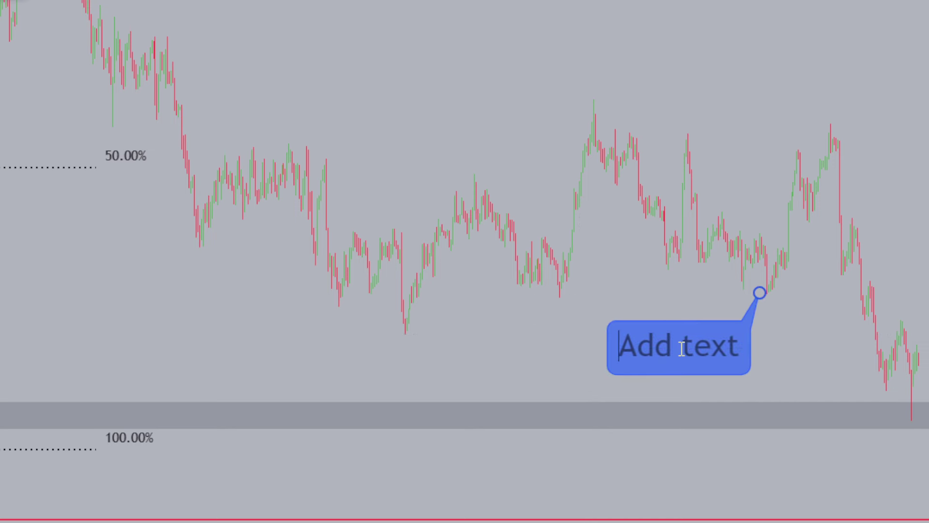
{"action": "type", "text": "D1 AND"}
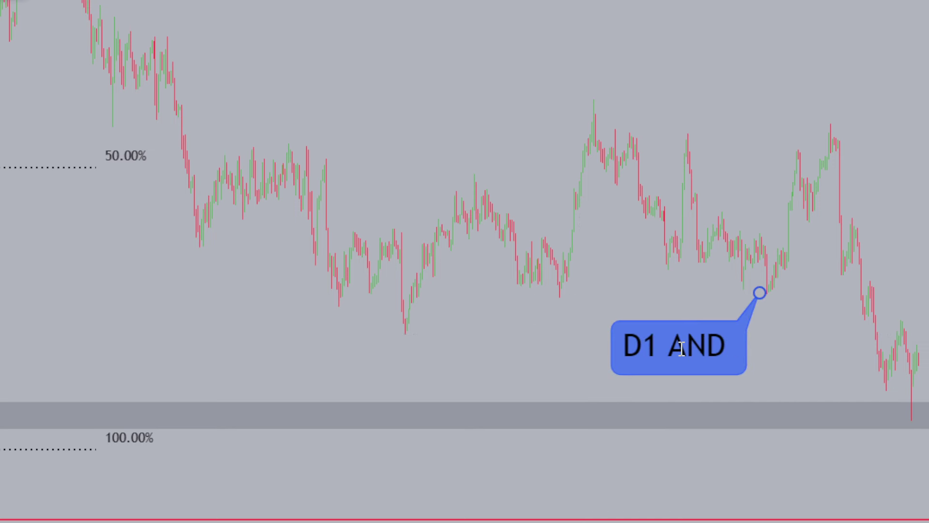
{"action": "type", "text": " H4 DISCOUNT"}
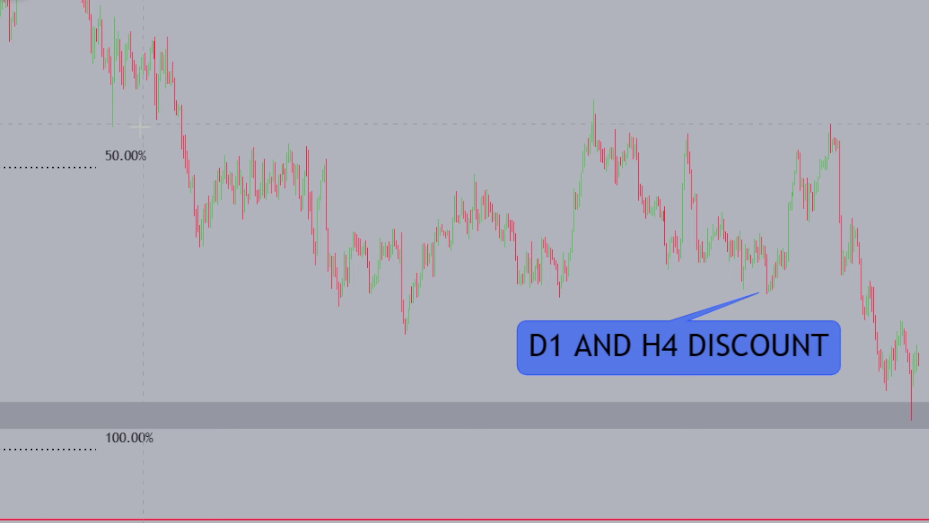
Step: Add a callout reading "EQ" at the retracement's 50% level
{"action": "left_click", "coordinate": [124, 170]}
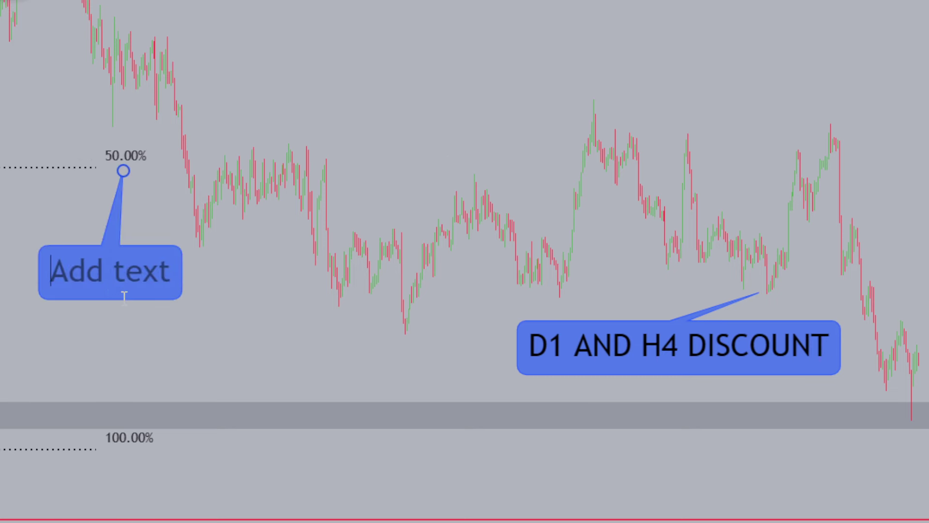
{"action": "type", "text": "EQ"}
{"action": "left_click", "coordinate": [459, 105]}
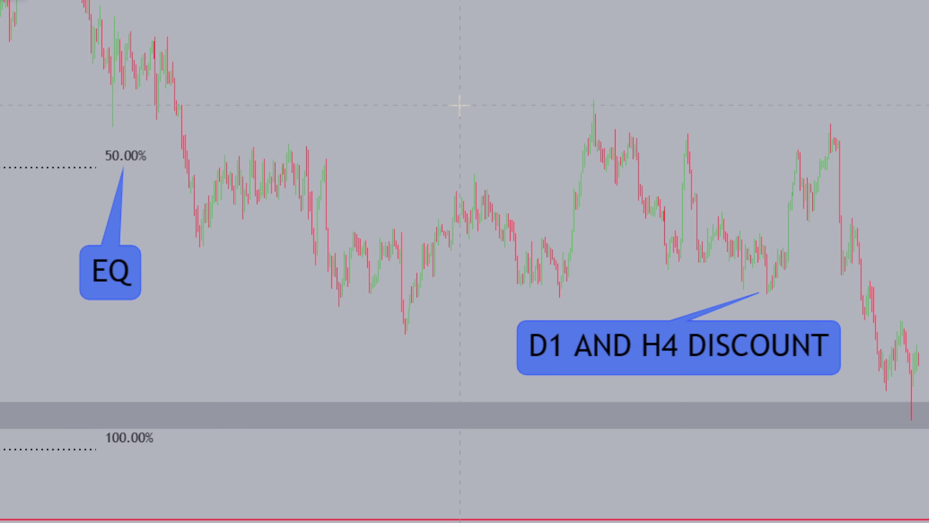
Step: Delete the "D1 AND H4 DISCOUNT" callout and the "EQ" callout
{"action": "left_click", "coordinate": [606, 358]}
{"action": "key", "text": "Delete"}
{"action": "left_click", "coordinate": [130, 275]}
{"action": "key", "text": "Delete"}
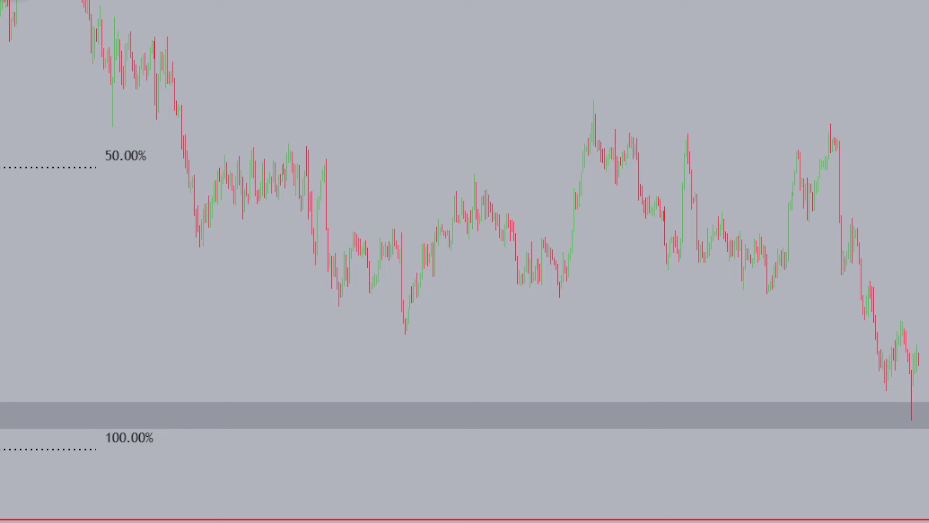
Step: Delete the "M15 accumulation" text label below the orange box near the chart's low
{"action": "left_click_drag", "start_coordinate": [927, 309], "coordinate": [927, 170]}
{"action": "left_click_drag", "start_coordinate": [438, 170], "coordinate": [623, 144]}
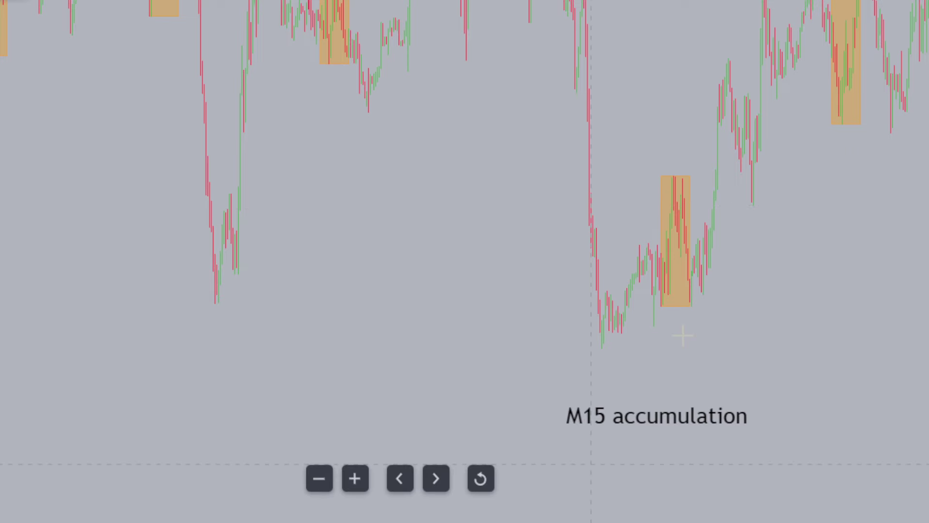
{"action": "left_click", "coordinate": [675, 419]}
{"action": "key", "text": "Delete"}
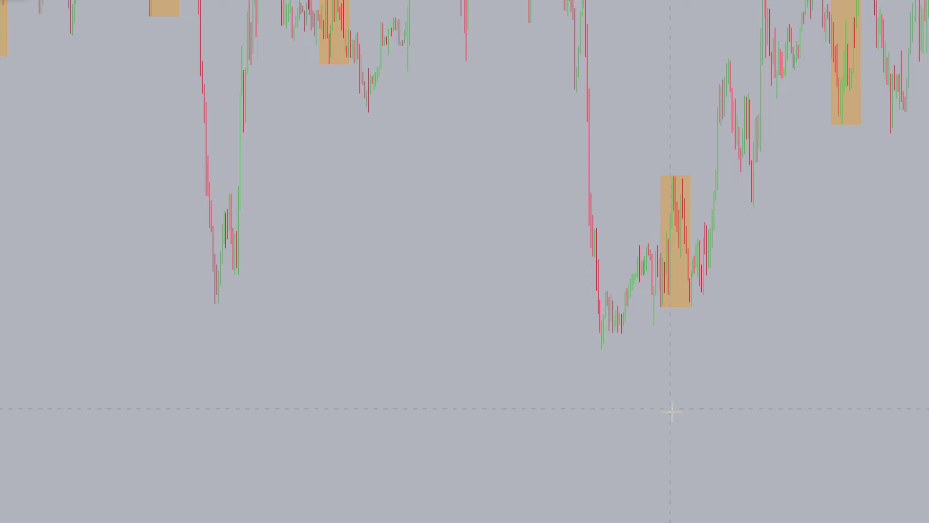
Step: Examine the price action around the orange accumulation box and the rally up to the next orange box
{"action": "scroll", "coordinate": [672, 411], "scroll_direction": "up", "scroll_amount": 8}
{"action": "left_click_drag", "start_coordinate": [349, 392], "coordinate": [836, 384]}
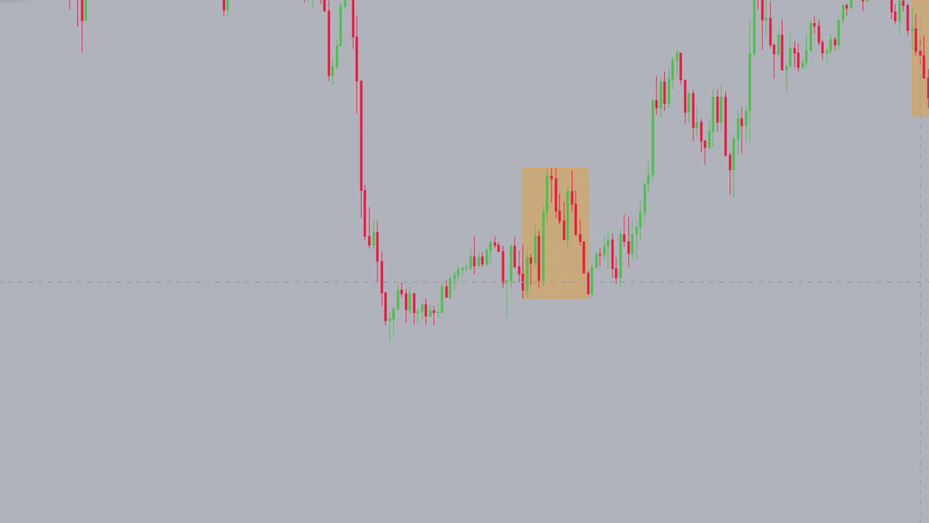
{"action": "left_click_drag", "start_coordinate": [928, 285], "coordinate": [928, 209]}
{"action": "left_click_drag", "start_coordinate": [484, 319], "coordinate": [730, 245]}
{"action": "scroll", "coordinate": [231, 496], "scroll_direction": "up", "scroll_amount": 10}
{"action": "left_click_drag", "start_coordinate": [571, 278], "coordinate": [845, 260]}
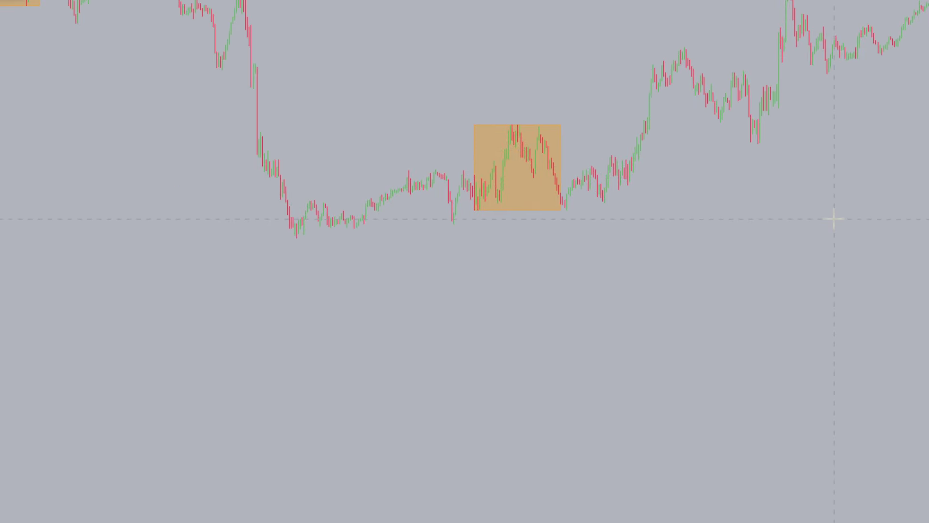
{"action": "left_click_drag", "start_coordinate": [837, 231], "coordinate": [861, 274]}
{"action": "left_click_drag", "start_coordinate": [232, 203], "coordinate": [847, 226]}
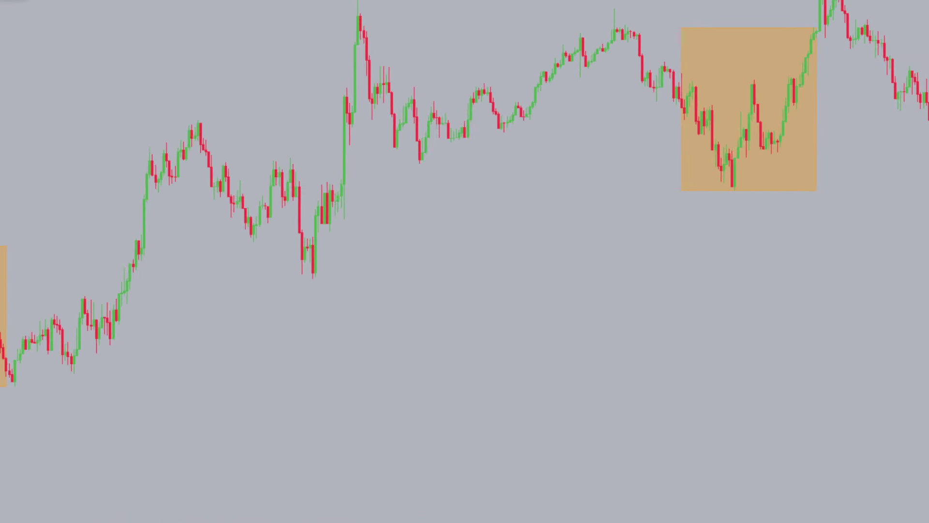
{"action": "left_click_drag", "start_coordinate": [564, 340], "coordinate": [548, 349]}
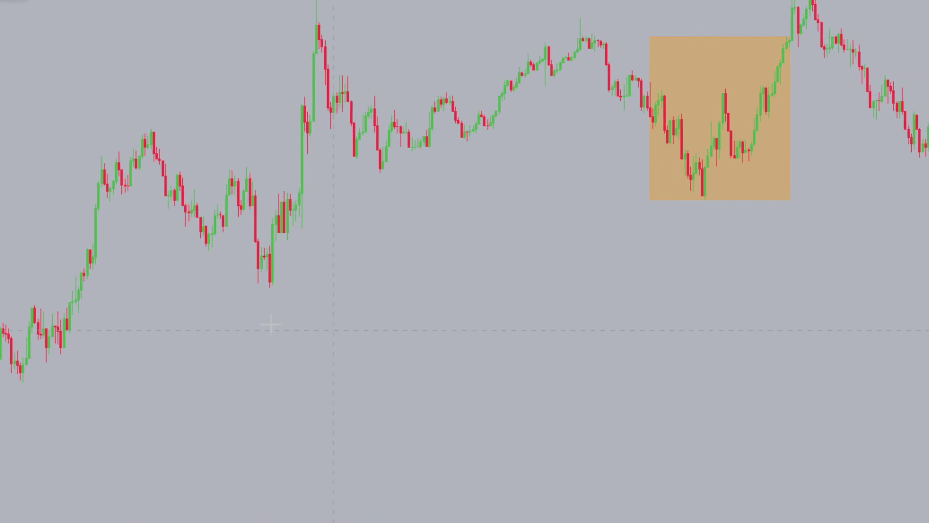
{"action": "left_click_drag", "start_coordinate": [465, 265], "coordinate": [459, 247]}
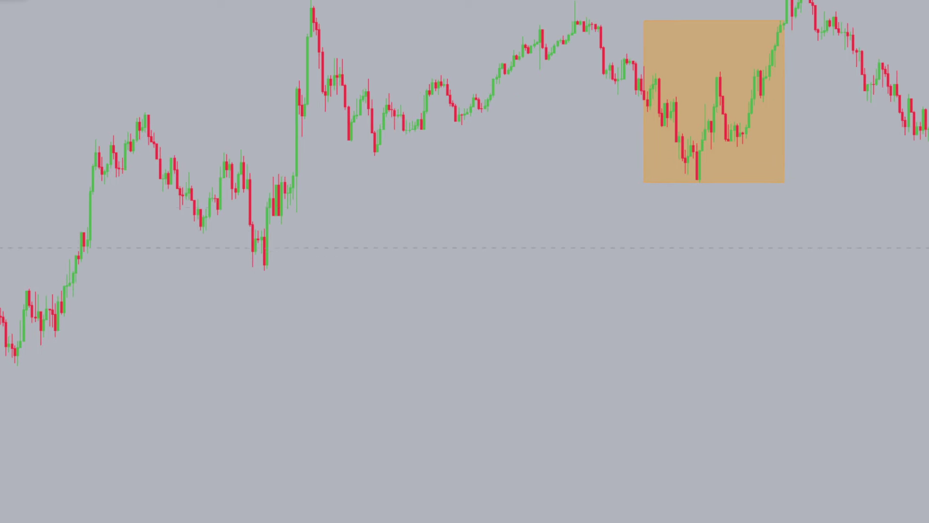
Step: Add a callout reading "2ND APRIL" at the base of the rally that follows the orange accumulation box
{"action": "left_click_drag", "start_coordinate": [66, 312], "coordinate": [190, 359]}
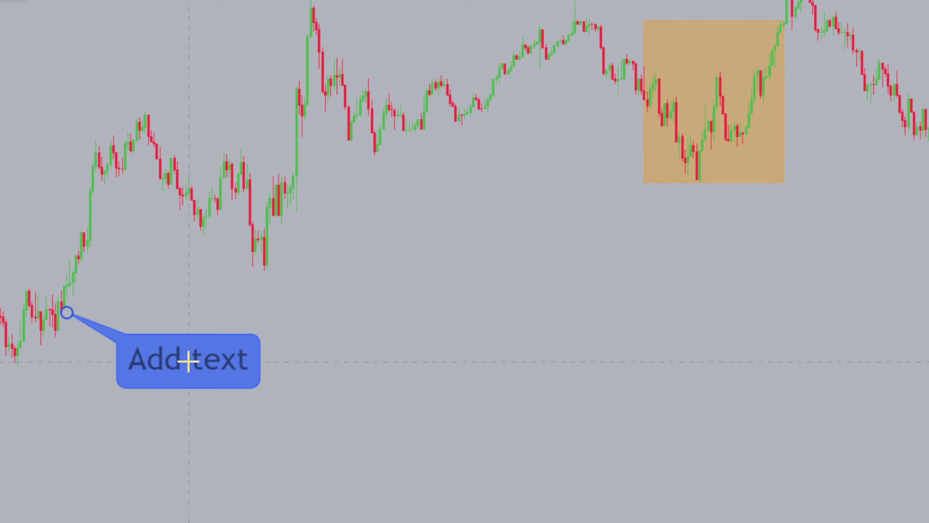
{"action": "type", "text": "TESUDAY"}
{"action": "key", "text": "BackSpace"}
{"action": "key", "text": "BackSpace"}
{"action": "key", "text": "BackSpace"}
{"action": "key", "text": "BackSpace"}
{"action": "key", "text": "BackSpace"}
{"action": "type", "text": "UESDAY"}
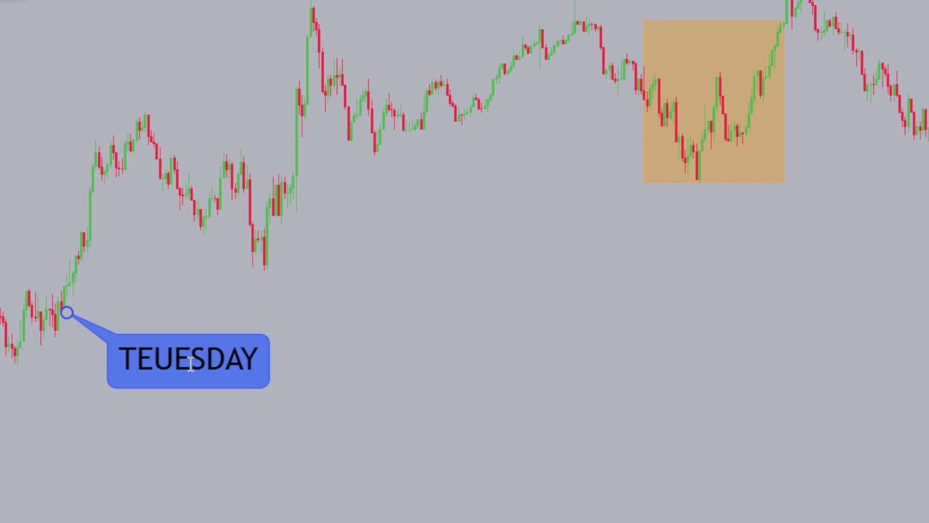
{"action": "key", "text": "ctrl+a"}
{"action": "key", "text": "BackSpace"}
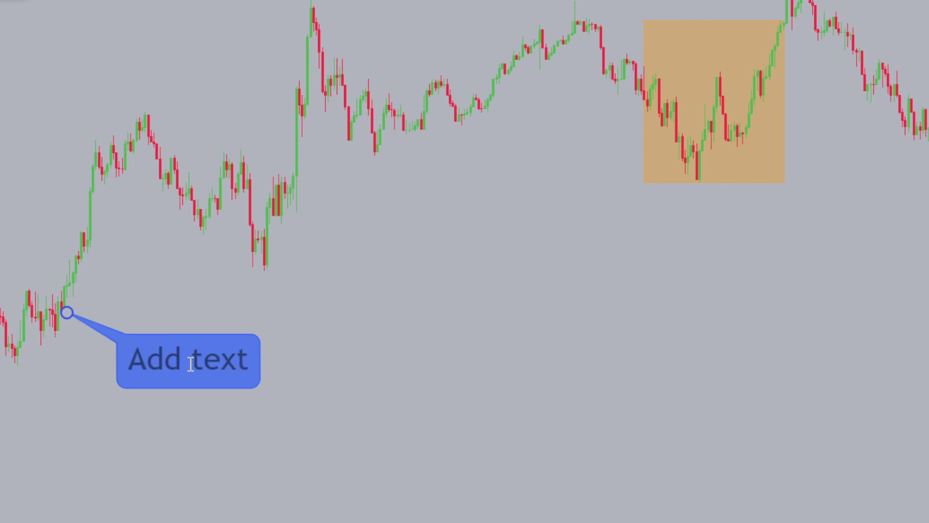
{"action": "type", "text": "2N D APRIL"}
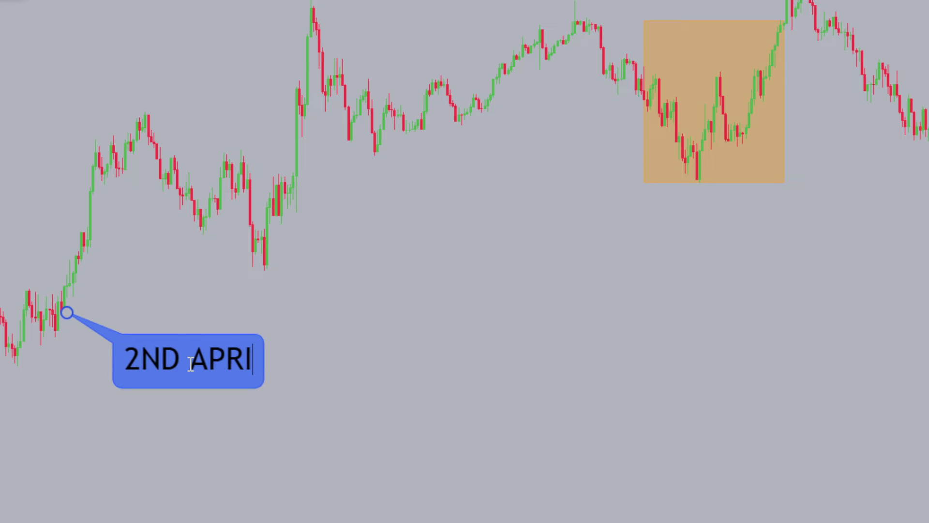
{"action": "left_click", "coordinate": [534, 362]}
Step: Delete the "2ND APRIL" callout
{"action": "left_click_drag", "start_coordinate": [535, 362], "coordinate": [700, 358]}
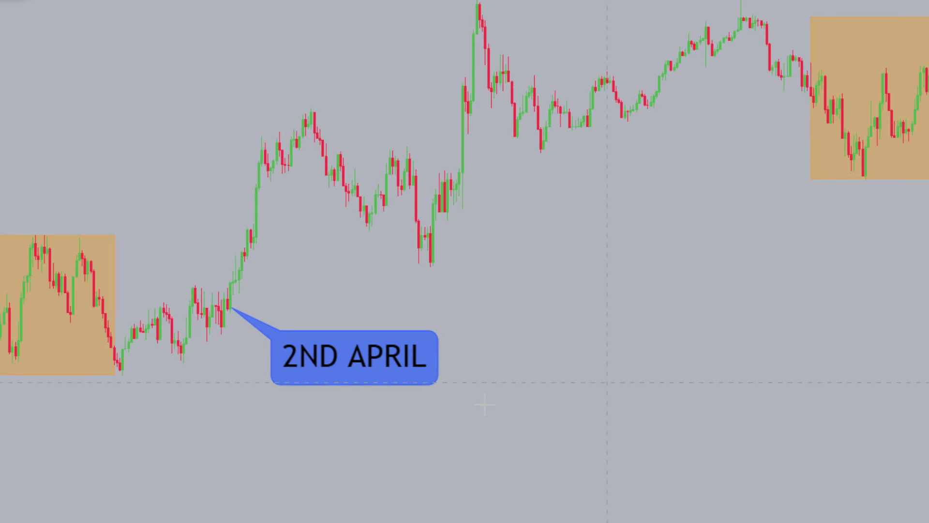
{"action": "left_click", "coordinate": [416, 366]}
{"action": "key", "text": "Delete"}
Step: Examine the earlier price action around the orange box that precedes the steep sell-off
{"action": "left_click_drag", "start_coordinate": [442, 352], "coordinate": [824, 246]}
{"action": "left_click_drag", "start_coordinate": [616, 299], "coordinate": [911, 437]}
{"action": "left_click_drag", "start_coordinate": [416, 522], "coordinate": [110, 522]}
{"action": "left_click_drag", "start_coordinate": [928, 166], "coordinate": [928, 283]}
{"action": "left_click_drag", "start_coordinate": [690, 103], "coordinate": [553, 130]}
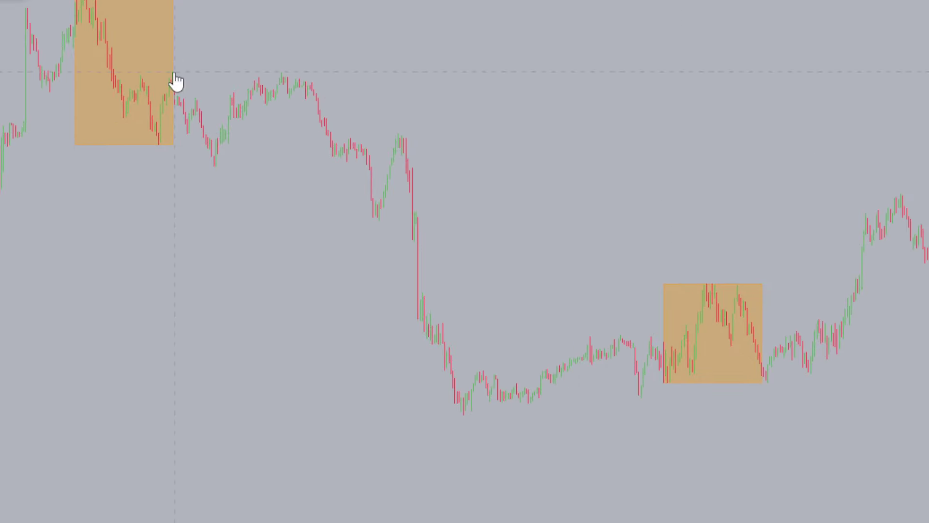
{"action": "left_click_drag", "start_coordinate": [546, 254], "coordinate": [816, 254]}
{"action": "left_click_drag", "start_coordinate": [547, 522], "coordinate": [316, 522]}
{"action": "left_click_drag", "start_coordinate": [230, 325], "coordinate": [585, 352]}
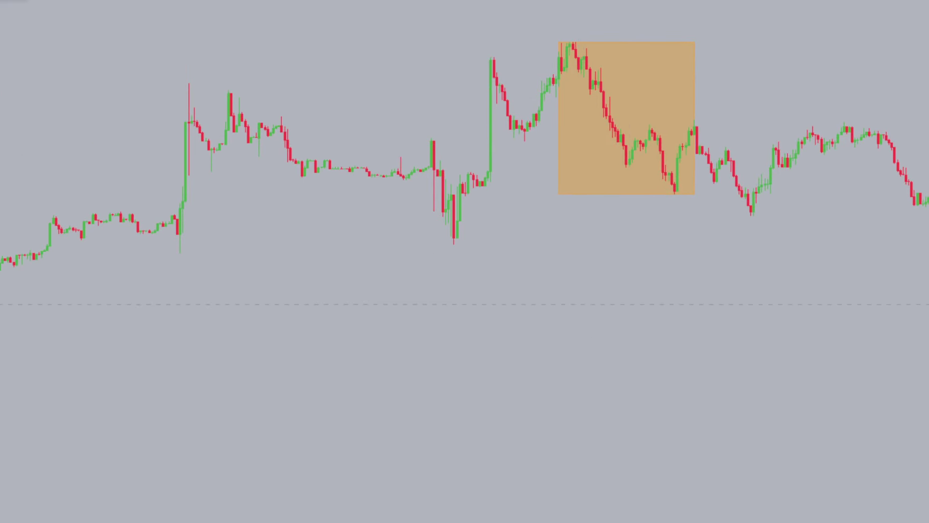
Step: Draw a rising trend line beneath the swing lows around the earlier orange box, ahead of the sell-off
{"action": "left_click_drag", "start_coordinate": [928, 305], "coordinate": [928, 227]}
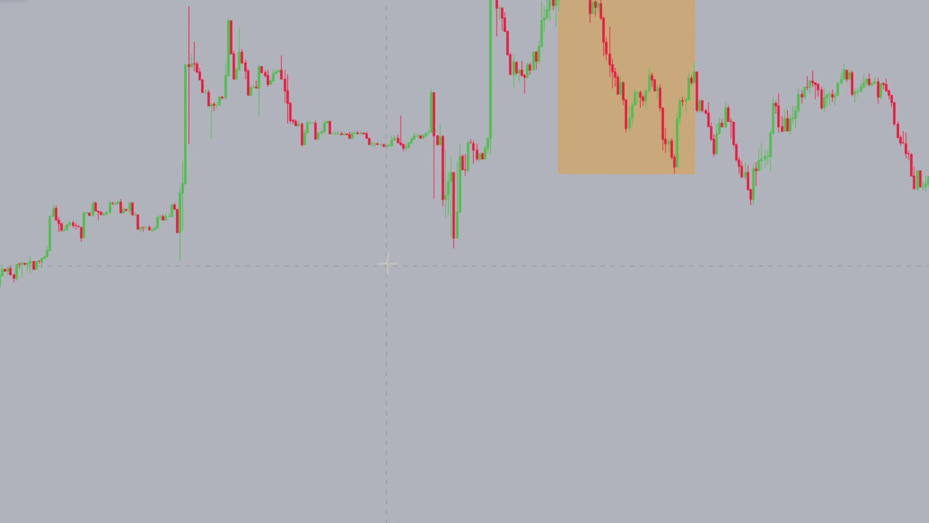
{"action": "mouse_move", "coordinate": [387, 264]}
{"action": "left_mouse_down"}
{"action": "mouse_move", "coordinate": [380, 260]}
{"action": "mouse_move", "coordinate": [402, 261]}
{"action": "left_mouse_up"}
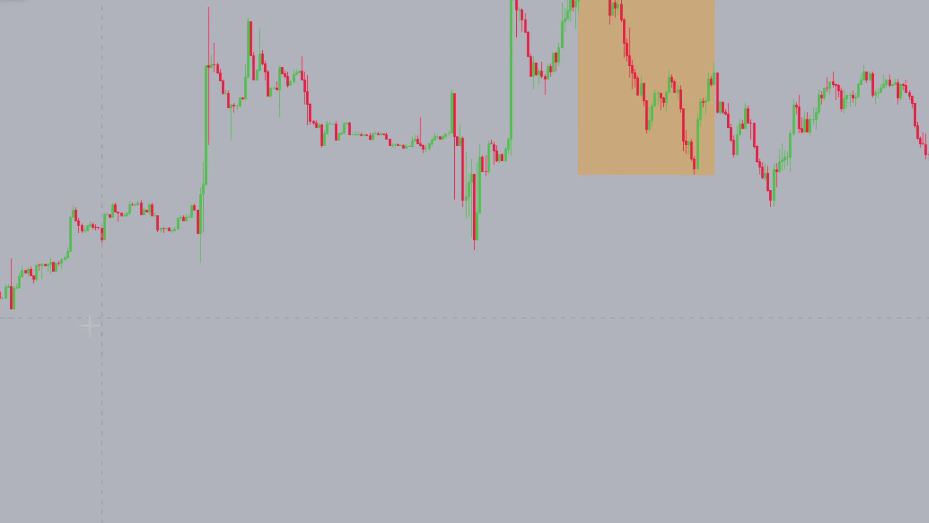
{"action": "left_click", "coordinate": [9, 326]}
{"action": "left_click", "coordinate": [798, 223]}
{"action": "left_click", "coordinate": [806, 280]}
Step: Add a callout reading "SSL - $$$" beneath the rising trend line, pointing at the deepest swing low above it
{"action": "left_click_drag", "start_coordinate": [806, 280], "coordinate": [311, 94]}
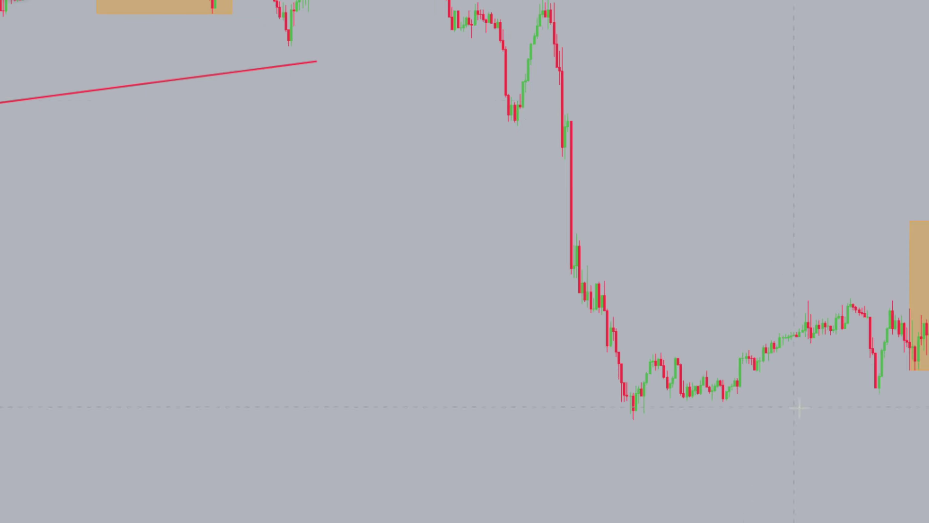
{"action": "left_click_drag", "start_coordinate": [636, 521], "coordinate": [821, 522]}
{"action": "left_click_drag", "start_coordinate": [467, 315], "coordinate": [265, 351]}
{"action": "left_click", "coordinate": [216, 155]}
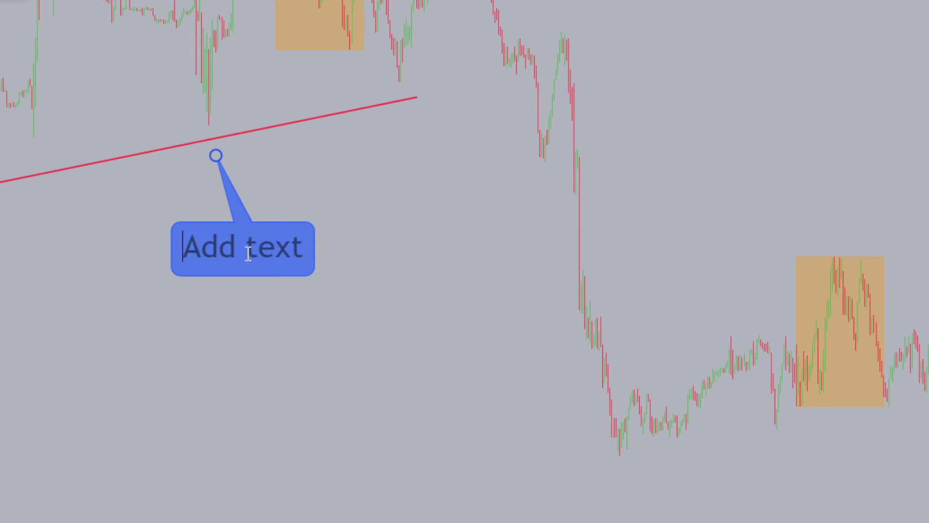
{"action": "type", "text": "SSL - $$$"}
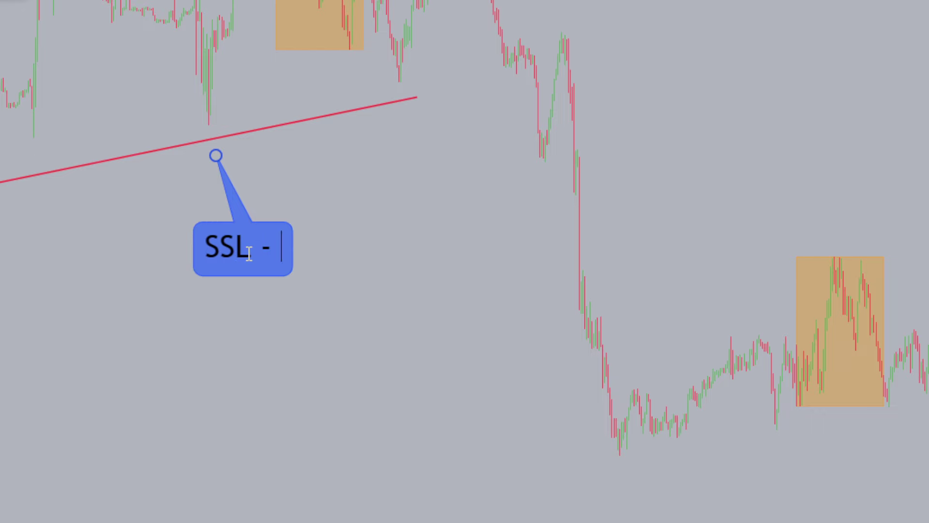
{"action": "left_click", "coordinate": [555, 241]}
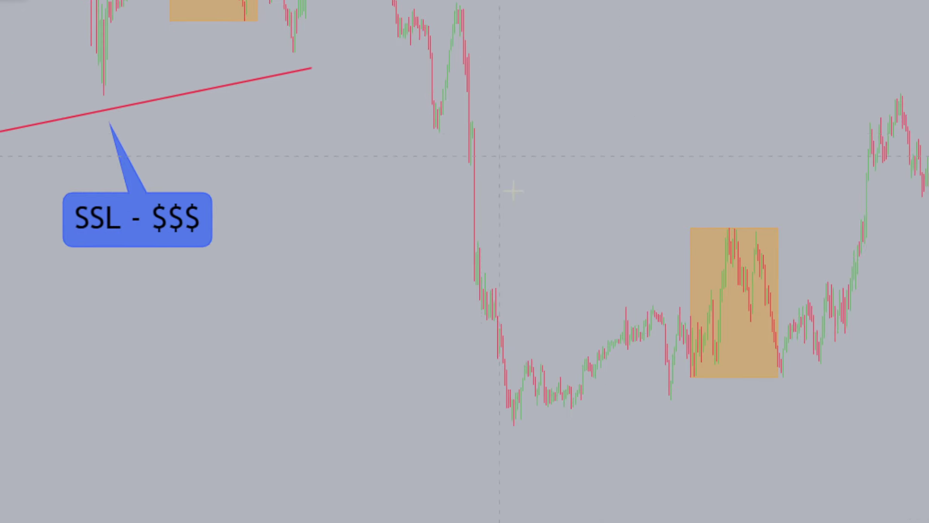
Step: Draw a small rectangle over the low wick just after the orange accumulation box, extending below the box's lower edge
{"action": "scroll", "coordinate": [583, 429], "scroll_direction": "up", "scroll_amount": 9}
{"action": "left_click_drag", "start_coordinate": [726, 356], "coordinate": [847, 260]}
{"action": "left_click_drag", "start_coordinate": [925, 412], "coordinate": [770, 205]}
{"action": "left_click_drag", "start_coordinate": [630, 337], "coordinate": [928, 328]}
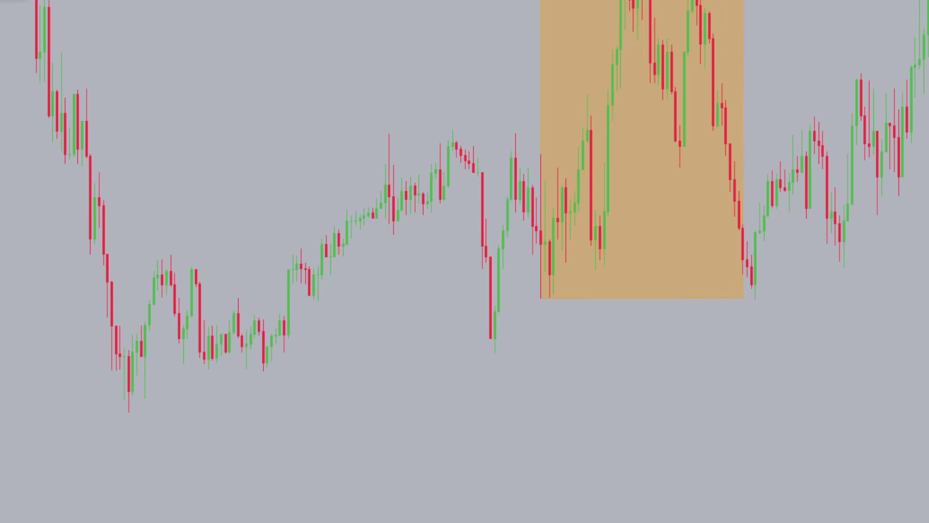
{"action": "scroll", "coordinate": [663, 421], "scroll_direction": "up", "scroll_amount": 6}
{"action": "left_click_drag", "start_coordinate": [896, 318], "coordinate": [928, 155]}
{"action": "left_click_drag", "start_coordinate": [774, 318], "coordinate": [695, 264]}
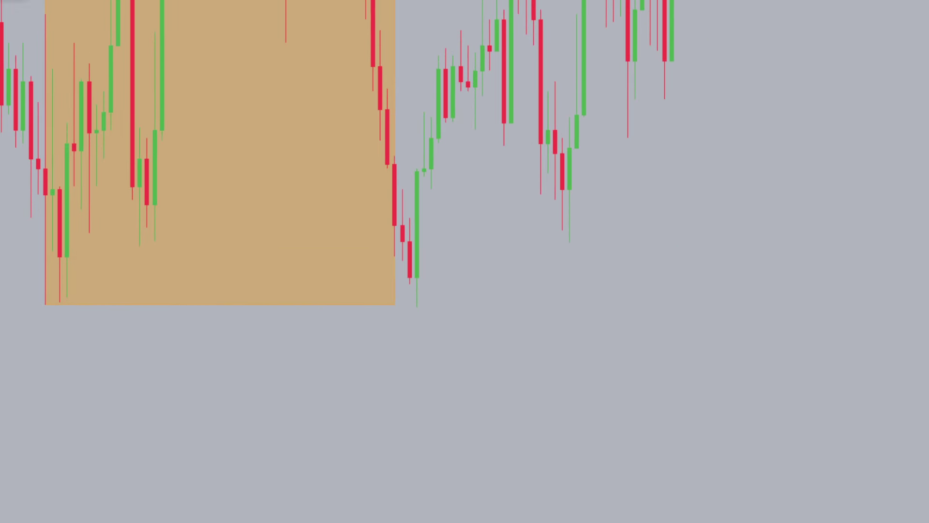
{"action": "left_click_drag", "start_coordinate": [403, 254], "coordinate": [426, 333]}
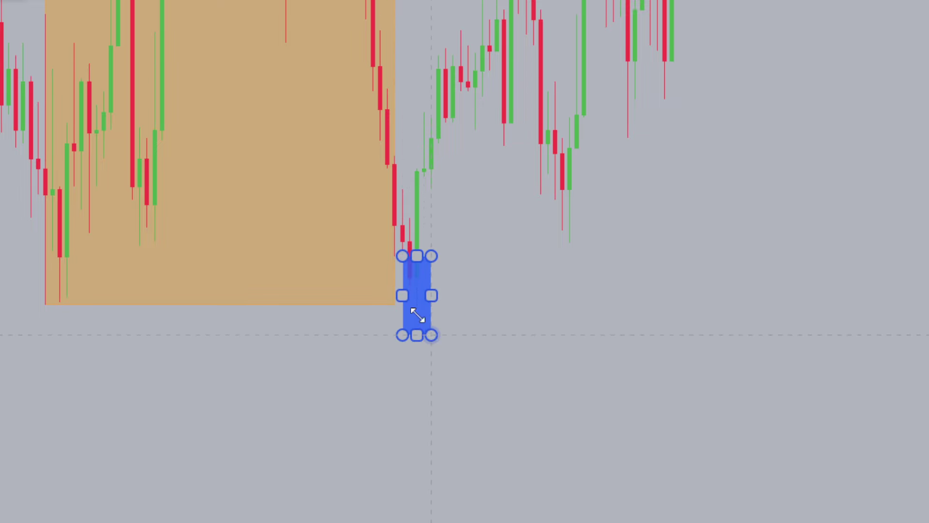
Step: Change the small rectangle's background colour to yellow
{"action": "double_click", "coordinate": [415, 312]}
{"action": "left_click", "coordinate": [380, 306]}
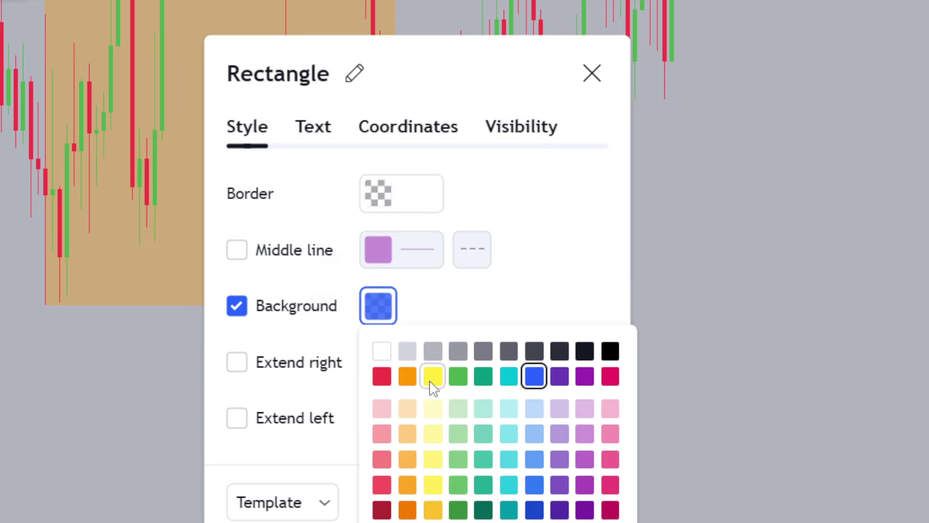
{"action": "left_click", "coordinate": [430, 379]}
{"action": "left_click", "coordinate": [731, 278]}
Step: Draw a red line along the orange accumulation box's lower edge and label it "ARL"
{"action": "left_click_drag", "start_coordinate": [682, 312], "coordinate": [922, 317]}
{"action": "left_click_drag", "start_coordinate": [304, 522], "coordinate": [552, 522]}
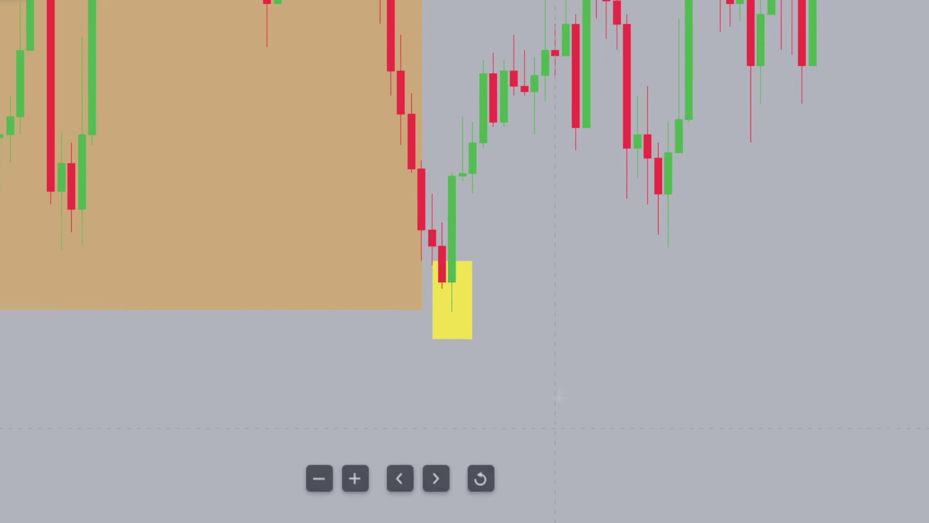
{"action": "left_click_drag", "start_coordinate": [677, 323], "coordinate": [641, 286]}
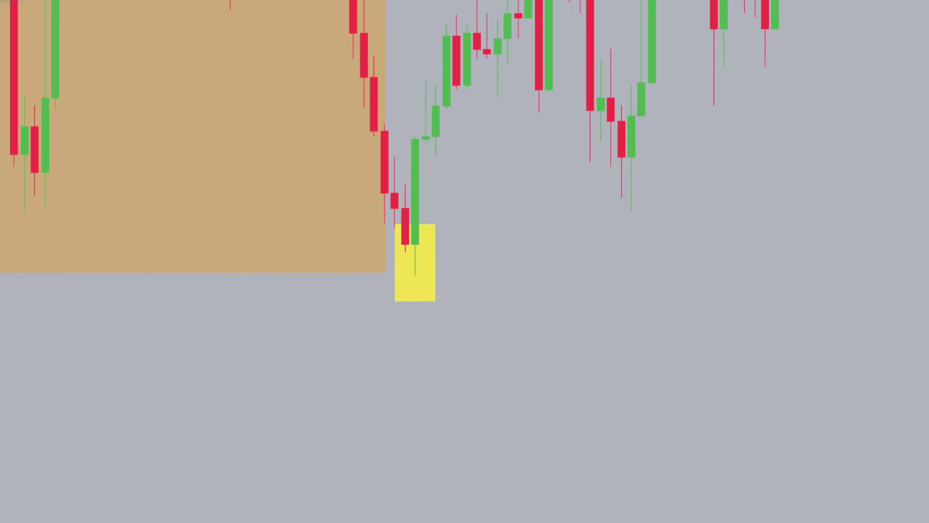
{"action": "double_click", "coordinate": [375, 274]}
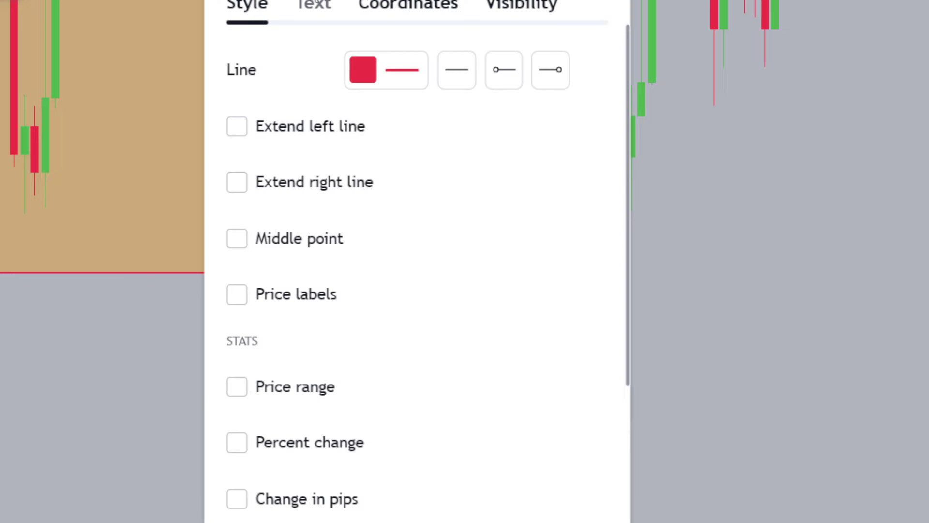
{"action": "left_click", "coordinate": [316, 5]}
{"action": "type", "text": "ARL"}
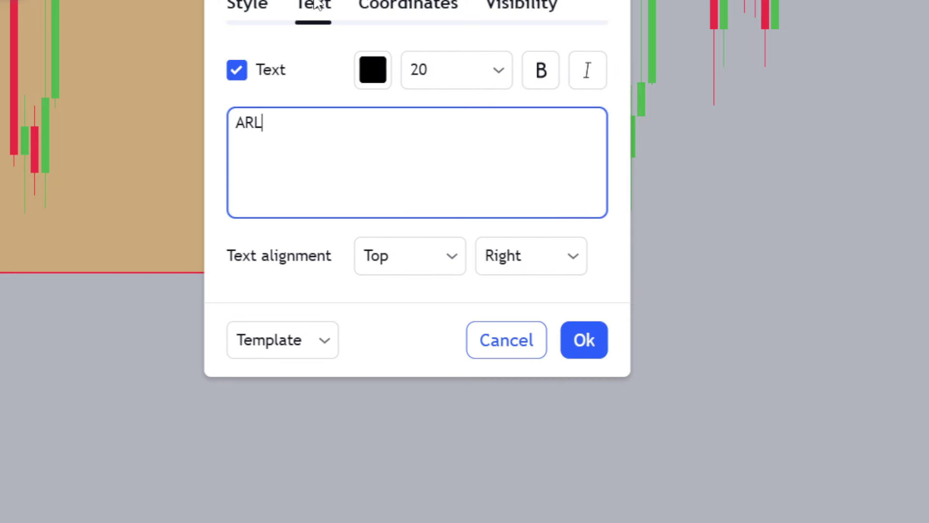
{"action": "left_click", "coordinate": [704, 301]}
Step: Add a callout reading "$$$" inside the orange box, pointing up toward the swing low before the final sell-off
{"action": "left_click_drag", "start_coordinate": [545, 297], "coordinate": [500, 334]}
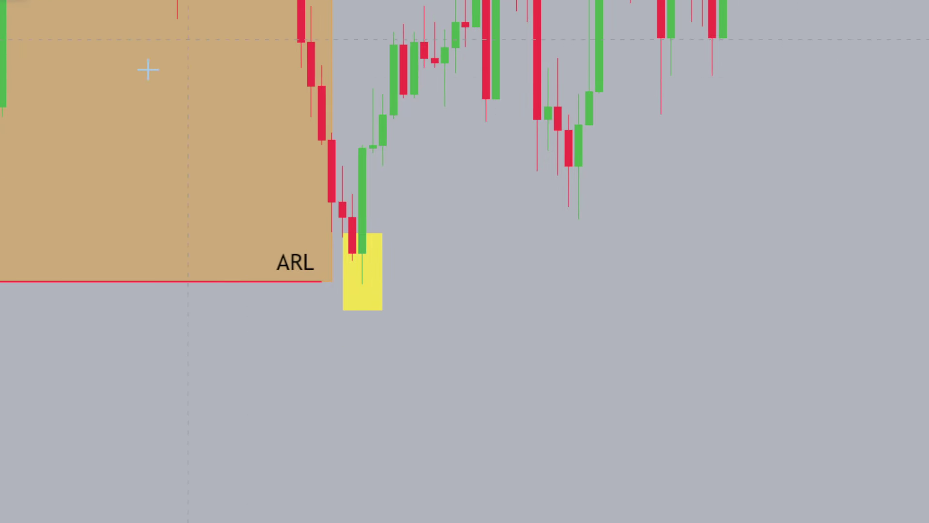
{"action": "left_click", "coordinate": [124, 117]}
{"action": "type", "text": "$$$"}
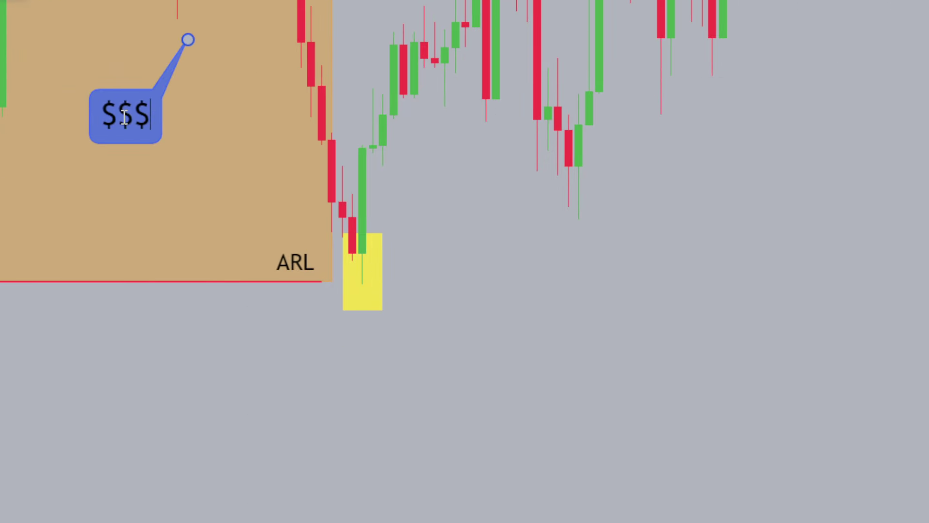
{"action": "left_click", "coordinate": [578, 226]}
Step: Add a callout reading "1- PHASE MANIPULATION" pointing at the yellow rectangle over the sweep low
{"action": "left_click_drag", "start_coordinate": [565, 223], "coordinate": [711, 267]}
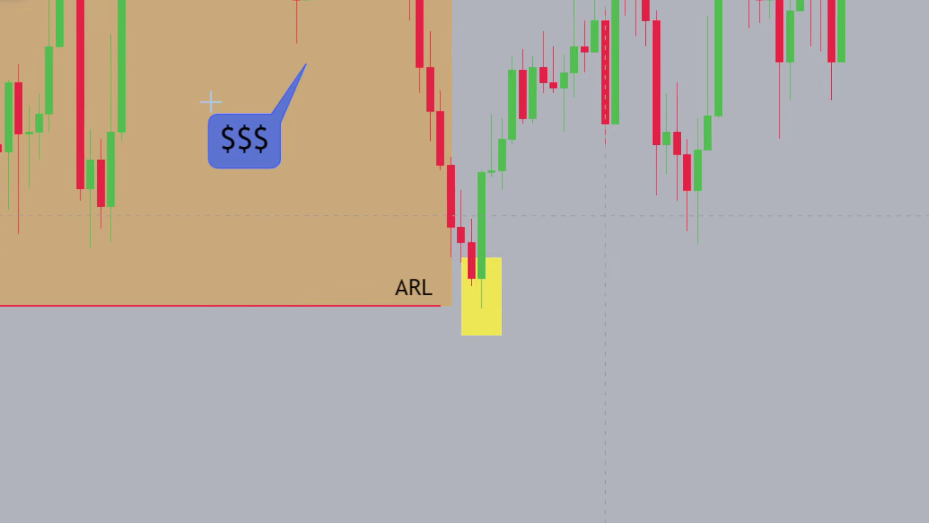
{"action": "left_click_drag", "start_coordinate": [501, 289], "coordinate": [613, 307]}
{"action": "type", "text": "1"}
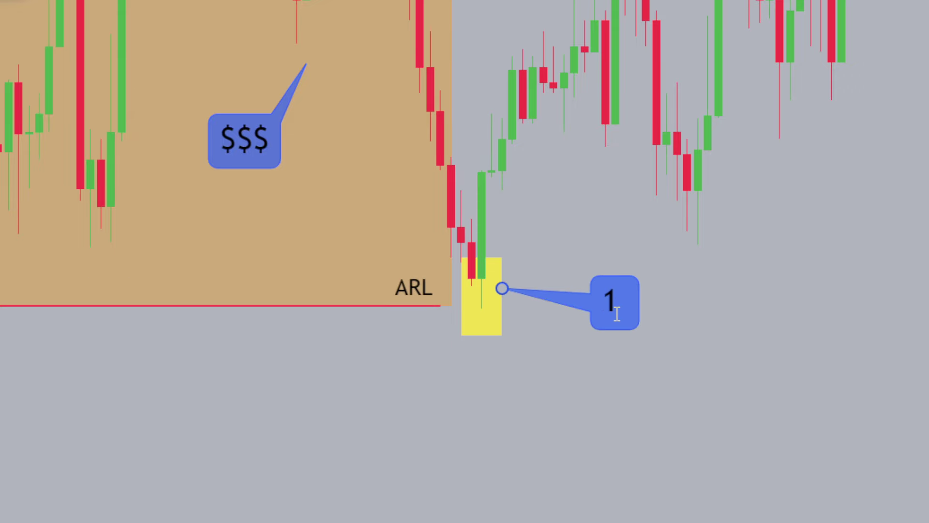
{"action": "type", "text": " -P"}
{"action": "key", "text": "BackSpace"}
{"action": "key", "text": "BackSpace"}
{"action": "key", "text": "BackSpace"}
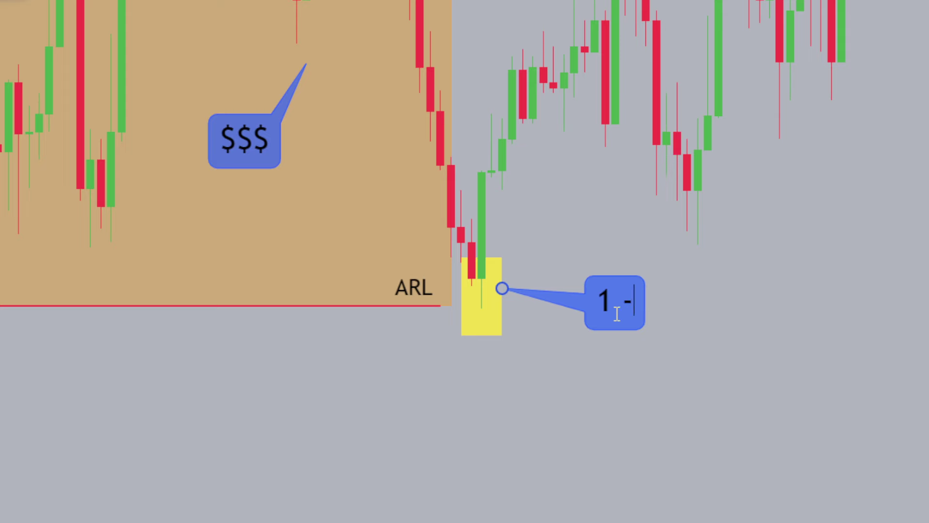
{"action": "type", "text": "- PHASE"}
{"action": "key", "text": "Return"}
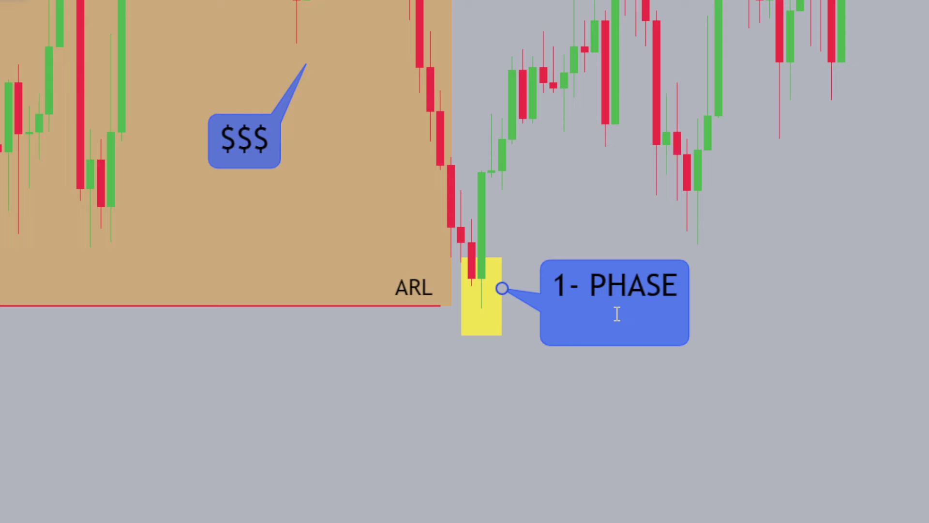
{"action": "type", "text": "MANIPUL"}
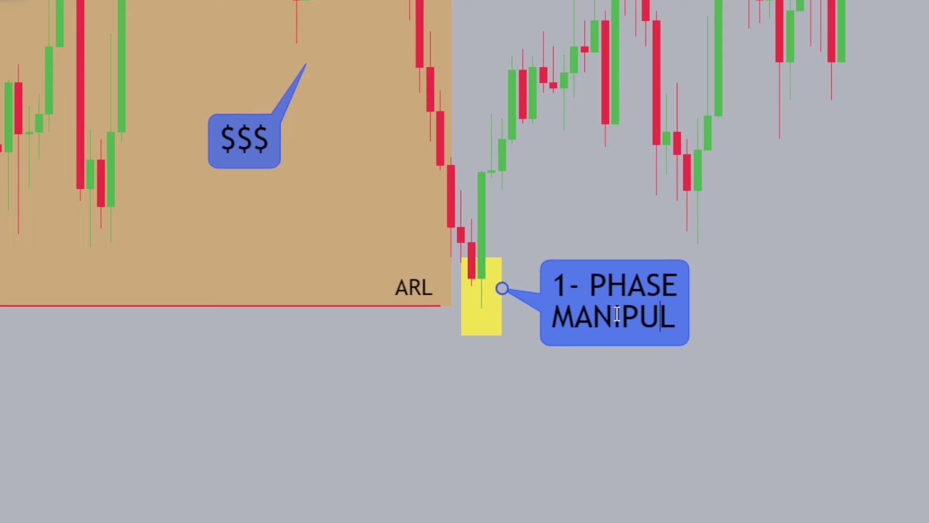
{"action": "type", "text": "ATION"}
{"action": "left_click", "coordinate": [785, 337]}
{"action": "left_click", "coordinate": [854, 250]}
Step: Delete the "1- PHASE MANIPULATION" callout beside the yellow rectangle
{"action": "left_click_drag", "start_coordinate": [830, 199], "coordinate": [555, 378]}
{"action": "scroll", "coordinate": [554, 378], "scroll_direction": "down", "scroll_amount": 4}
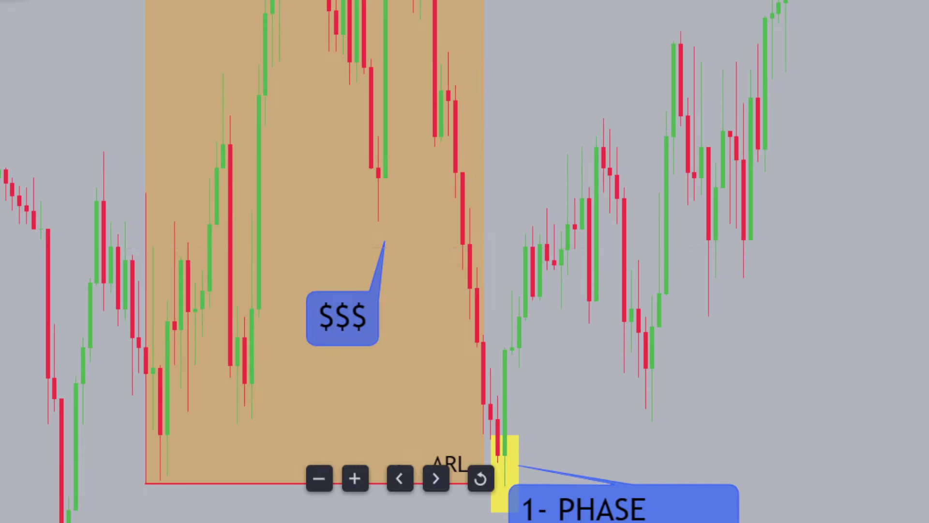
{"action": "left_click_drag", "start_coordinate": [926, 204], "coordinate": [925, 358]}
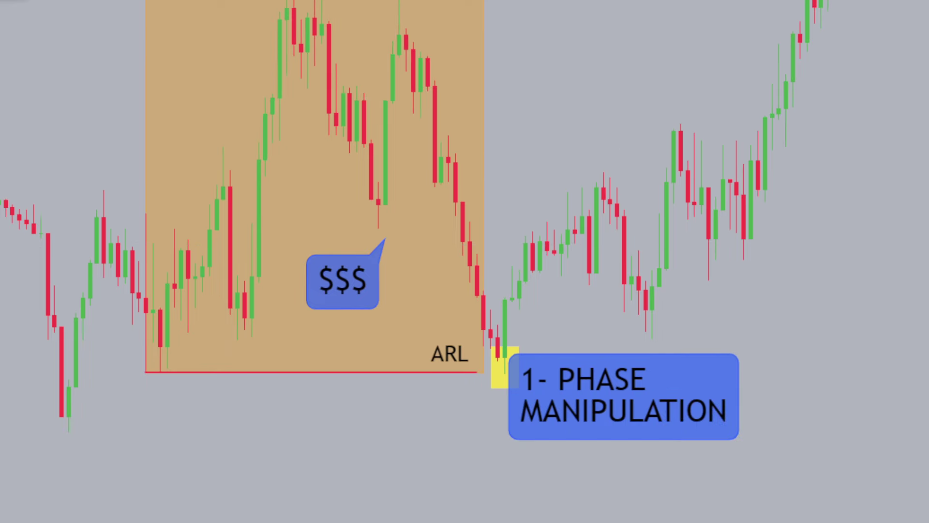
{"action": "scroll", "coordinate": [600, 368], "scroll_direction": "up", "scroll_amount": 4}
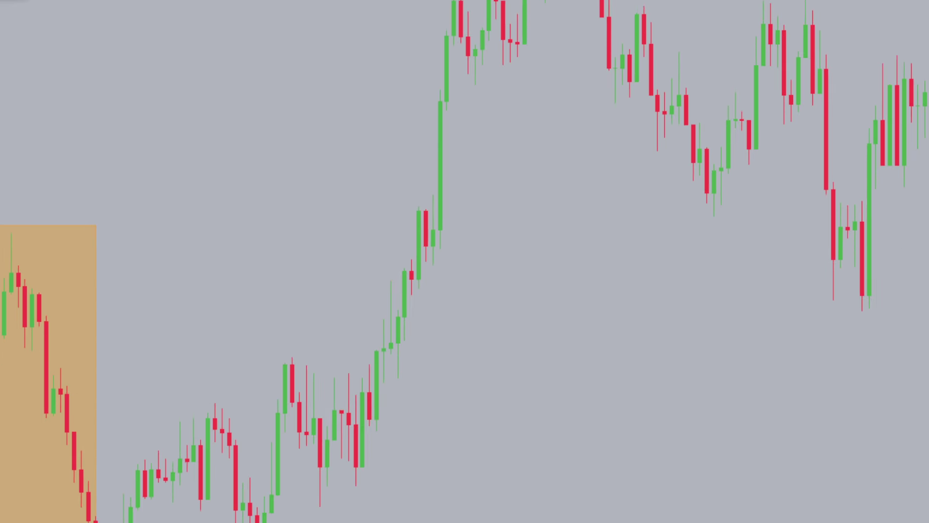
{"action": "left_click_drag", "start_coordinate": [925, 213], "coordinate": [925, 338]}
{"action": "left_click_drag", "start_coordinate": [695, 339], "coordinate": [709, 270]}
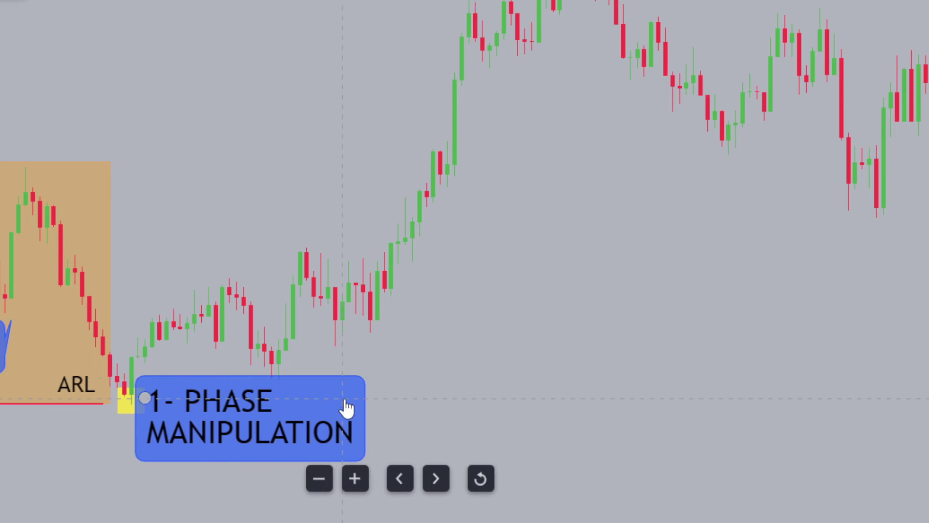
{"action": "left_click", "coordinate": [343, 399]}
{"action": "key", "text": "Delete"}
Step: Draw a horizontal arrow labelled "BOS" from the swing high formed after the yellow rectangle toward the breakout candles
{"action": "left_click_drag", "start_coordinate": [658, 355], "coordinate": [659, 316]}
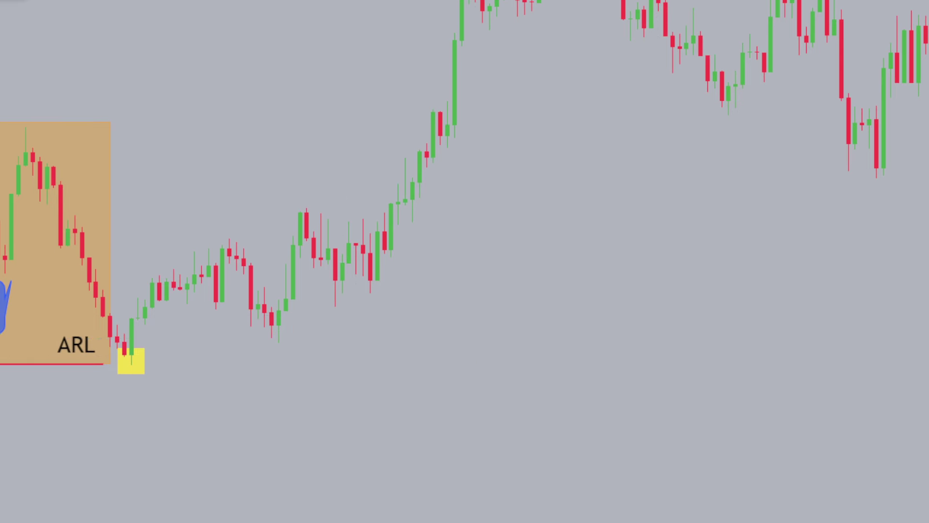
{"action": "left_click", "coordinate": [306, 206]}
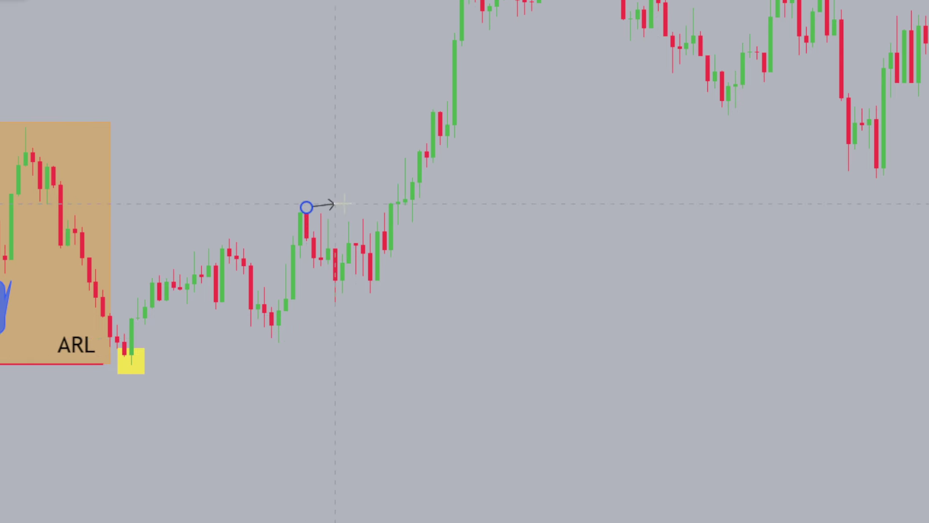
{"action": "double_click", "coordinate": [365, 206]}
{"action": "type", "text": "BOS"}
{"action": "left_click", "coordinate": [728, 314]}
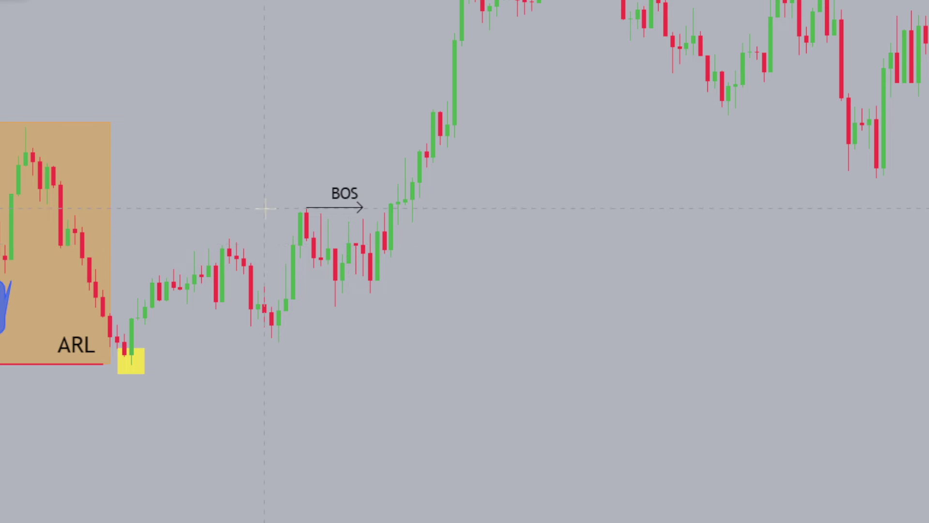
Step: Move the "$$$" callout's text bubble slightly up inside the orange box
{"action": "left_click", "coordinate": [4, 310]}
{"action": "left_click_drag", "start_coordinate": [1, 310], "coordinate": [7, 282]}
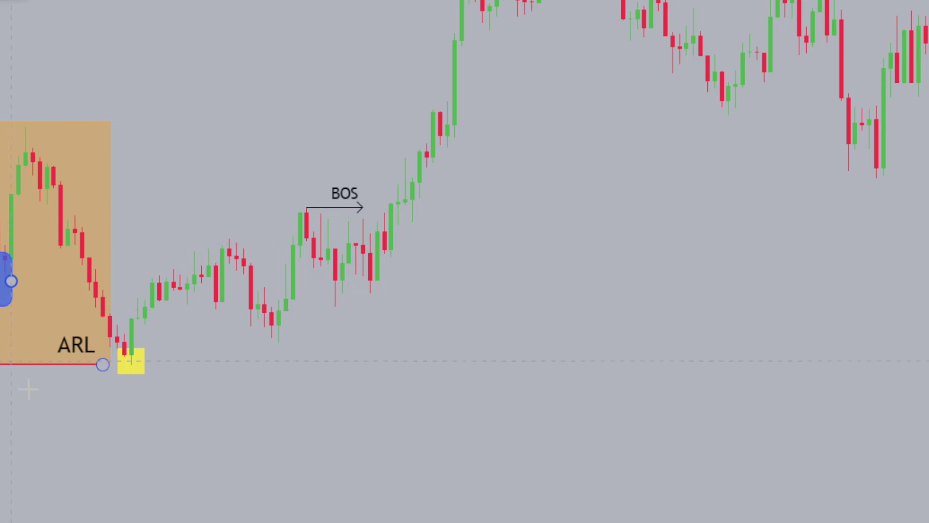
Step: Add a callout reading "4AM EST" pointing at the long bullish candle above the BOS arrow, and delete it again
{"action": "left_click_drag", "start_coordinate": [414, 139], "coordinate": [376, 176]}
{"action": "left_click_drag", "start_coordinate": [570, 164], "coordinate": [452, 280]}
{"action": "left_click_drag", "start_coordinate": [928, 392], "coordinate": [847, 348]}
{"action": "left_click_drag", "start_coordinate": [928, 237], "coordinate": [928, 205]}
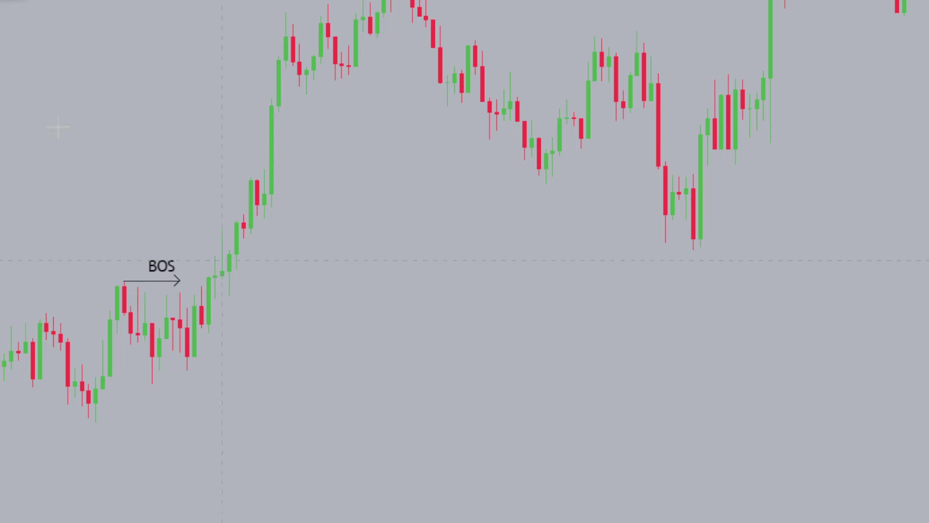
{"action": "left_click_drag", "start_coordinate": [279, 151], "coordinate": [376, 208]}
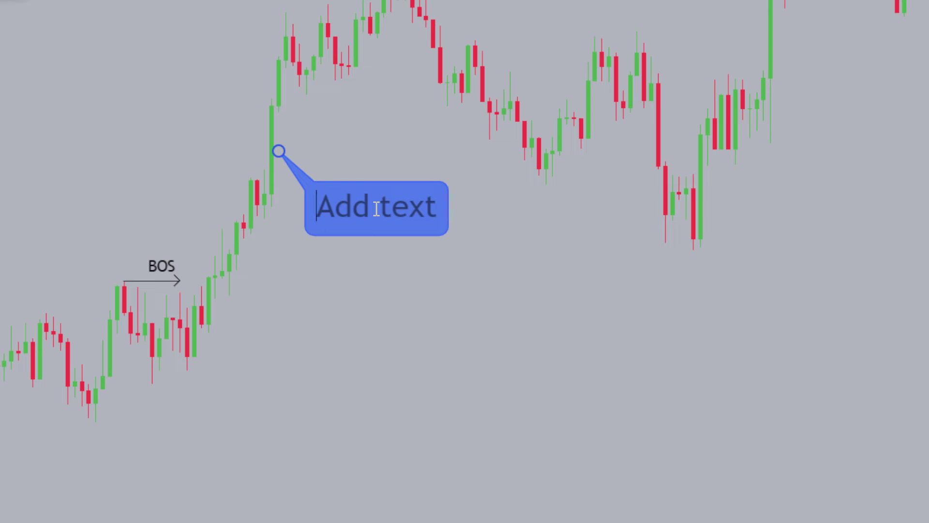
{"action": "type", "text": "4AM EST"}
{"action": "left_click", "coordinate": [512, 338]}
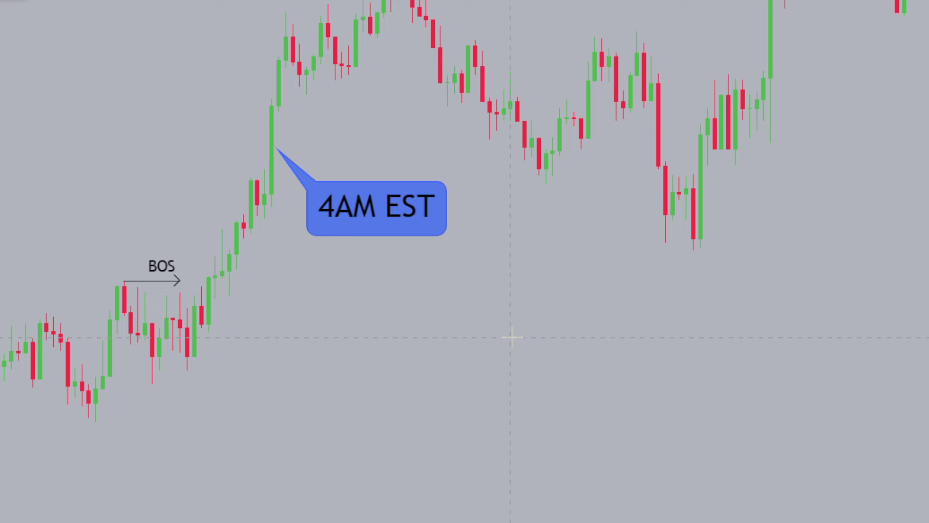
{"action": "left_click", "coordinate": [391, 203]}
{"action": "key", "text": "Delete"}
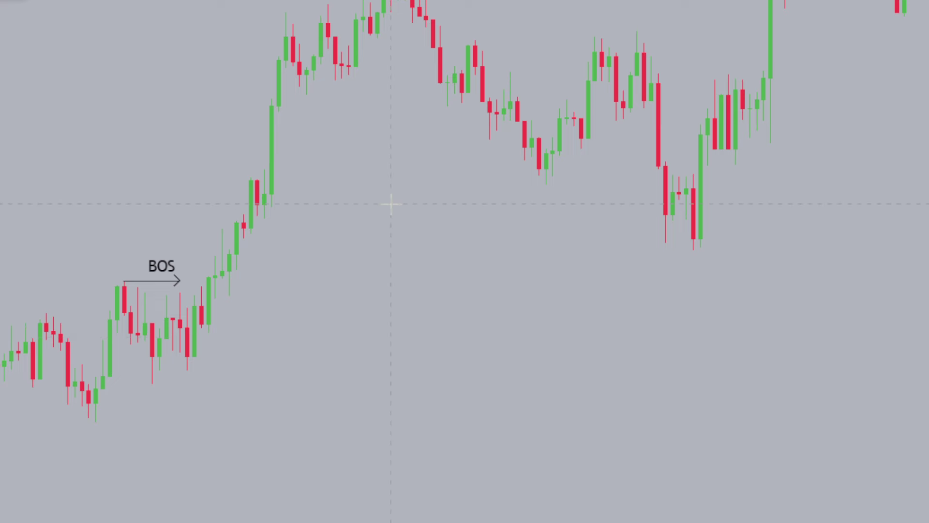
Step: Draw a Fibonacci retracement from the pullback low under the BOS arrow to the rally's peak, and shorten its level lines
{"action": "left_click_drag", "start_coordinate": [644, 308], "coordinate": [714, 321]}
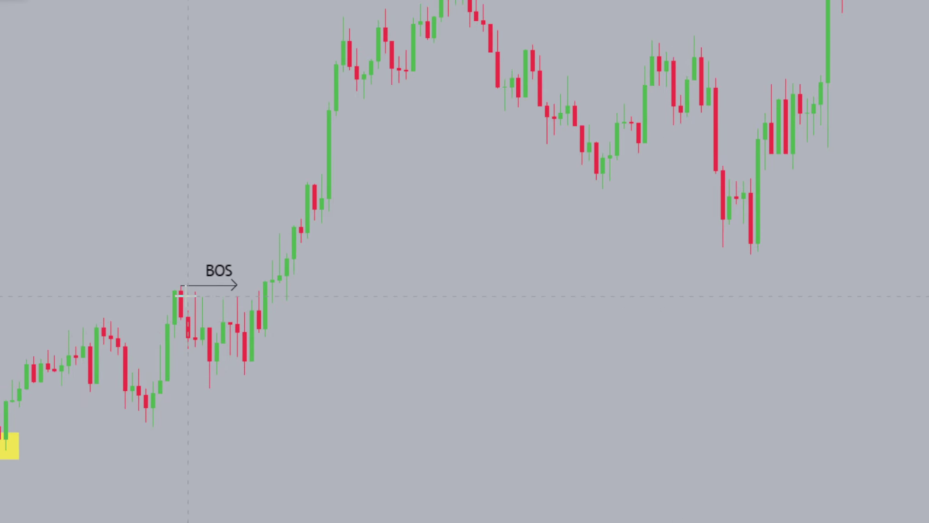
{"action": "left_click", "coordinate": [209, 394]}
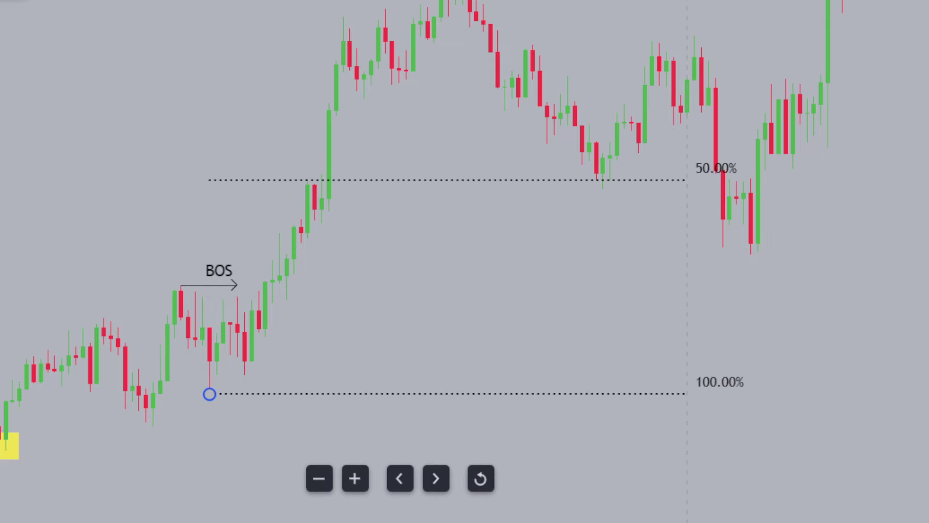
{"action": "left_click_drag", "start_coordinate": [919, 259], "coordinate": [877, 275]}
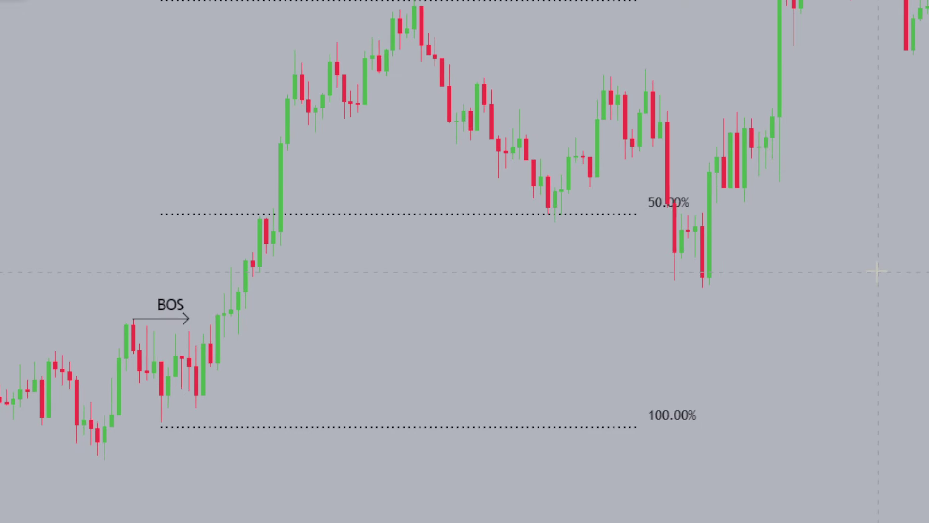
{"action": "left_click_drag", "start_coordinate": [631, 312], "coordinate": [610, 313]}
{"action": "left_click_drag", "start_coordinate": [615, 2], "coordinate": [545, 1]}
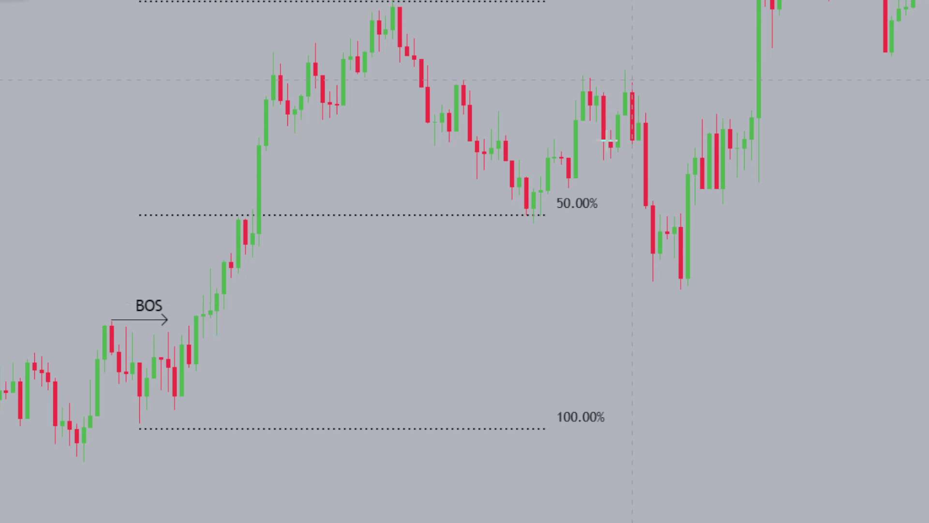
Step: Add a callout reading "FVG below the EQ" beneath the 50% retracement level, and delete it again
{"action": "left_click_drag", "start_coordinate": [452, 173], "coordinate": [483, 176]}
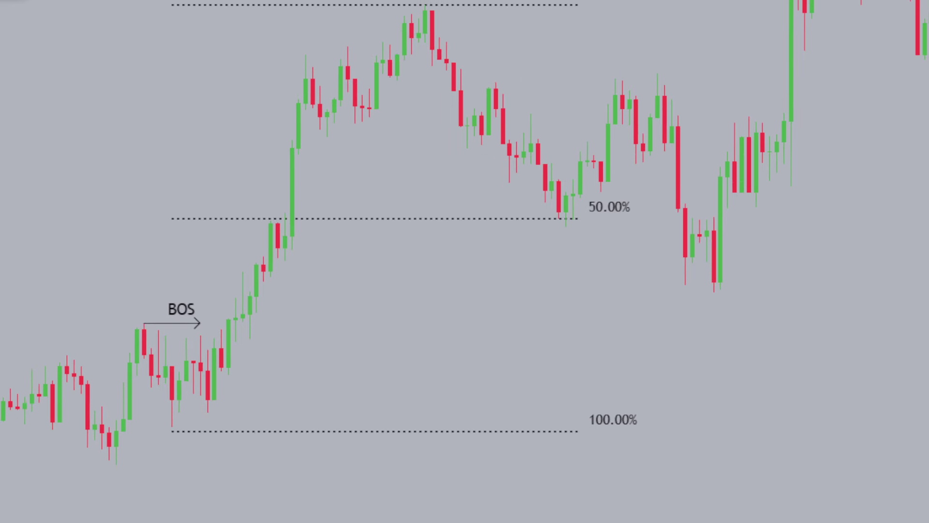
{"action": "left_click", "coordinate": [601, 222]}
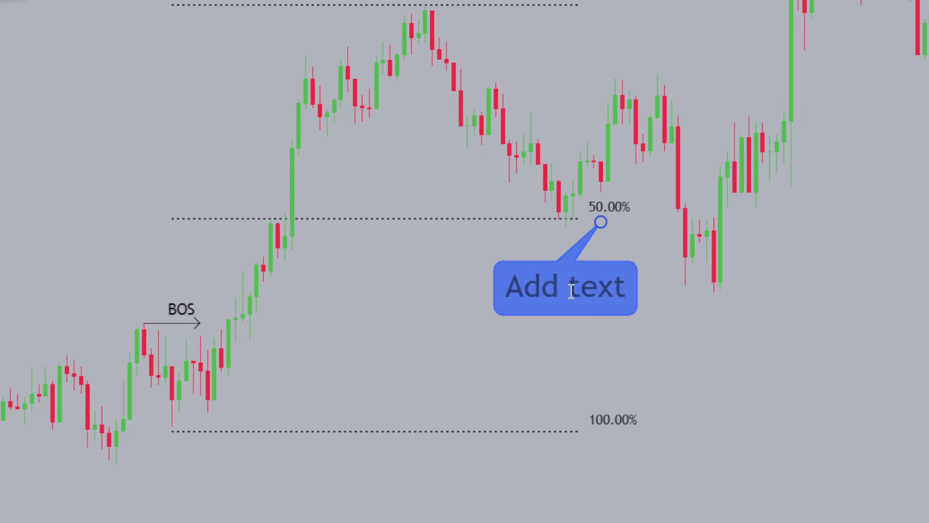
{"action": "type", "text": "FVG below "}
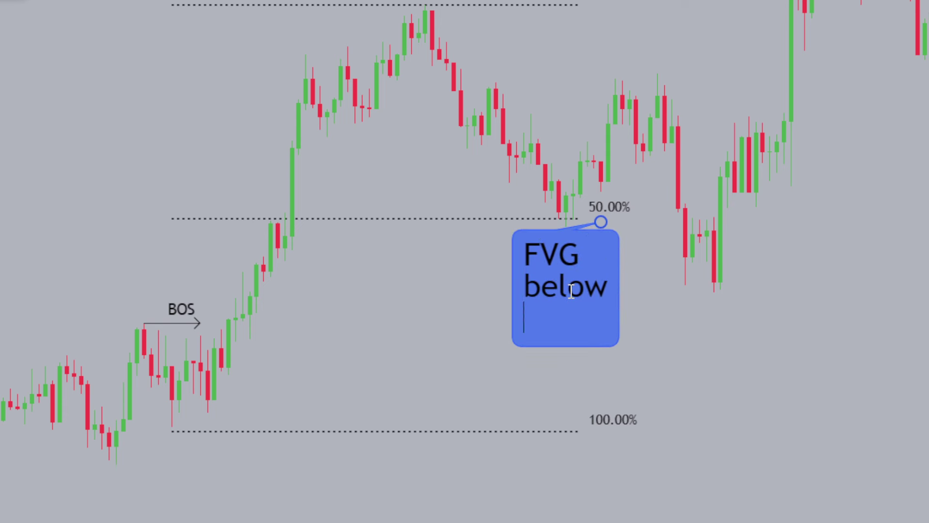
{"action": "type", "text": "the EQ"}
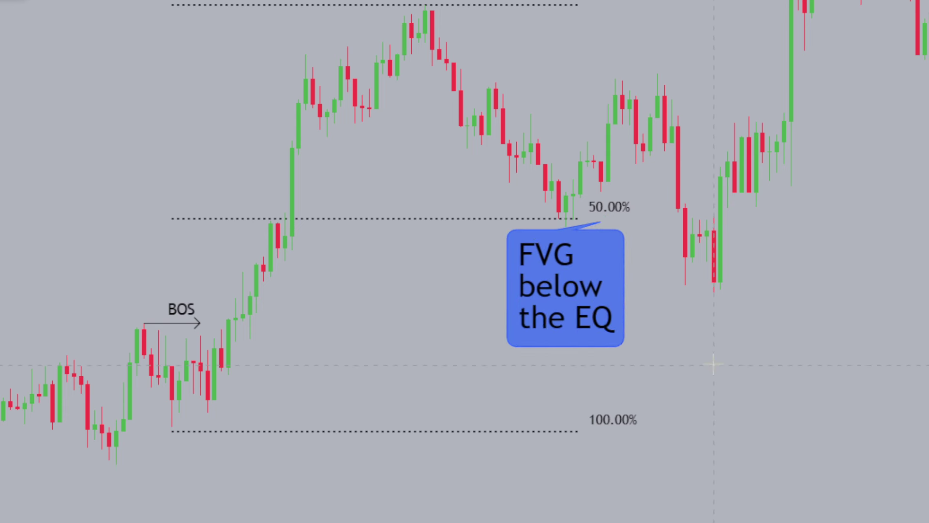
{"action": "left_click", "coordinate": [609, 321]}
{"action": "key", "text": "Delete"}
Step: Draw a tall yellow rectangle just after the rally candles past the BOS arrow, spanning the last small green candle's wick range
{"action": "left_click_drag", "start_coordinate": [648, 280], "coordinate": [851, 212]}
{"action": "left_click_drag", "start_coordinate": [922, 382], "coordinate": [922, 5]}
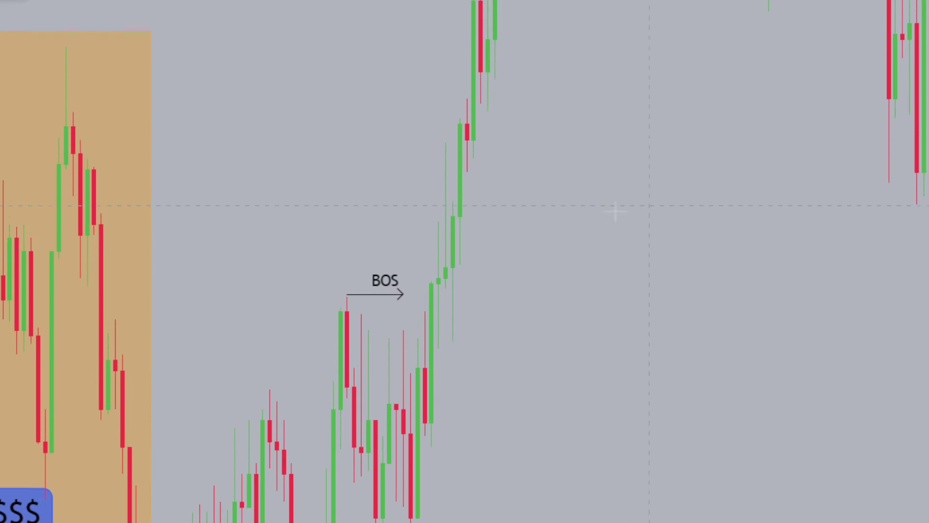
{"action": "left_click_drag", "start_coordinate": [738, 196], "coordinate": [818, 154]}
{"action": "left_click_drag", "start_coordinate": [653, 522], "coordinate": [359, 521]}
{"action": "left_click_drag", "start_coordinate": [422, 268], "coordinate": [479, 252]}
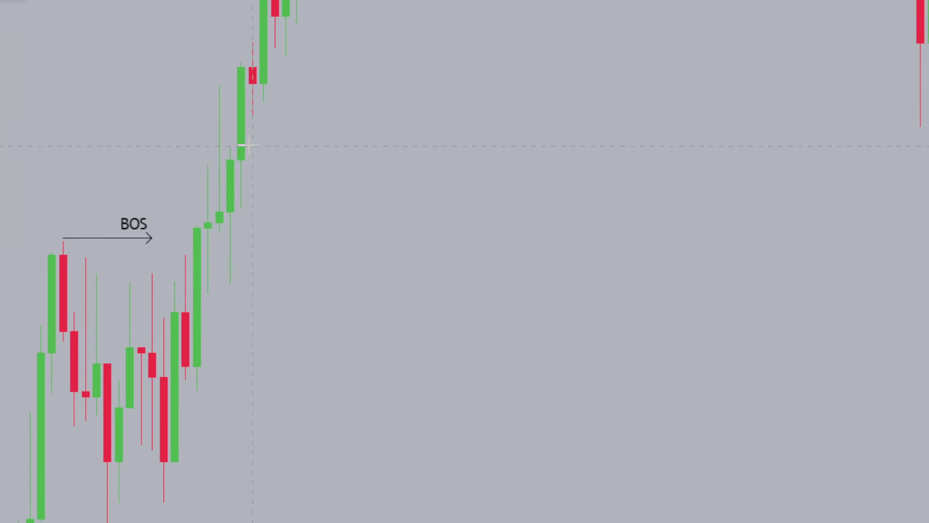
{"action": "left_click_drag", "start_coordinate": [253, 146], "coordinate": [309, 283]}
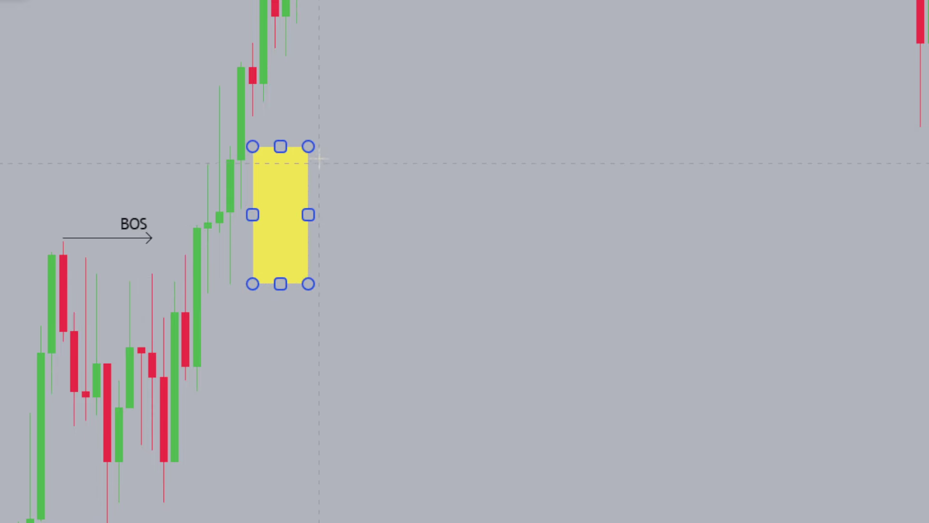
Step: Change the yellow rectangle's background to semi-transparent dark grey
{"action": "double_click", "coordinate": [309, 146]}
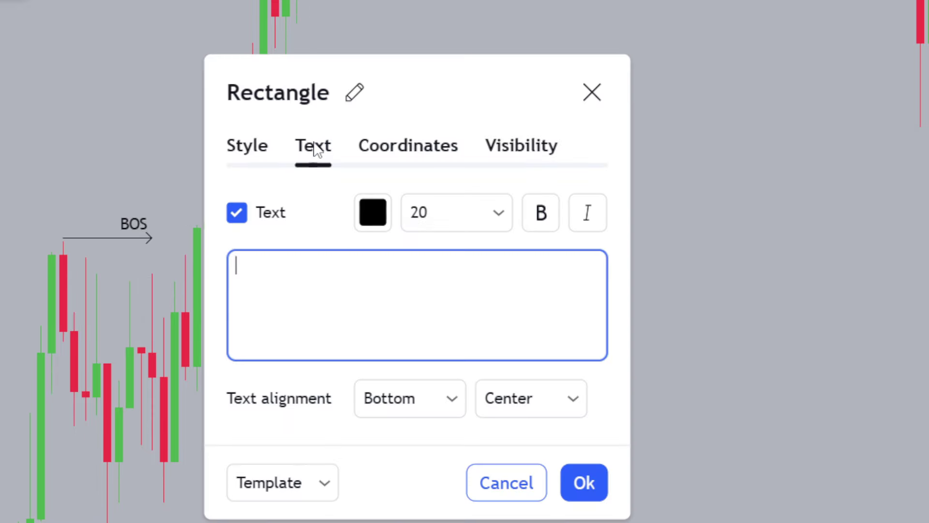
{"action": "left_click", "coordinate": [262, 149]}
{"action": "left_click", "coordinate": [385, 317]}
{"action": "left_click", "coordinate": [483, 357]}
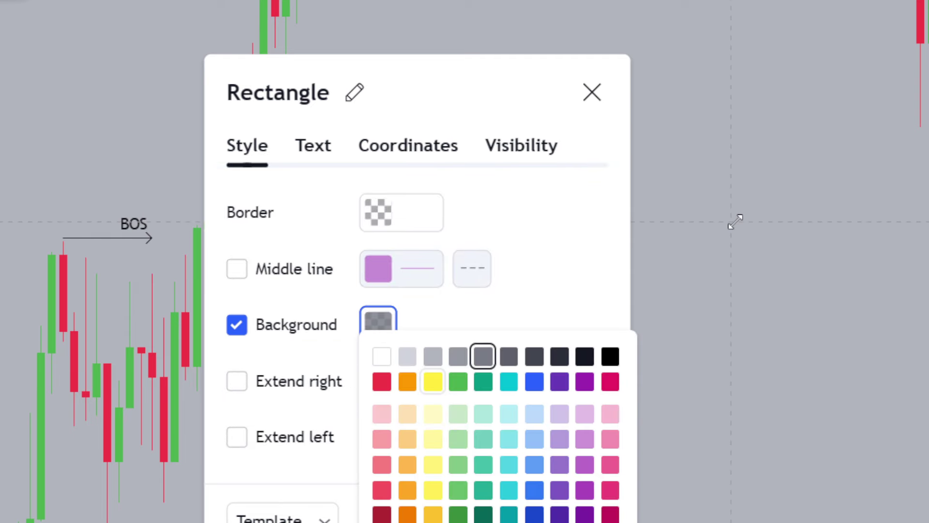
{"action": "left_click", "coordinate": [736, 218]}
Step: Widen the grey rectangle back to the rally candle beside it and forward past the Fibonacci levels to the candles after the second pullback
{"action": "left_click", "coordinate": [258, 213]}
{"action": "left_click_drag", "start_coordinate": [258, 213], "coordinate": [236, 213]}
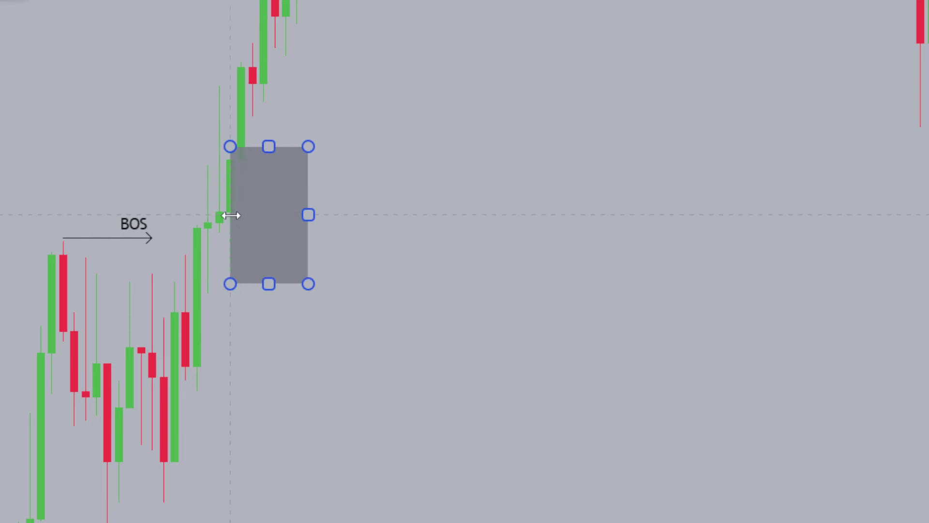
{"action": "left_click_drag", "start_coordinate": [309, 214], "coordinate": [928, 215]}
{"action": "left_click", "coordinate": [928, 71]}
{"action": "left_click_drag", "start_coordinate": [928, 96], "coordinate": [764, 306]}
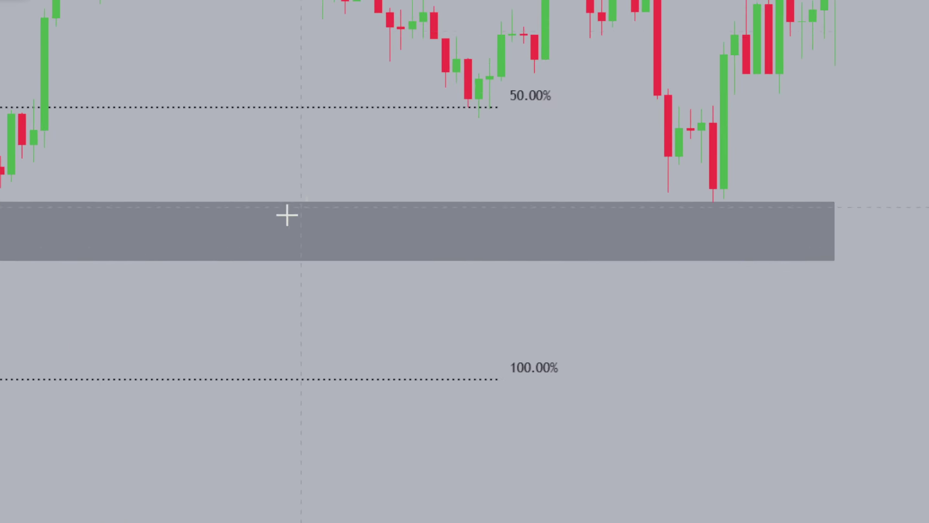
Step: Add a callout reading "1) BOS 2) FVG (time) 3) discount" pointing at the grey zone, and place its text box below the zone
{"action": "left_click", "coordinate": [267, 221]}
{"action": "type", "text": "1"}
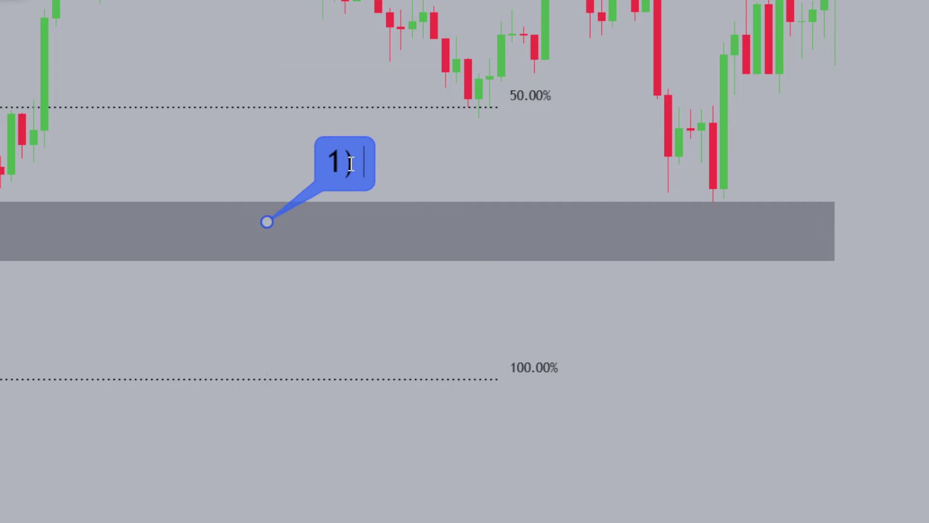
{"action": "type", "text": ") BOS"}
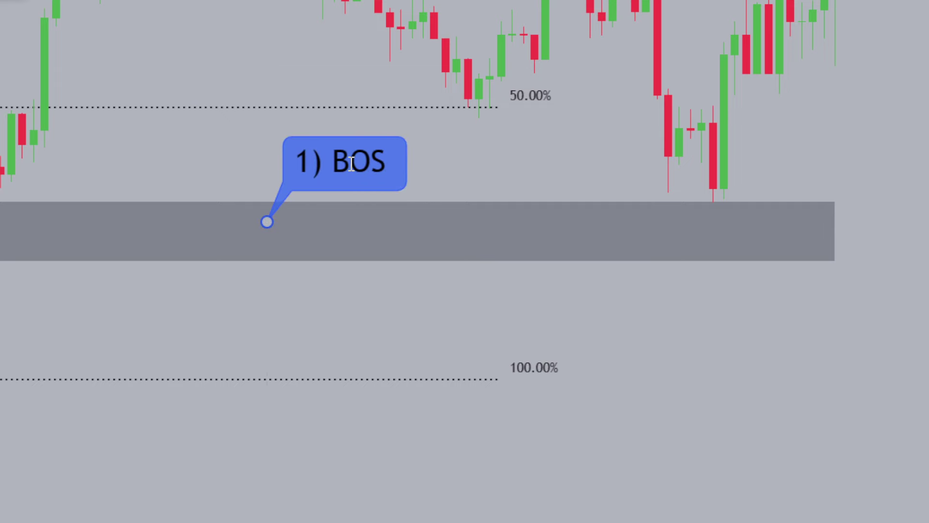
{"action": "type", "text": " 2) FVG"}
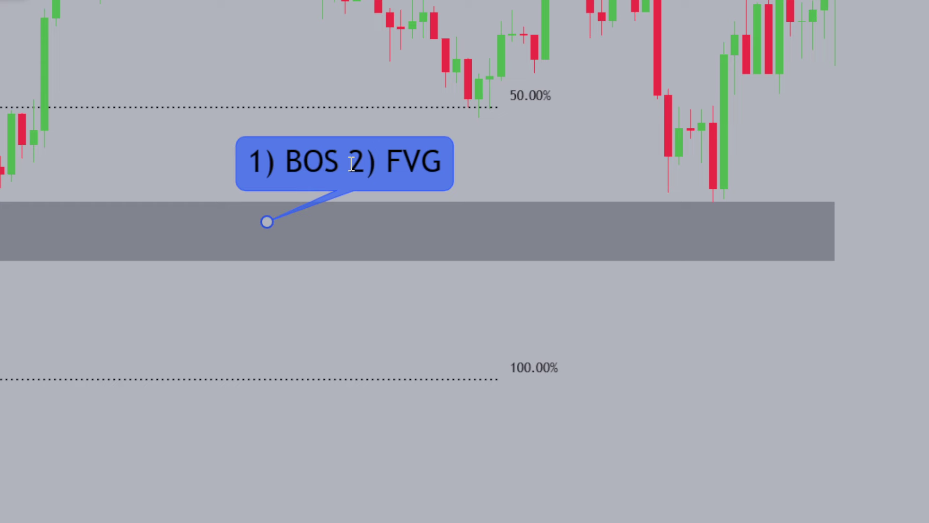
{"action": "type", "text": " ("}
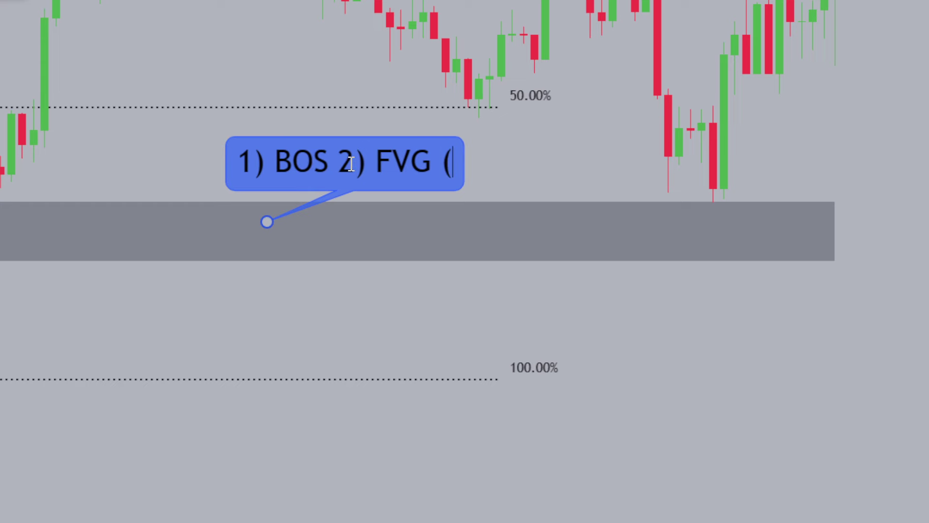
{"action": "type", "text": "time) 3) discount"}
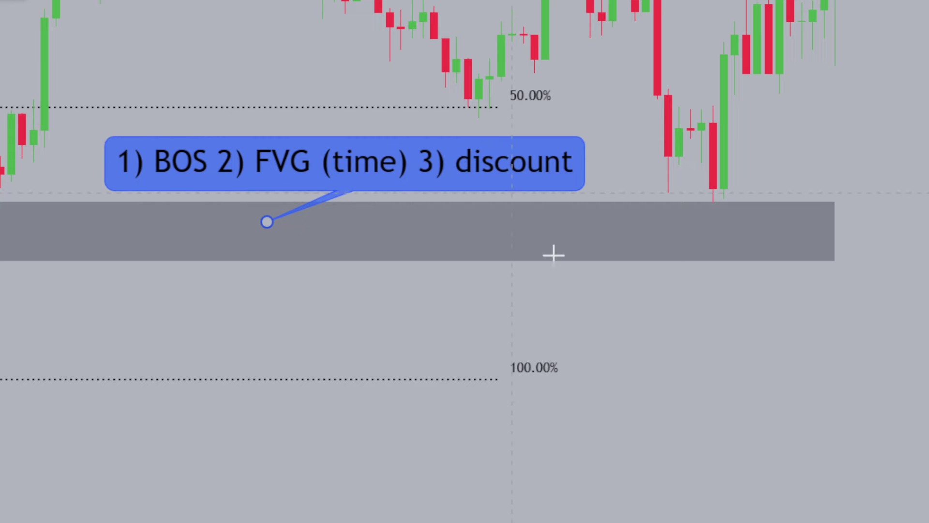
{"action": "left_click_drag", "start_coordinate": [535, 173], "coordinate": [468, 317]}
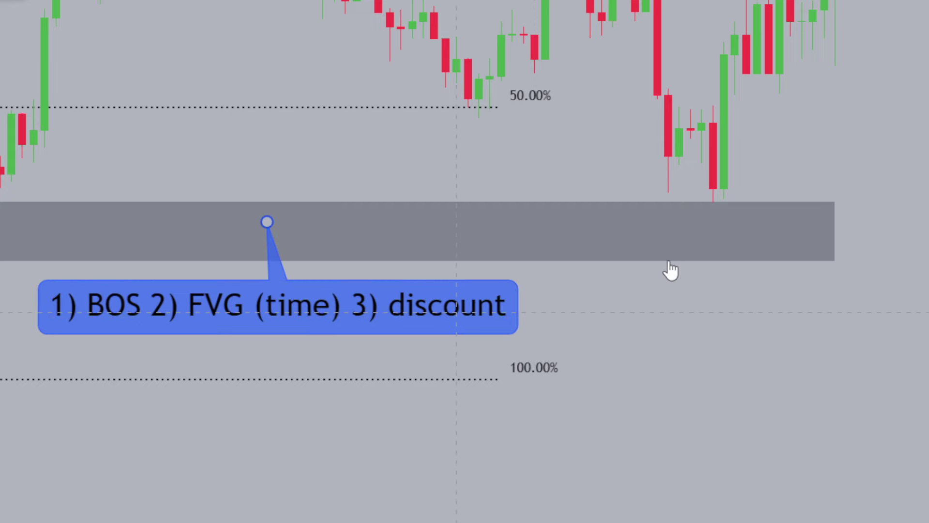
Step: Label the grey zone "OB", with the text aligned to the zone's bottom right corner
{"action": "double_click", "coordinate": [834, 231]}
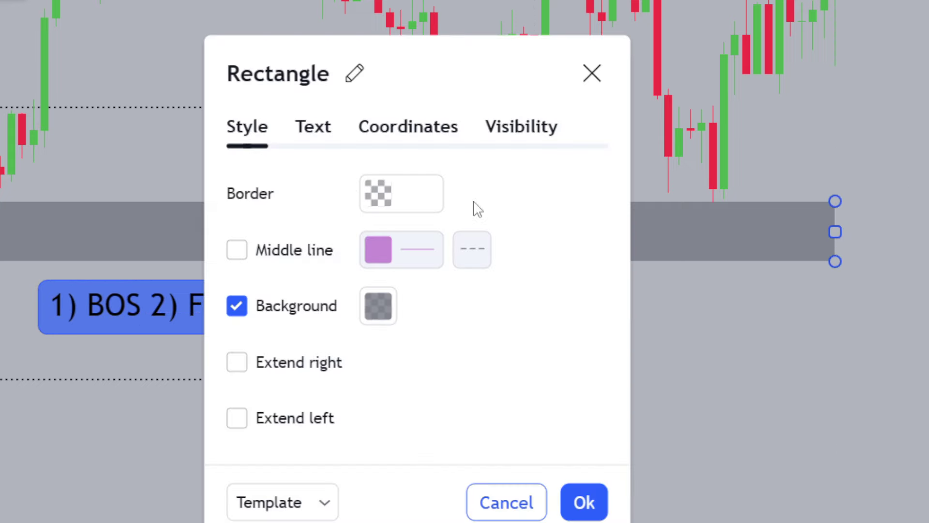
{"action": "left_click", "coordinate": [326, 130]}
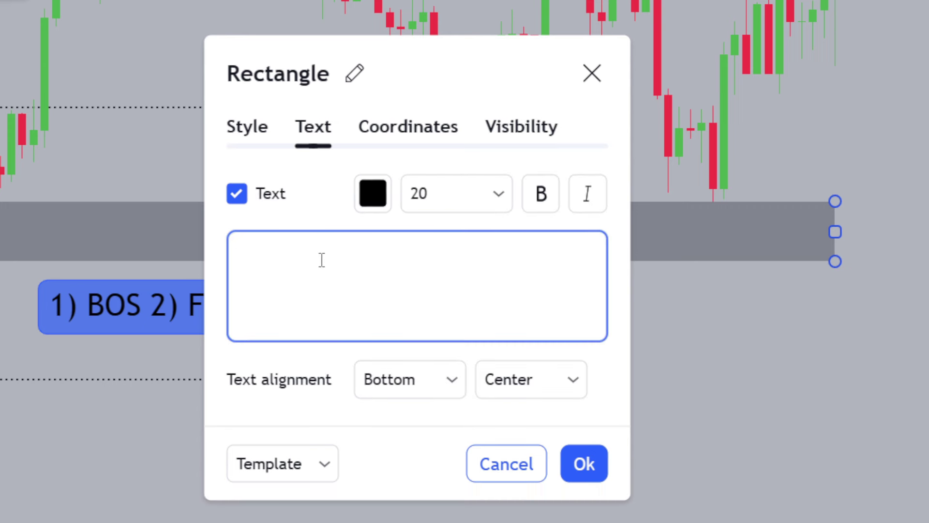
{"action": "type", "text": "OB"}
{"action": "left_click", "coordinate": [527, 394]}
{"action": "left_click", "coordinate": [519, 493]}
{"action": "left_click", "coordinate": [810, 342]}
Step: Place a long position at the OB zone's upper edge with a 0.00060 stop, and raise its target for a risk/reward ratio of 2.42
{"action": "left_click_drag", "start_coordinate": [924, 139], "coordinate": [805, 219]}
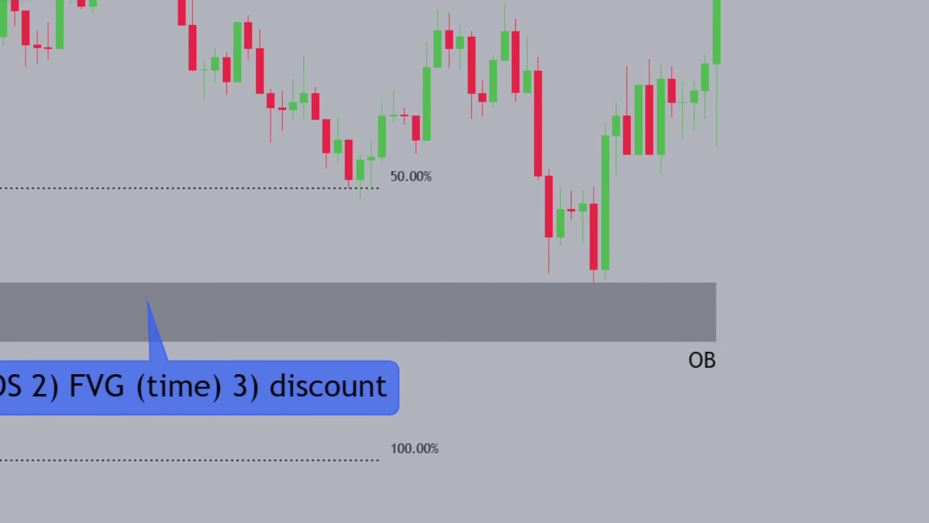
{"action": "left_click", "coordinate": [594, 281]}
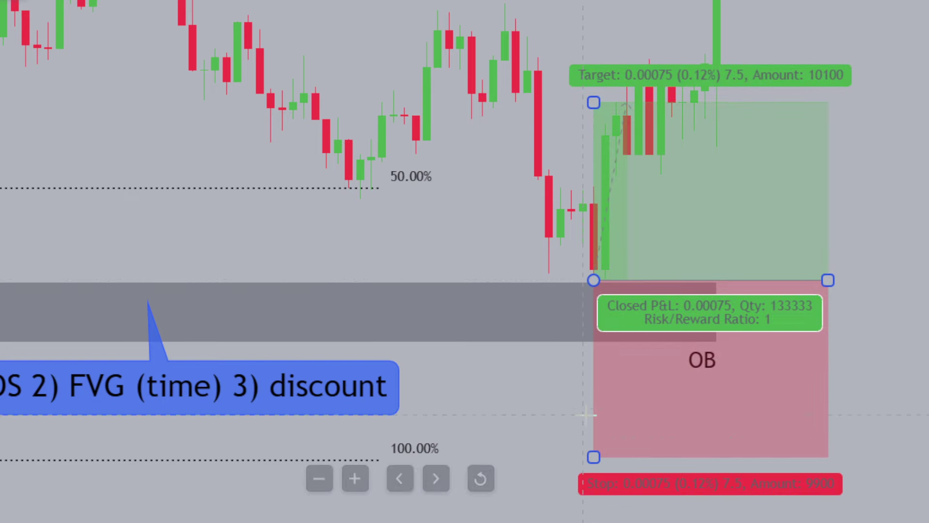
{"action": "left_click_drag", "start_coordinate": [594, 457], "coordinate": [608, 422]}
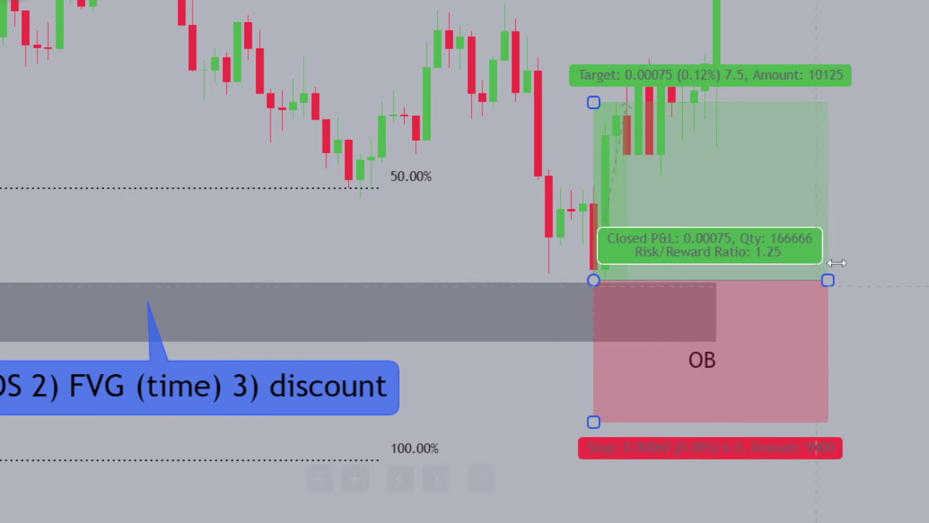
{"action": "left_click_drag", "start_coordinate": [593, 102], "coordinate": [593, 0]}
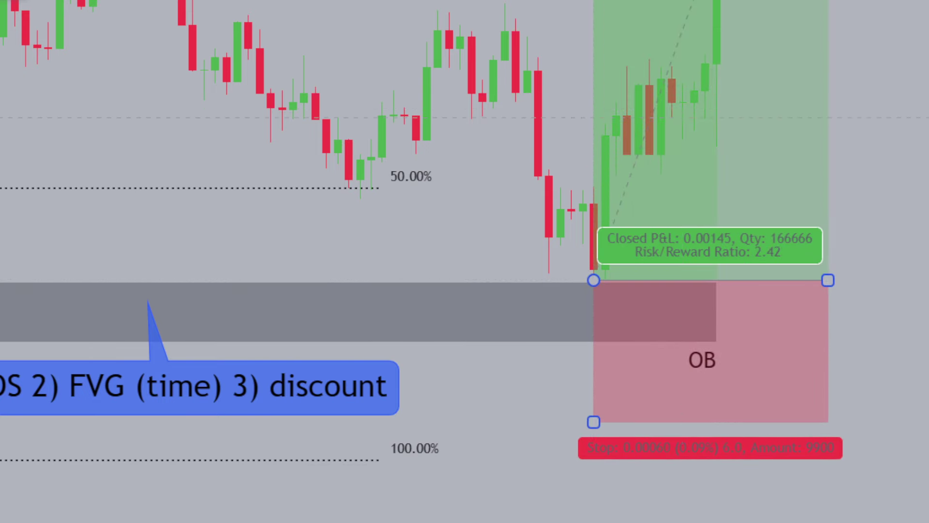
{"action": "scroll", "coordinate": [465, 262], "scroll_direction": "down", "scroll_amount": 6}
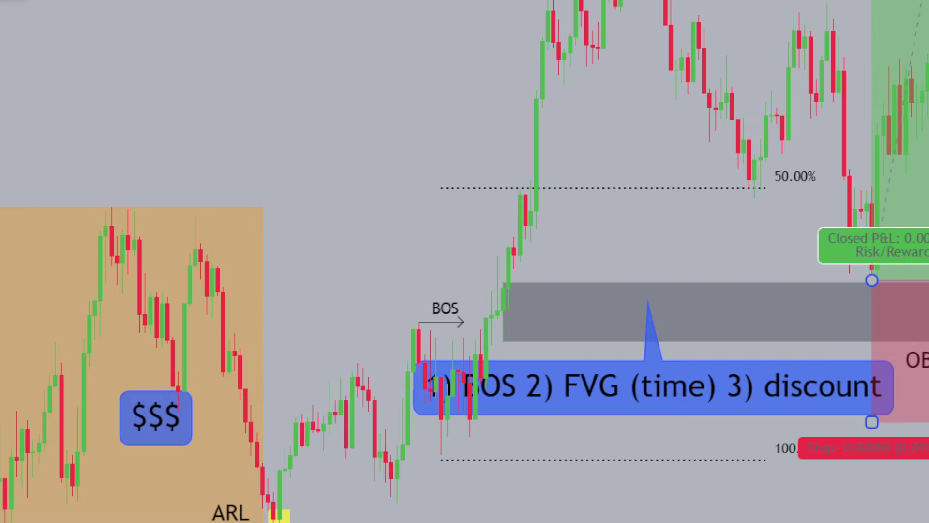
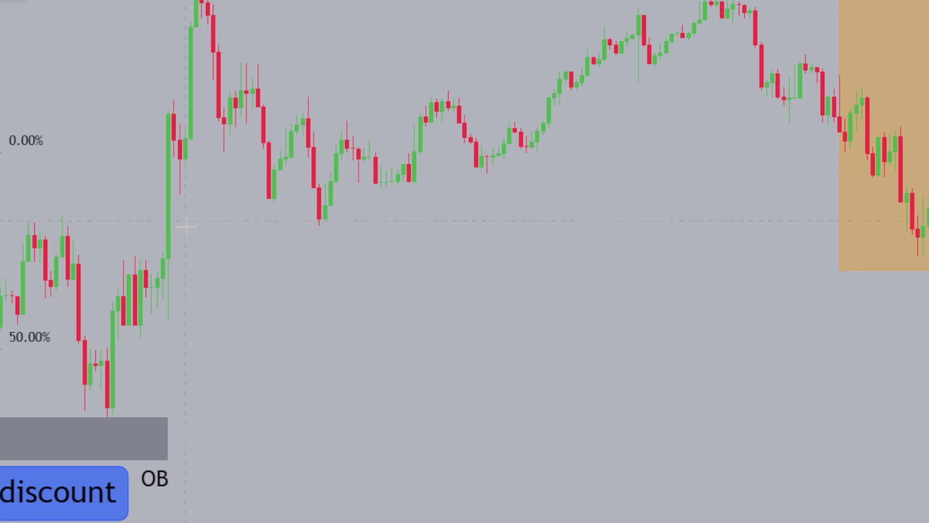
Step: Draw a second grey zone spanning the lower wick of the large bullish candle after the OB, and extend it under the next orange box
{"action": "mouse_move", "coordinate": [175, 251]}
{"action": "left_mouse_down"}
{"action": "mouse_move", "coordinate": [594, 295]}
{"action": "mouse_move", "coordinate": [717, 319]}
{"action": "left_mouse_up"}
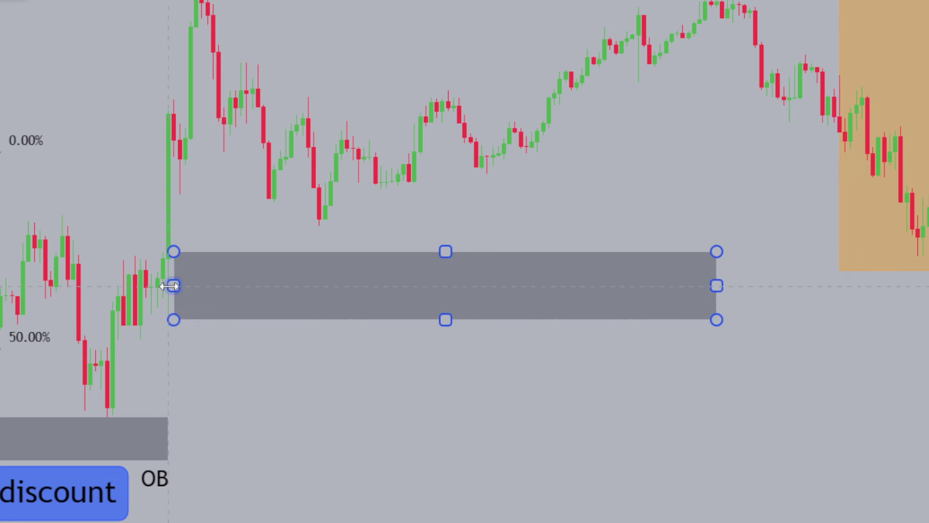
{"action": "left_click_drag", "start_coordinate": [174, 285], "coordinate": [163, 285]}
{"action": "left_click", "coordinate": [310, 222]}
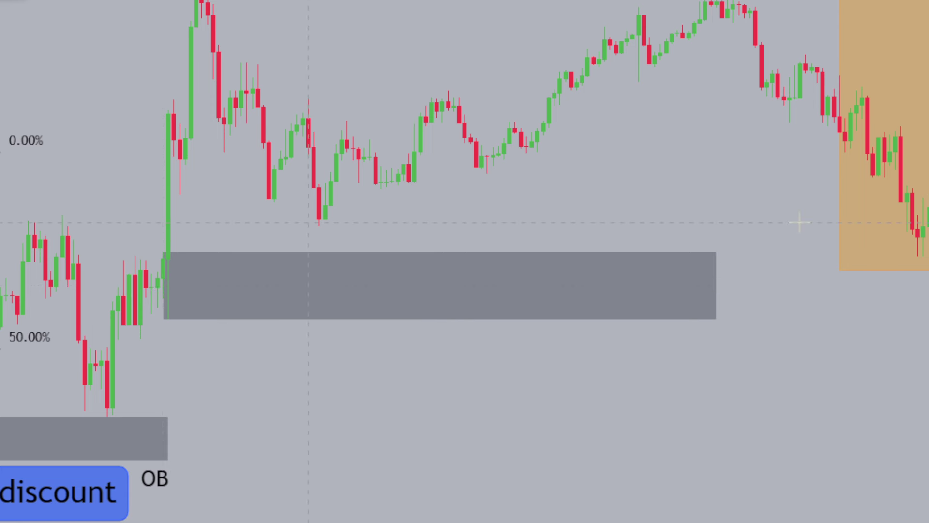
{"action": "left_click_drag", "start_coordinate": [716, 287], "coordinate": [928, 287]}
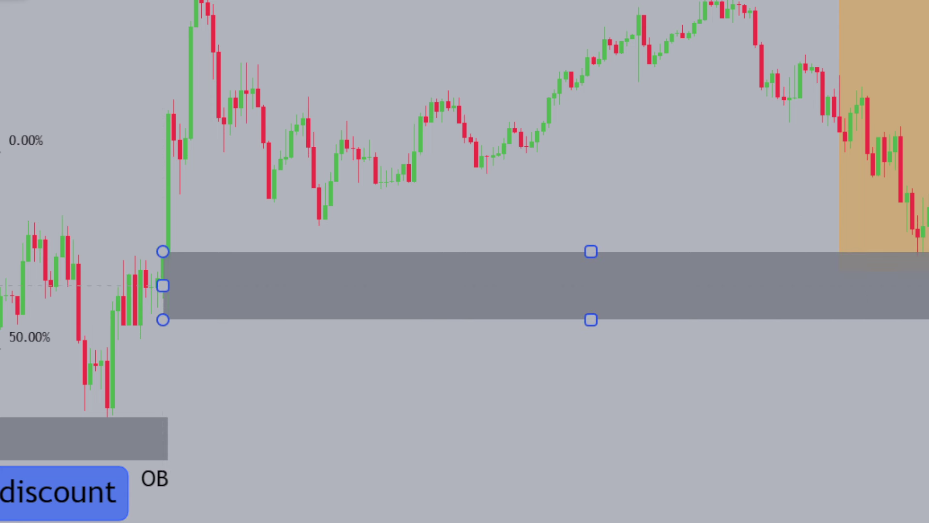
{"action": "left_click", "coordinate": [696, 241]}
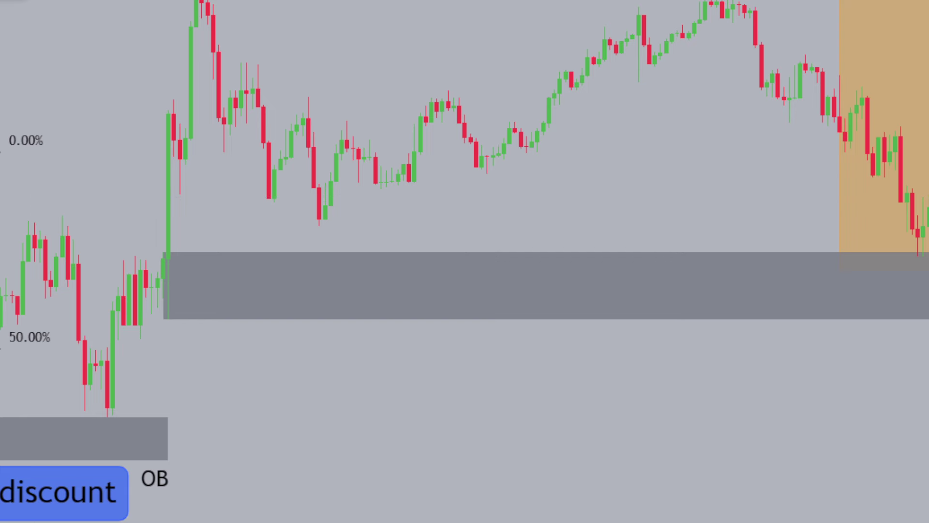
Step: Add a callout reading "TIME - BASED FVG" below the second grey zone, pointing at the large bullish candle
{"action": "left_click_drag", "start_coordinate": [168, 199], "coordinate": [442, 353]}
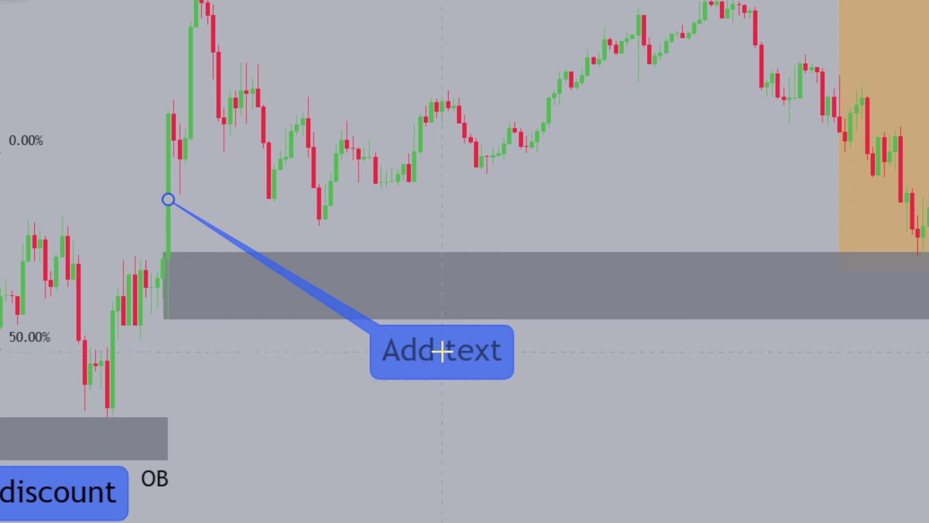
{"action": "left_click_drag", "start_coordinate": [739, 375], "coordinate": [725, 287]}
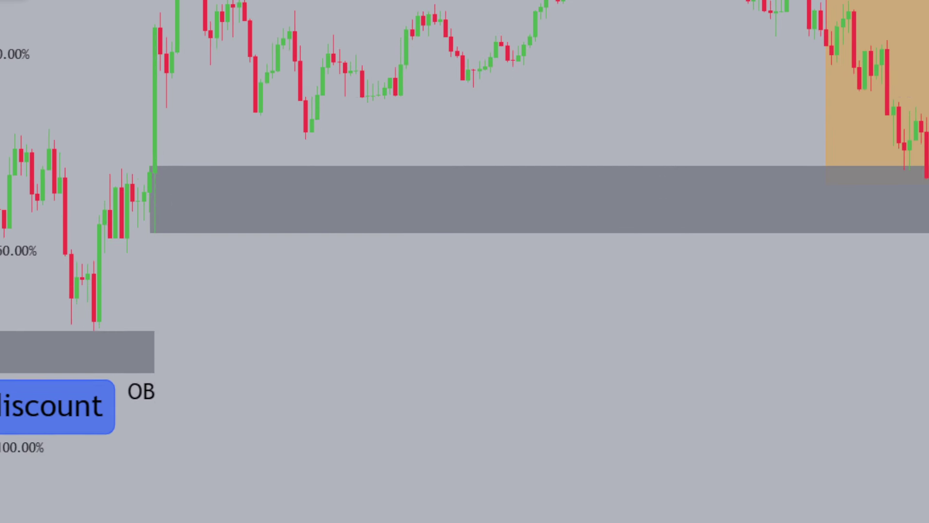
{"action": "left_click_drag", "start_coordinate": [154, 108], "coordinate": [504, 280]}
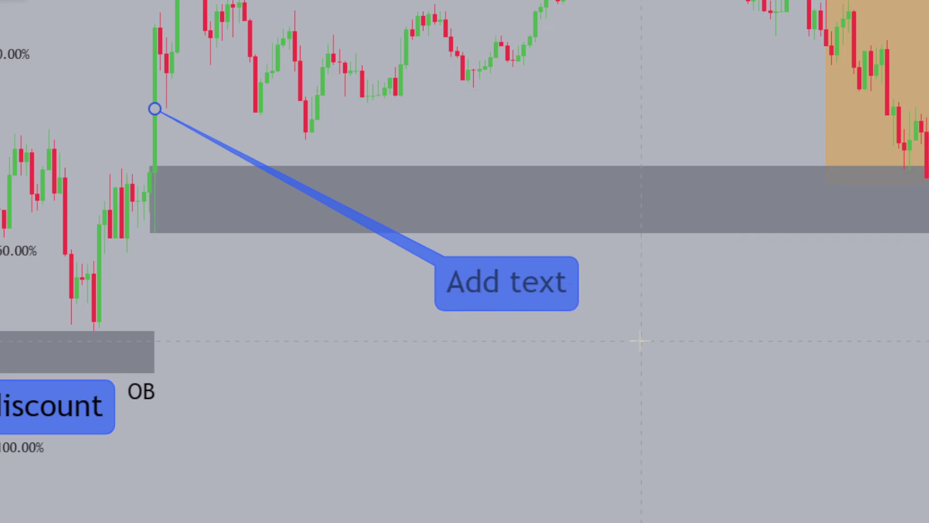
{"action": "type", "text": "TIME -"}
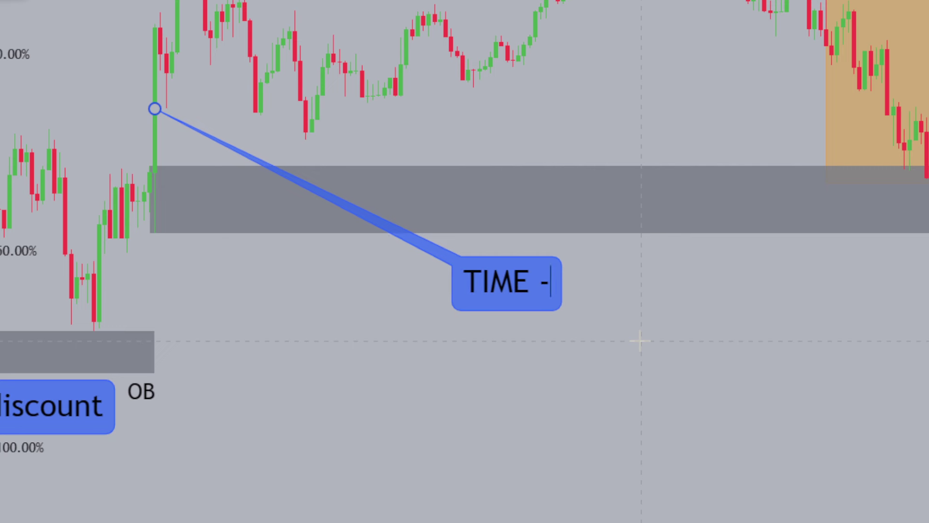
{"action": "type", "text": " FVG"}
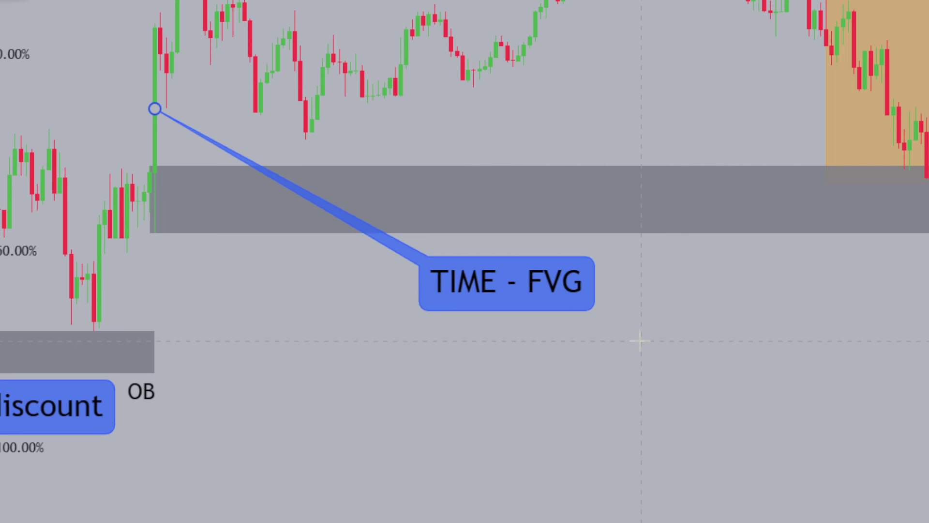
{"action": "key", "text": "BackSpace"}
{"action": "key", "text": "BackSpace"}
{"action": "key", "text": "BackSpace"}
{"action": "type", "text": "BASED FVG"}
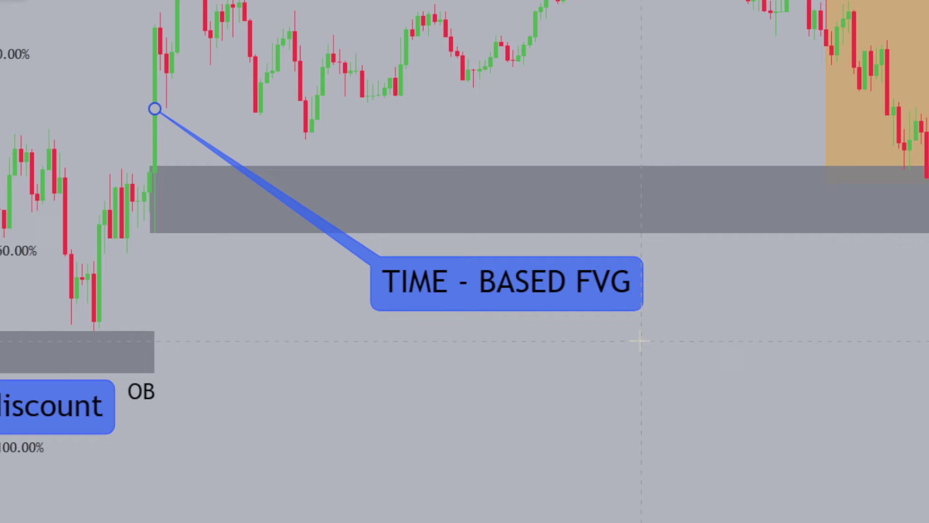
{"action": "left_click", "coordinate": [643, 343]}
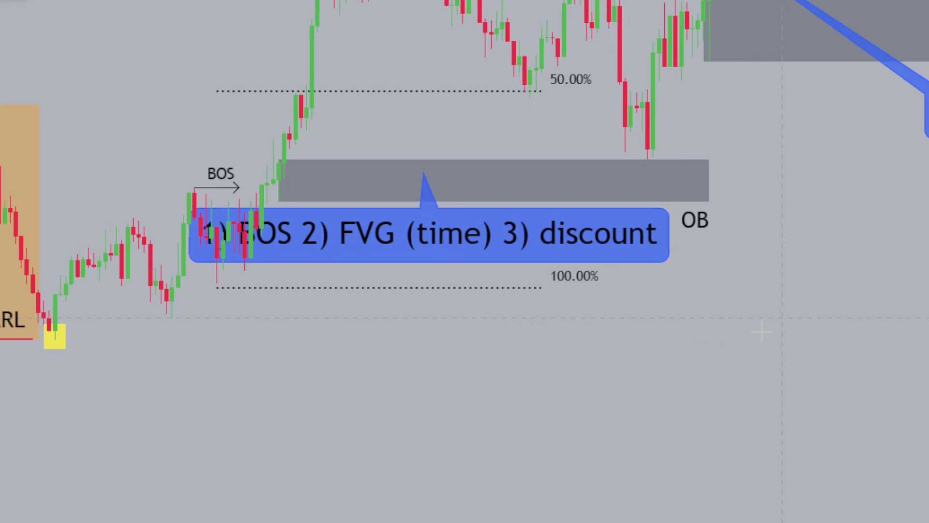
Step: Delete the "1) BOS 2) FVG (time) 3) discount" callout
{"action": "left_click", "coordinate": [522, 240]}
{"action": "key", "text": "Delete"}
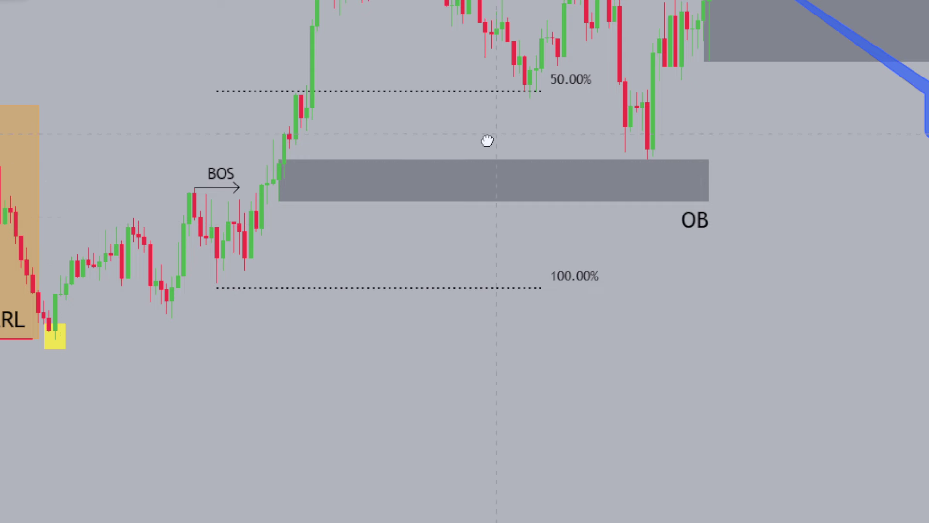
Step: Nudge the text box of the "TIME - BASED FVG" callout slightly closer to the grey zone
{"action": "left_click_drag", "start_coordinate": [470, 162], "coordinate": [309, 309]}
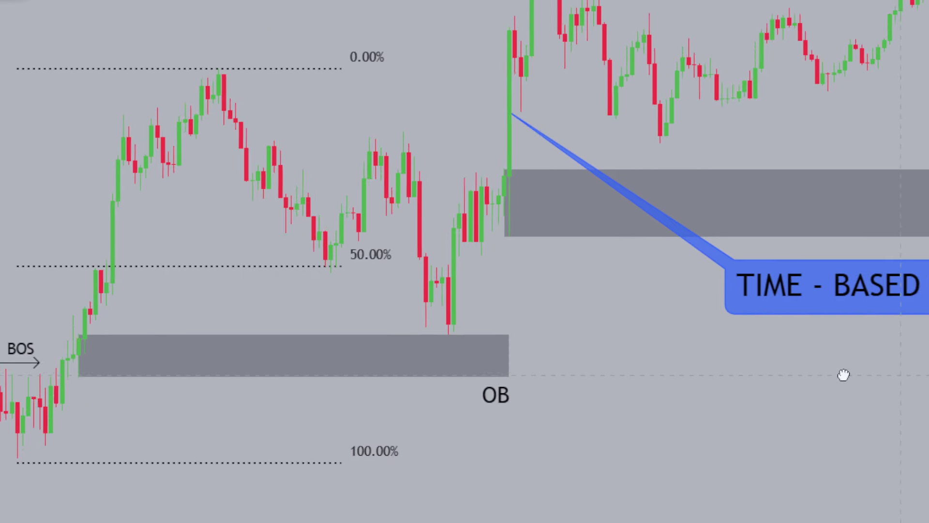
{"action": "left_click_drag", "start_coordinate": [844, 375], "coordinate": [487, 394]}
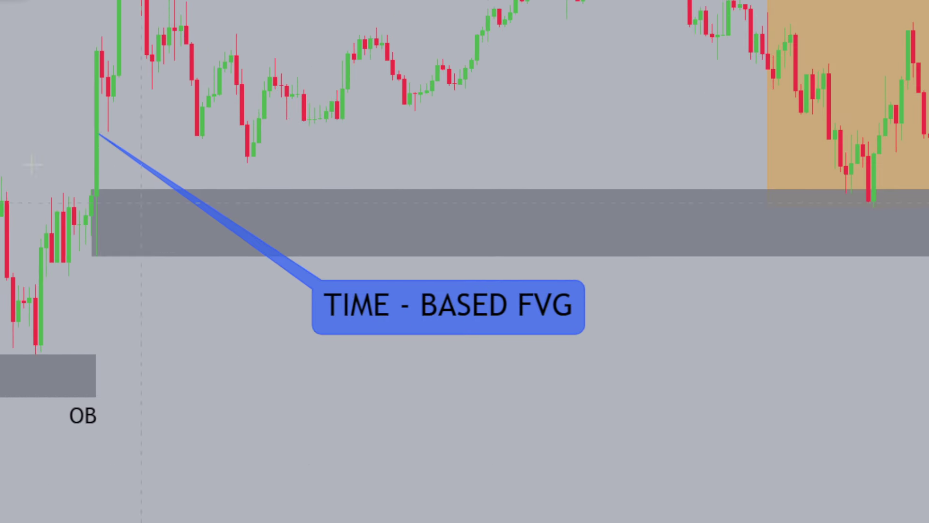
{"action": "left_click", "coordinate": [465, 299]}
{"action": "mouse_move", "coordinate": [465, 298]}
{"action": "left_mouse_down"}
{"action": "mouse_move", "coordinate": [509, 209]}
{"action": "mouse_move", "coordinate": [437, 324]}
{"action": "mouse_move", "coordinate": [479, 282]}
{"action": "mouse_move", "coordinate": [468, 291]}
{"action": "left_mouse_up"}
{"action": "left_click", "coordinate": [471, 242]}
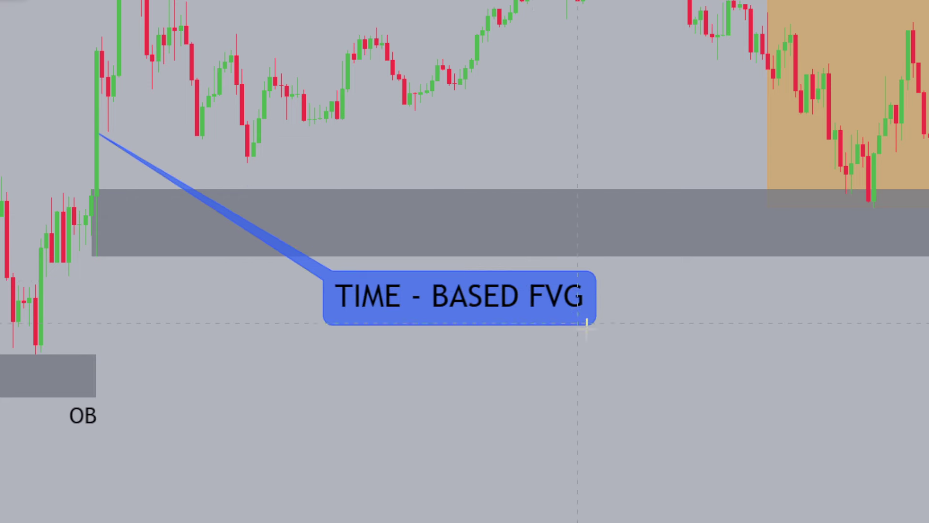
Step: Add a second callout reading "CATCHING THE DISTR...." just below the "TIME - BASED FVG" callout
{"action": "left_click_drag", "start_coordinate": [561, 317], "coordinate": [622, 369]}
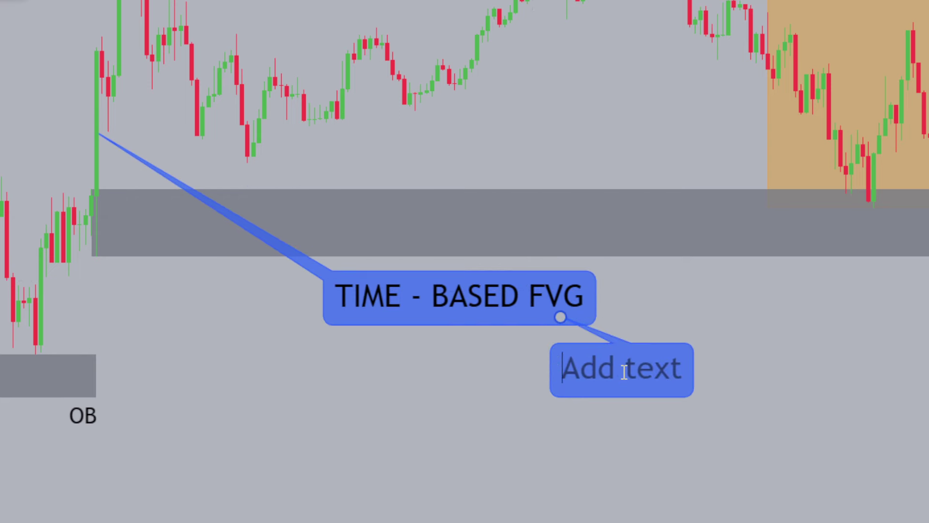
{"action": "type", "text": "CATCHING"}
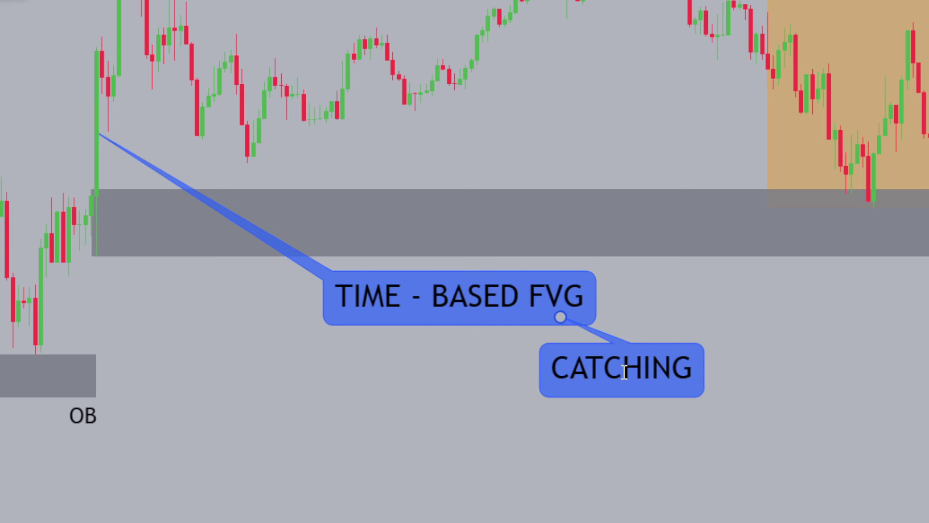
{"action": "type", "text": " THE DI"}
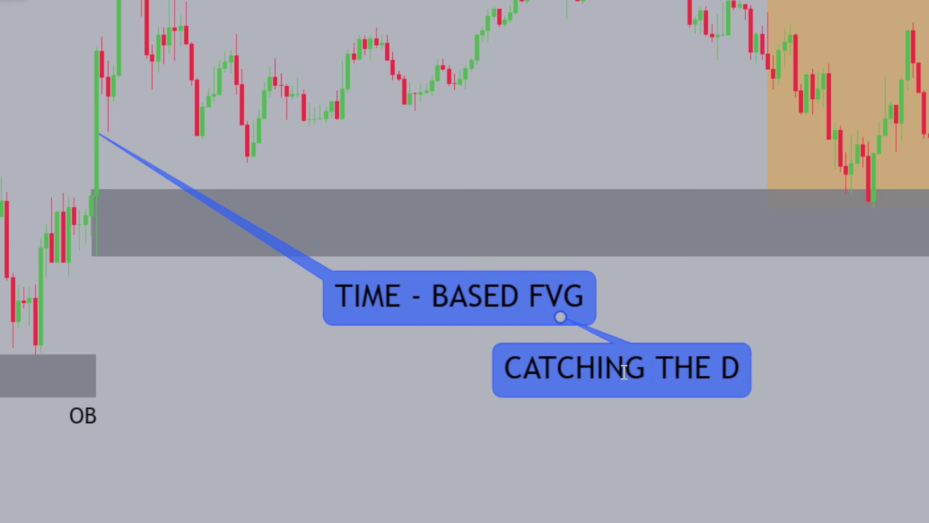
{"action": "type", "text": "STR...."}
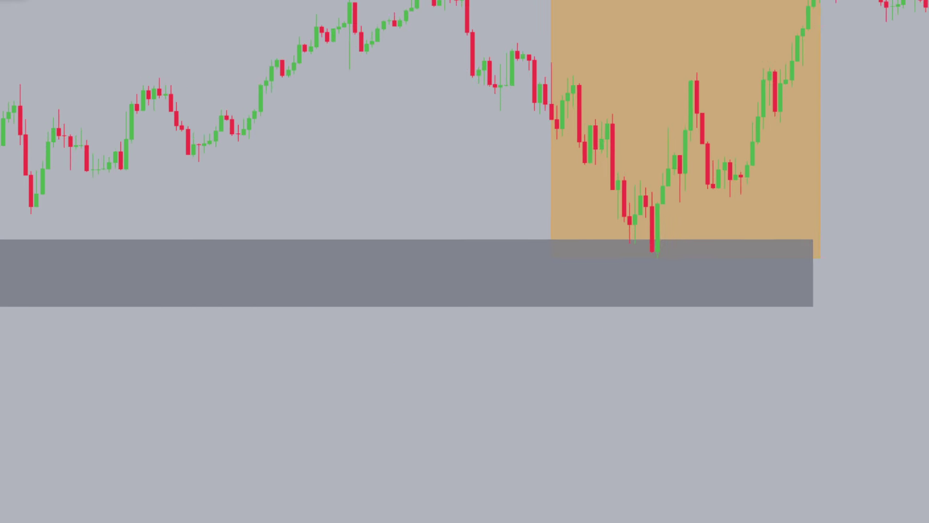
Step: Place a long position at the grey zone's upper edge inside the orange box, stop about 0.00076 below entry, risk/reward ratio about 3.83
{"action": "left_click", "coordinate": [656, 241]}
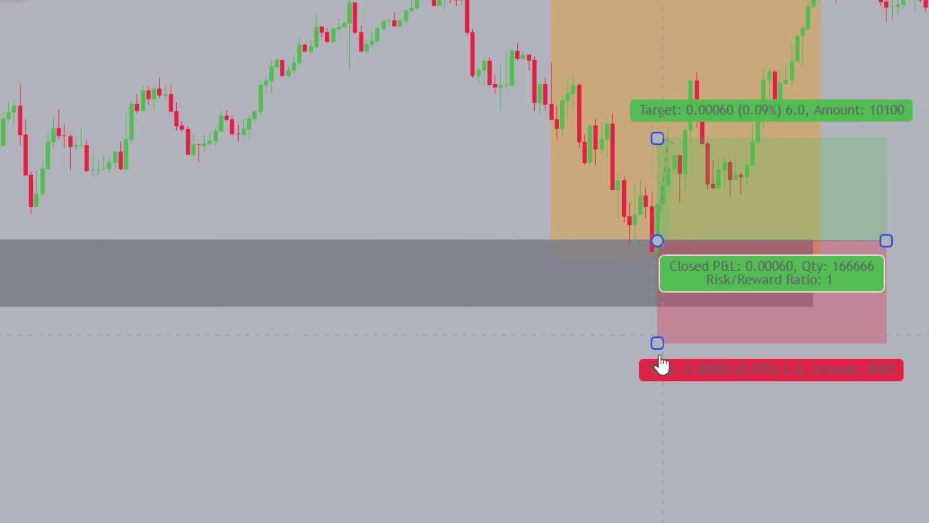
{"action": "left_click_drag", "start_coordinate": [657, 343], "coordinate": [657, 370]}
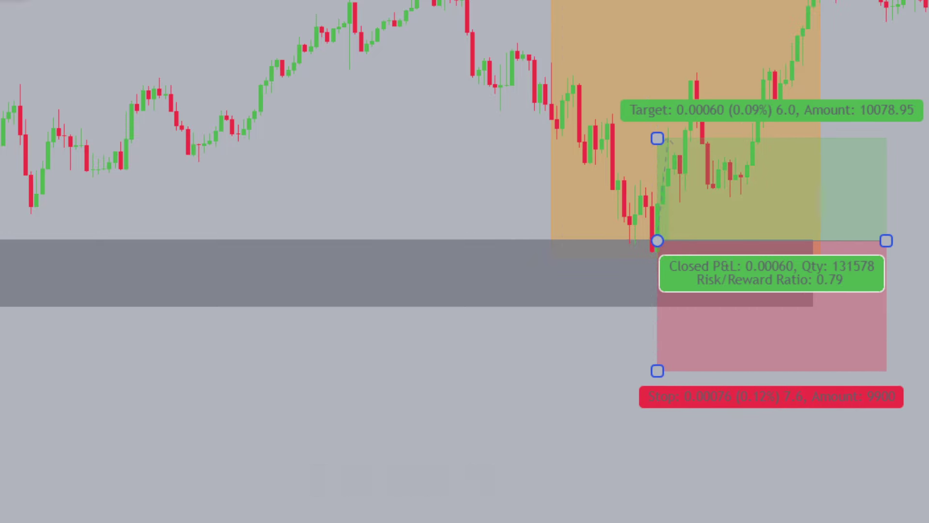
{"action": "left_click_drag", "start_coordinate": [533, 522], "coordinate": [881, 522]}
{"action": "left_click_drag", "start_coordinate": [928, 217], "coordinate": [928, 377]}
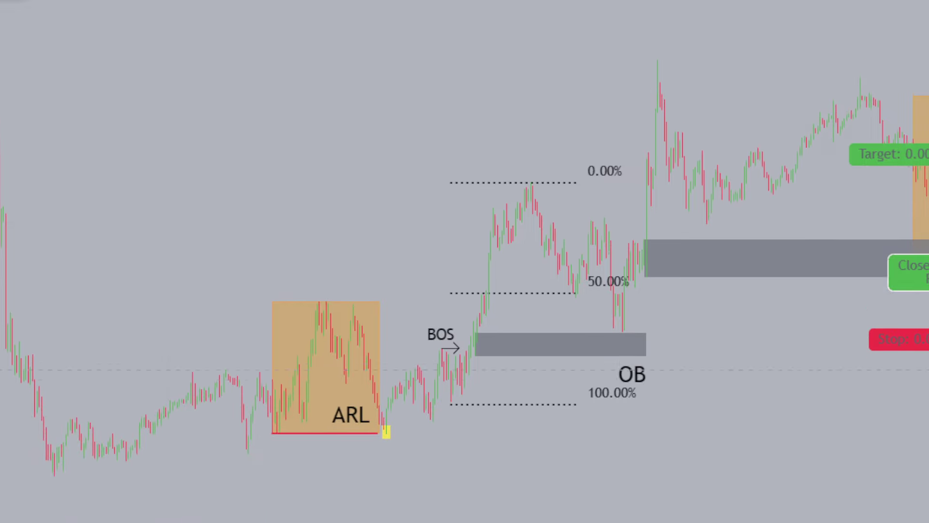
{"action": "left_click_drag", "start_coordinate": [822, 382], "coordinate": [423, 417]}
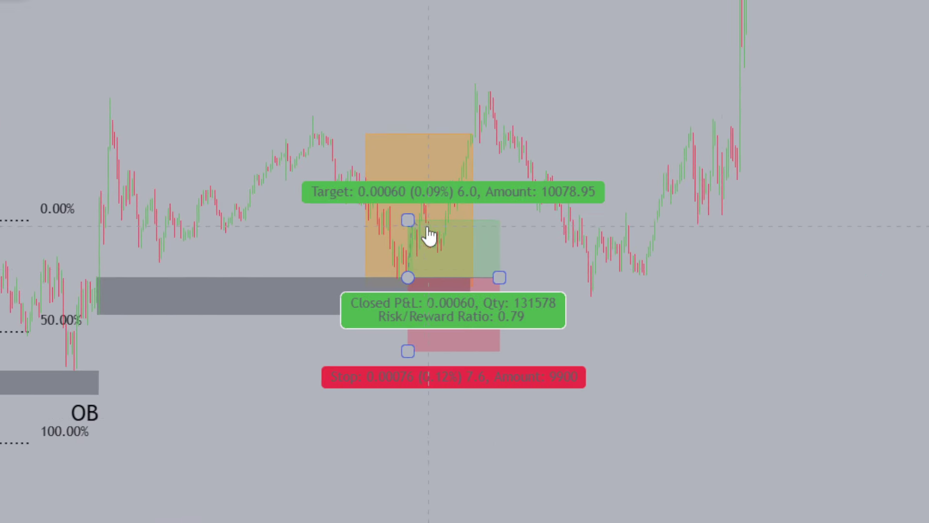
{"action": "left_click_drag", "start_coordinate": [408, 220], "coordinate": [444, 0]}
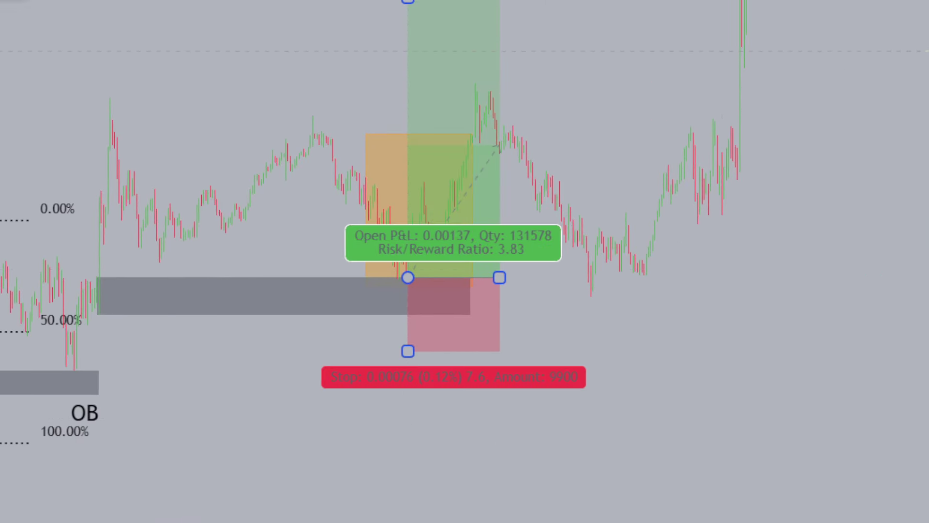
{"action": "left_click_drag", "start_coordinate": [924, 101], "coordinate": [821, 366]}
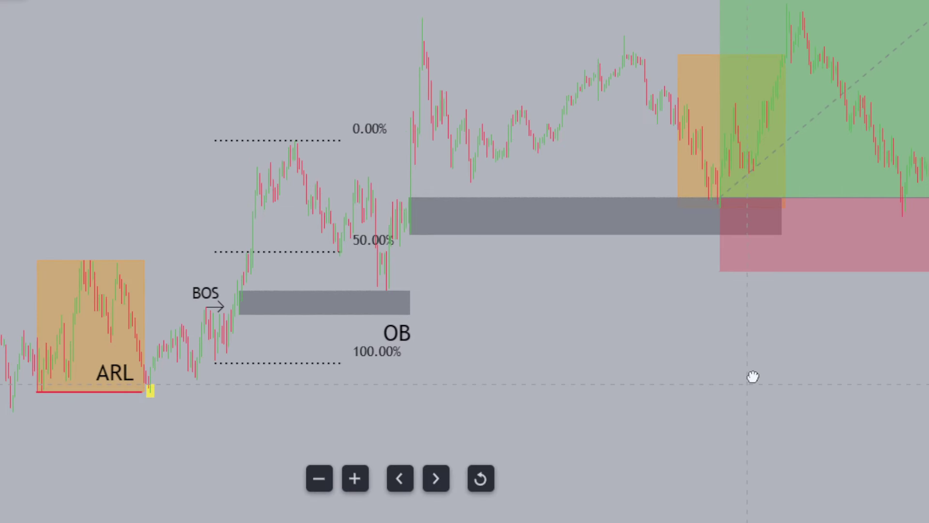
{"action": "left_click_drag", "start_coordinate": [754, 376], "coordinate": [701, 436]}
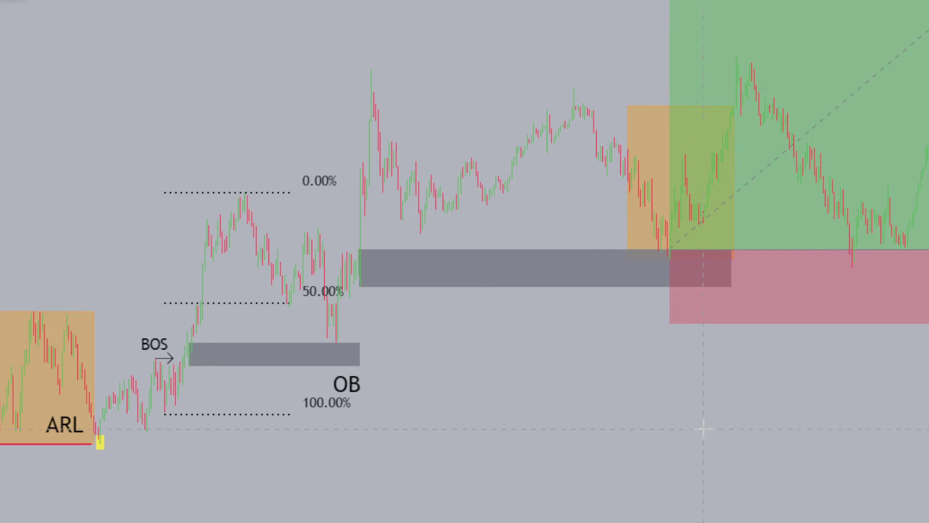
{"action": "key", "text": "alt+Tab"}
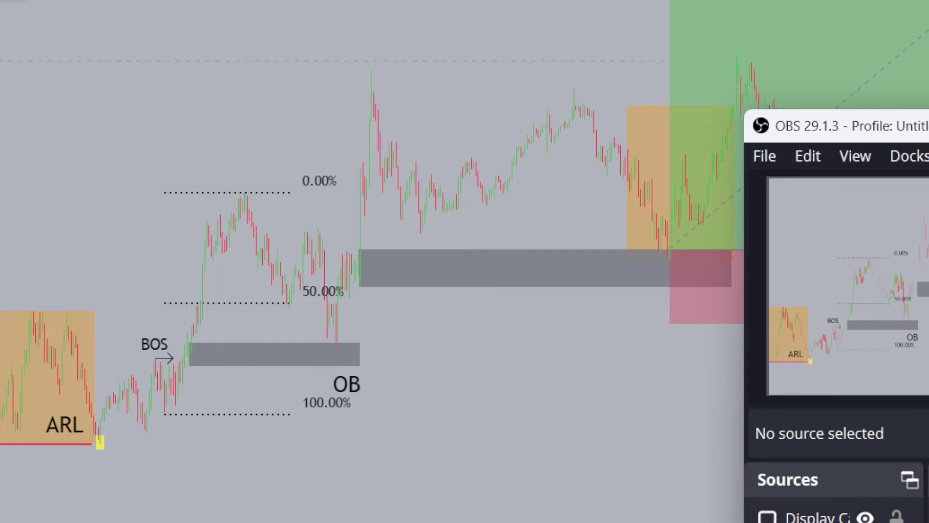